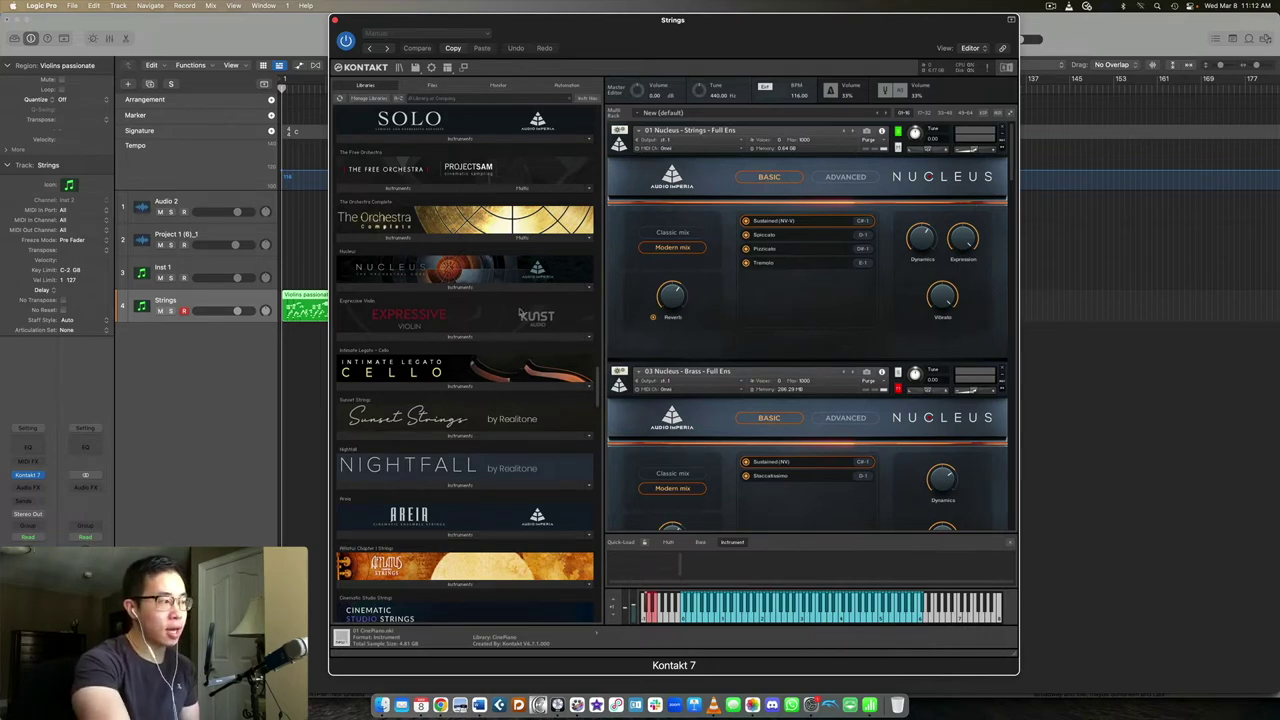
Browse the Nucleus library's instruments and open the 01 Soloists folder under Multi Patches
scroll(474, 251, up, 2)
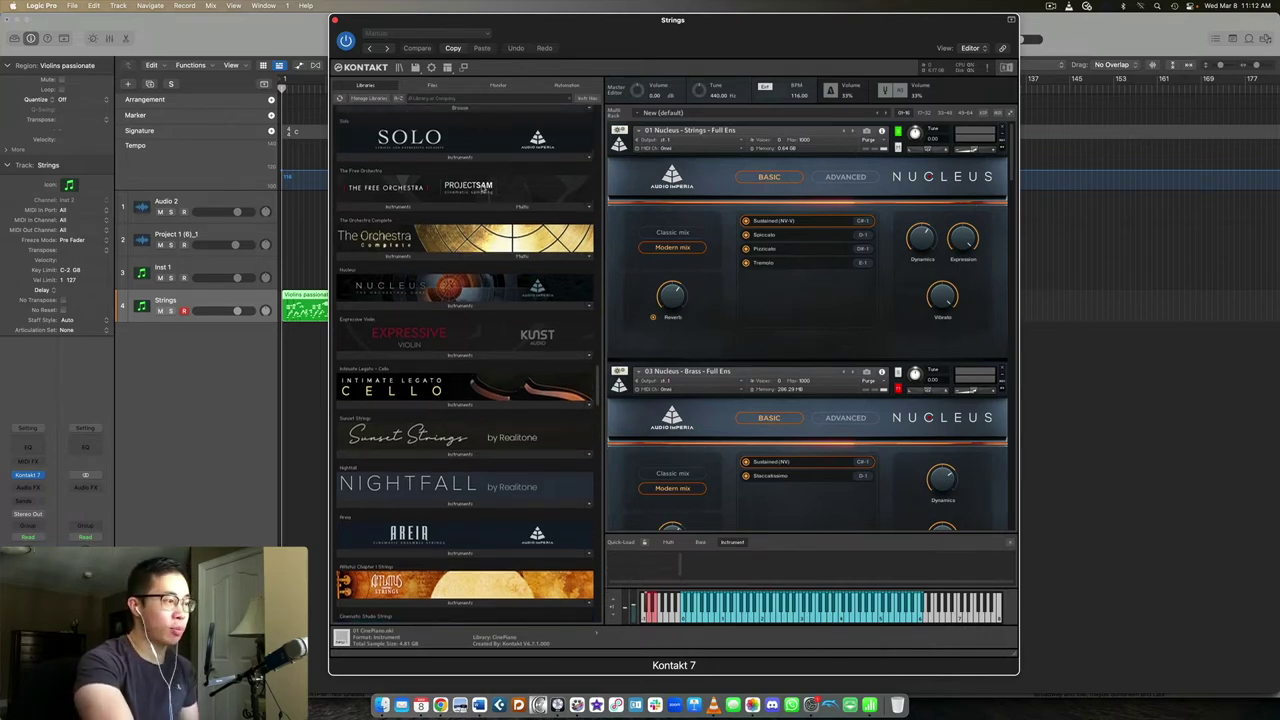
scroll(444, 217, up, 2)
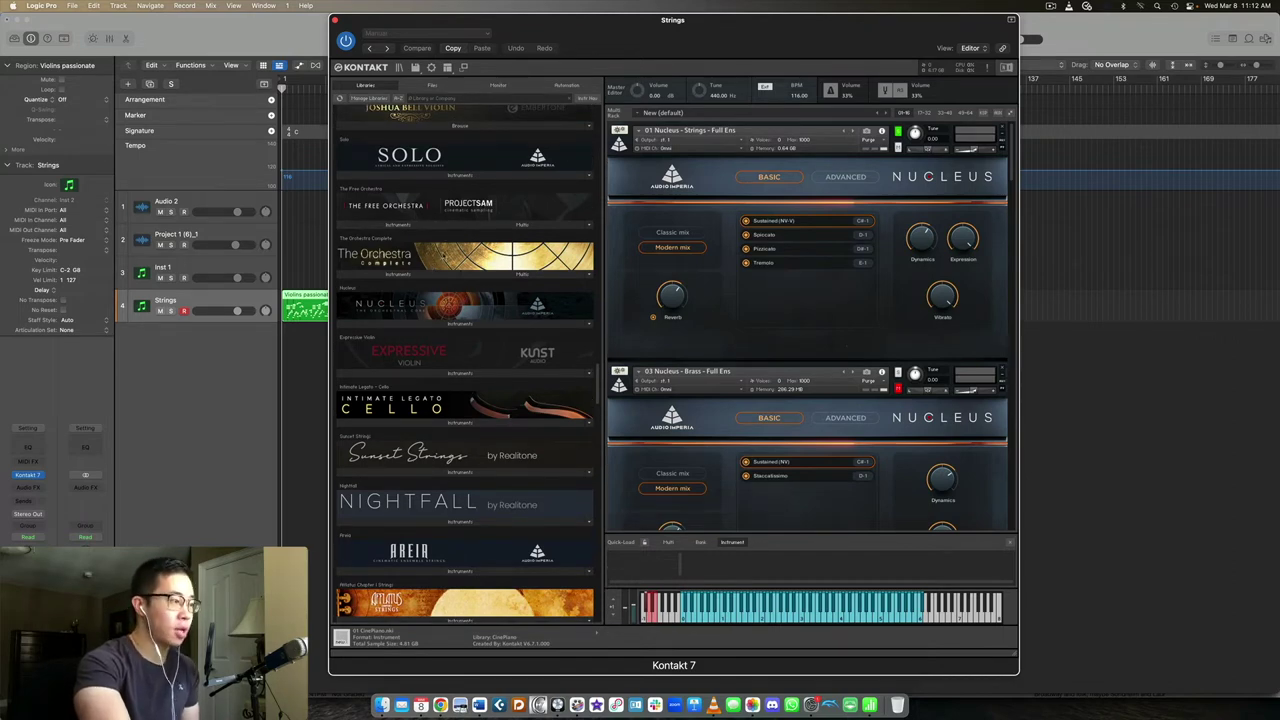
scroll(434, 252, down, 5)
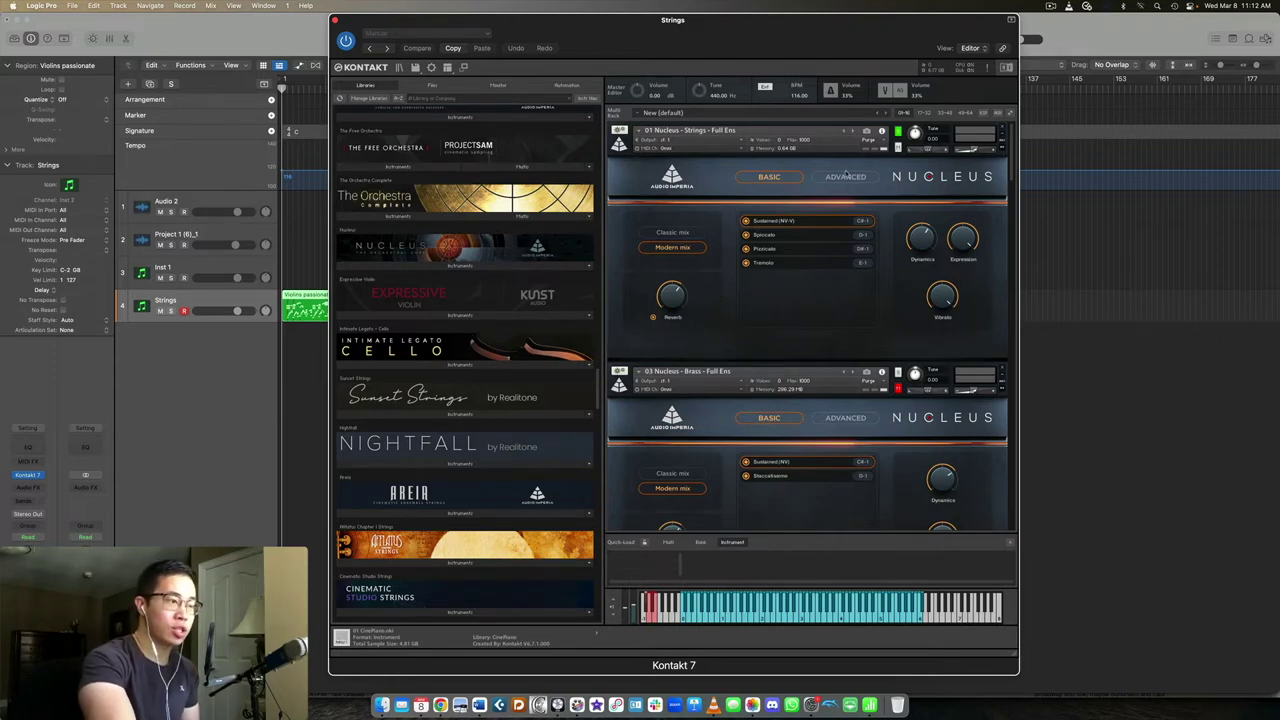
click(424, 266)
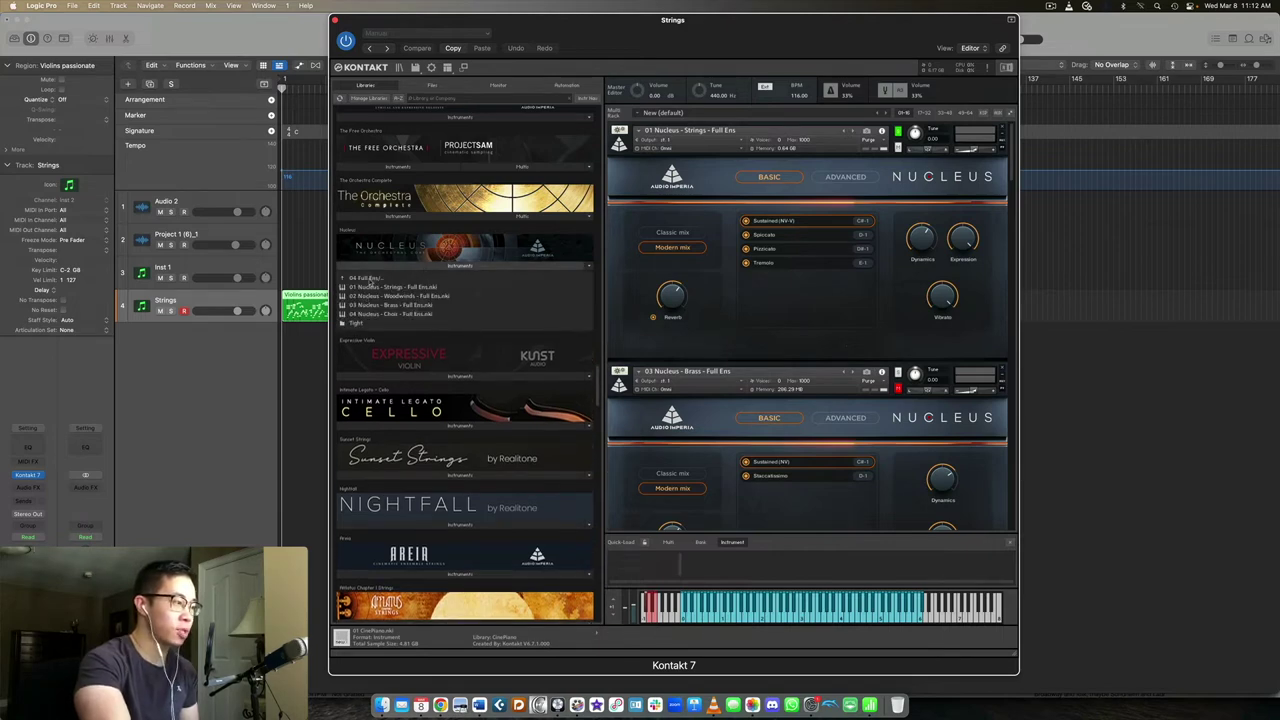
click(370, 278)
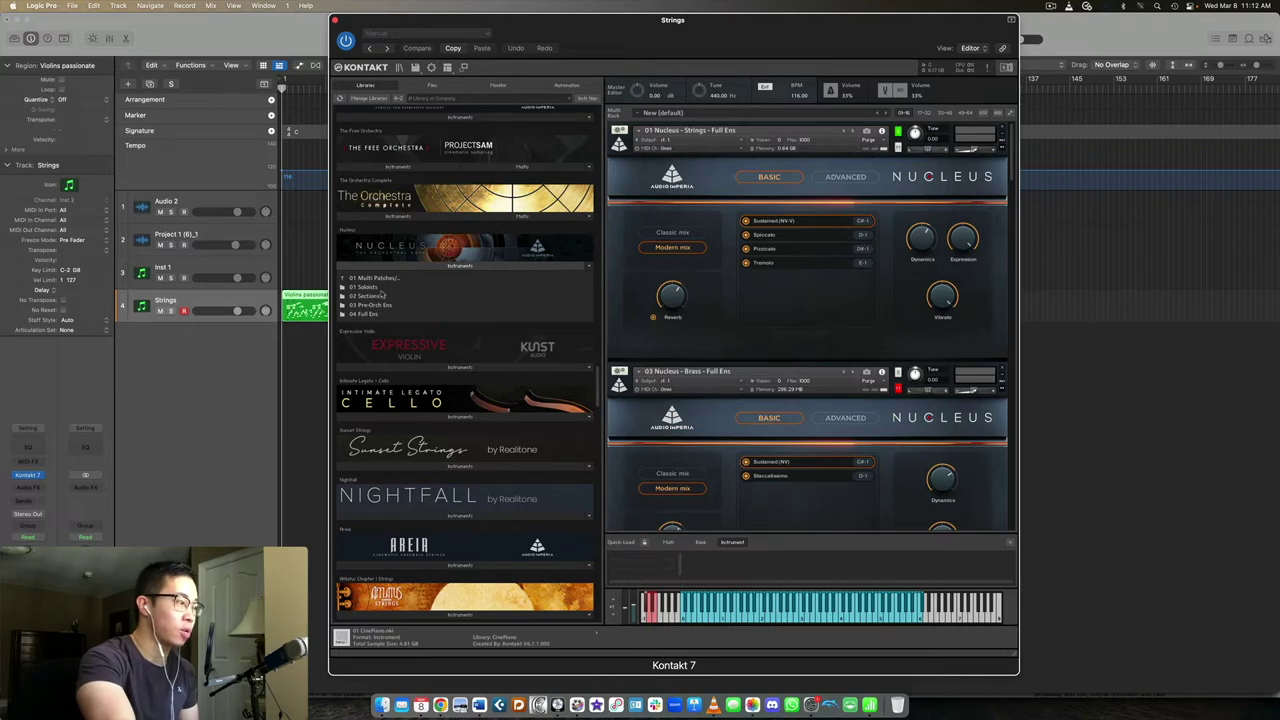
click(380, 288)
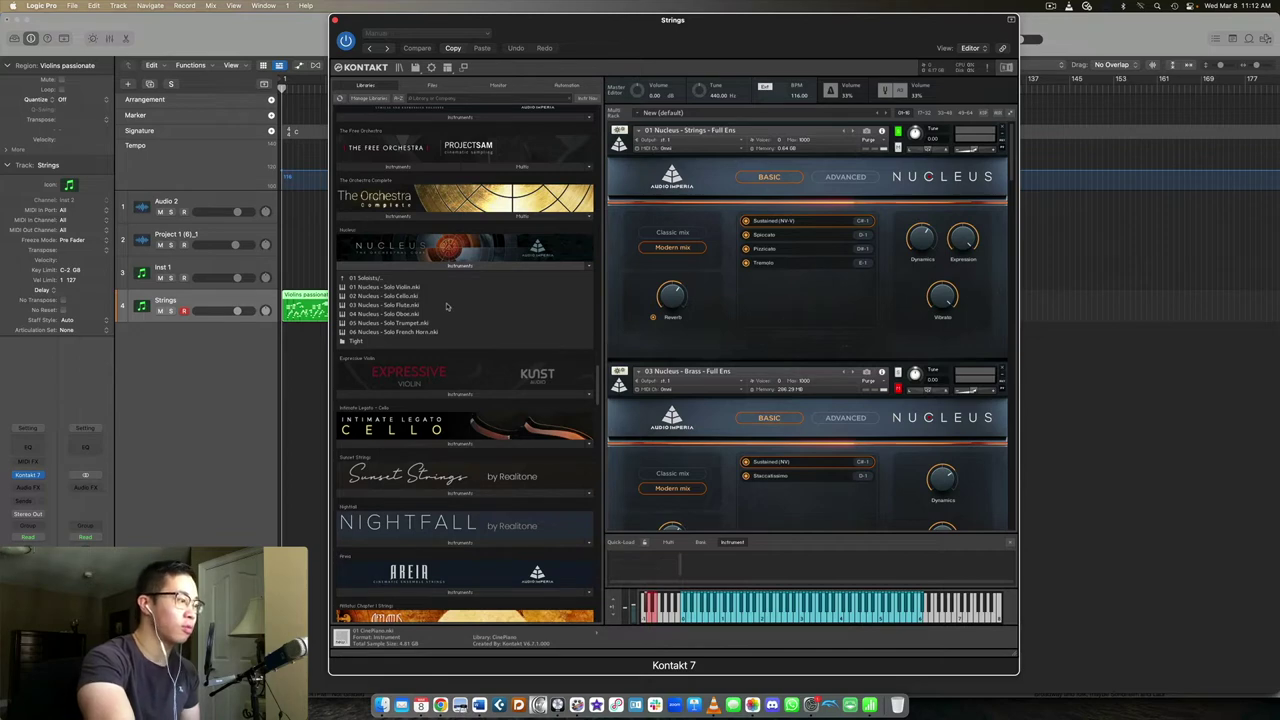
Examine the Solo Violin and Solo Oboe folders among the Nucleus single patches for soloists
click(362, 279)
click(362, 279)
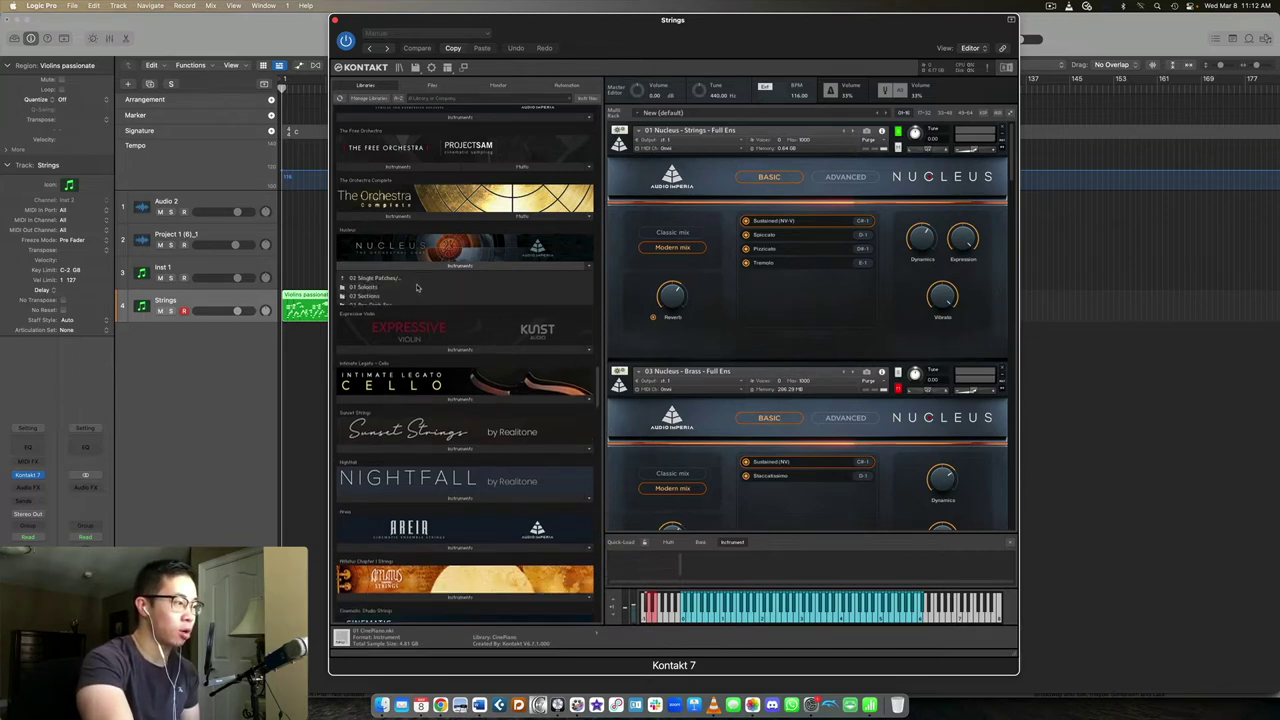
click(416, 288)
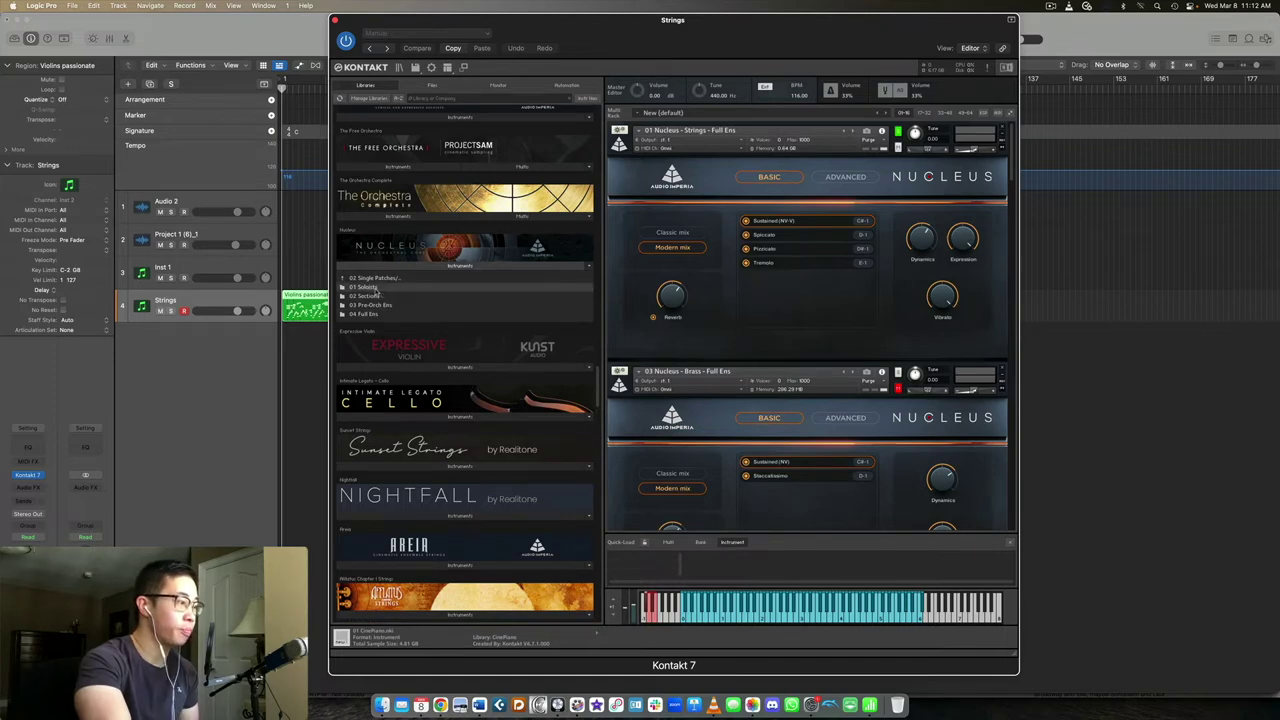
click(370, 288)
click(430, 305)
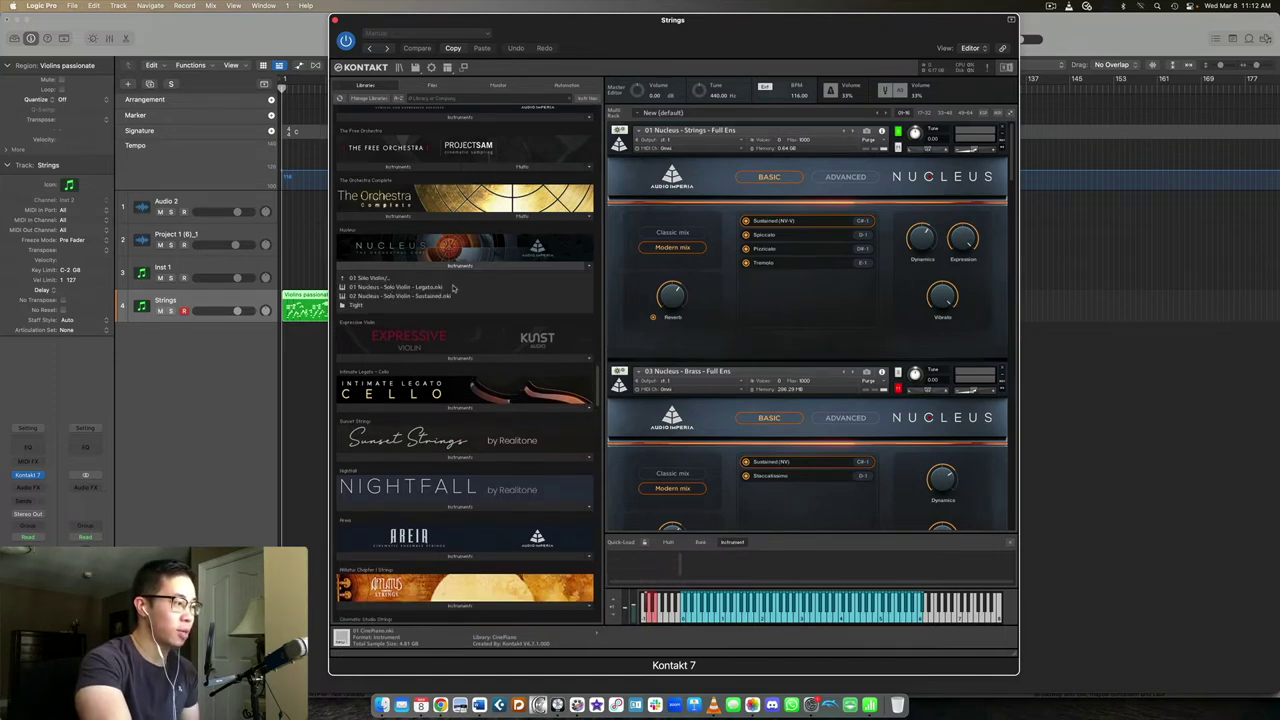
click(376, 280)
click(405, 312)
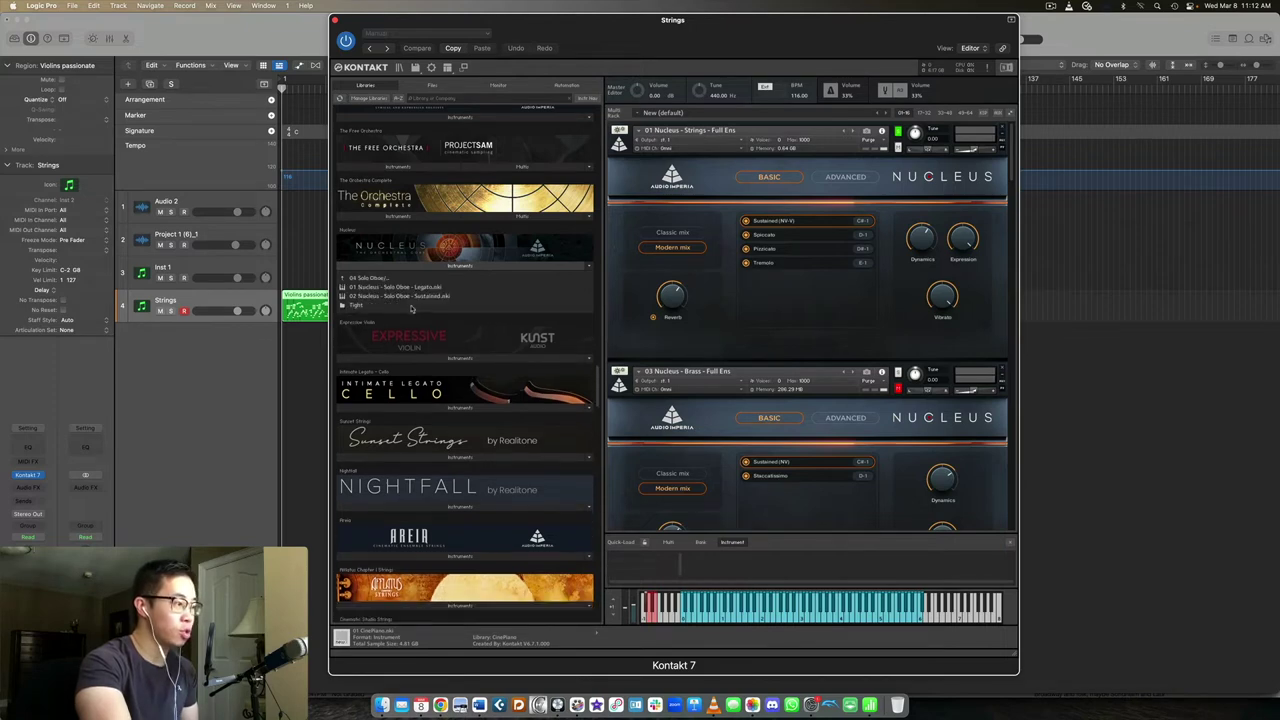
click(372, 279)
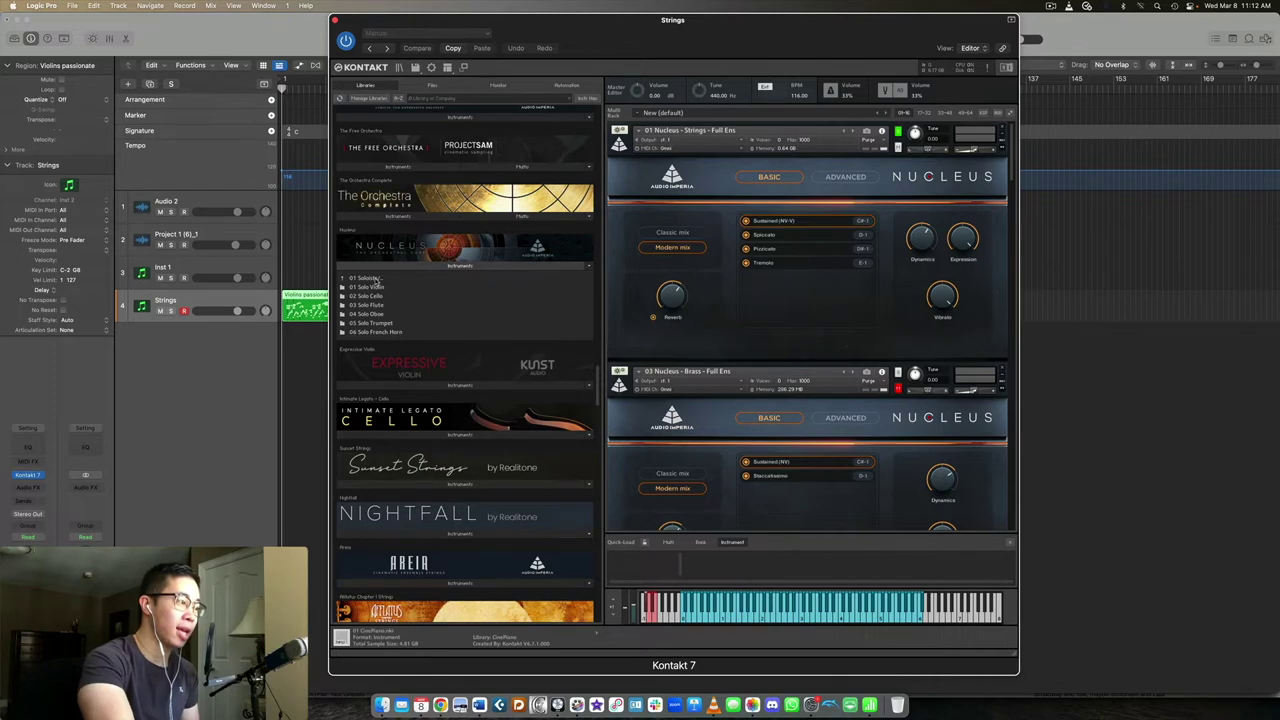
click(375, 281)
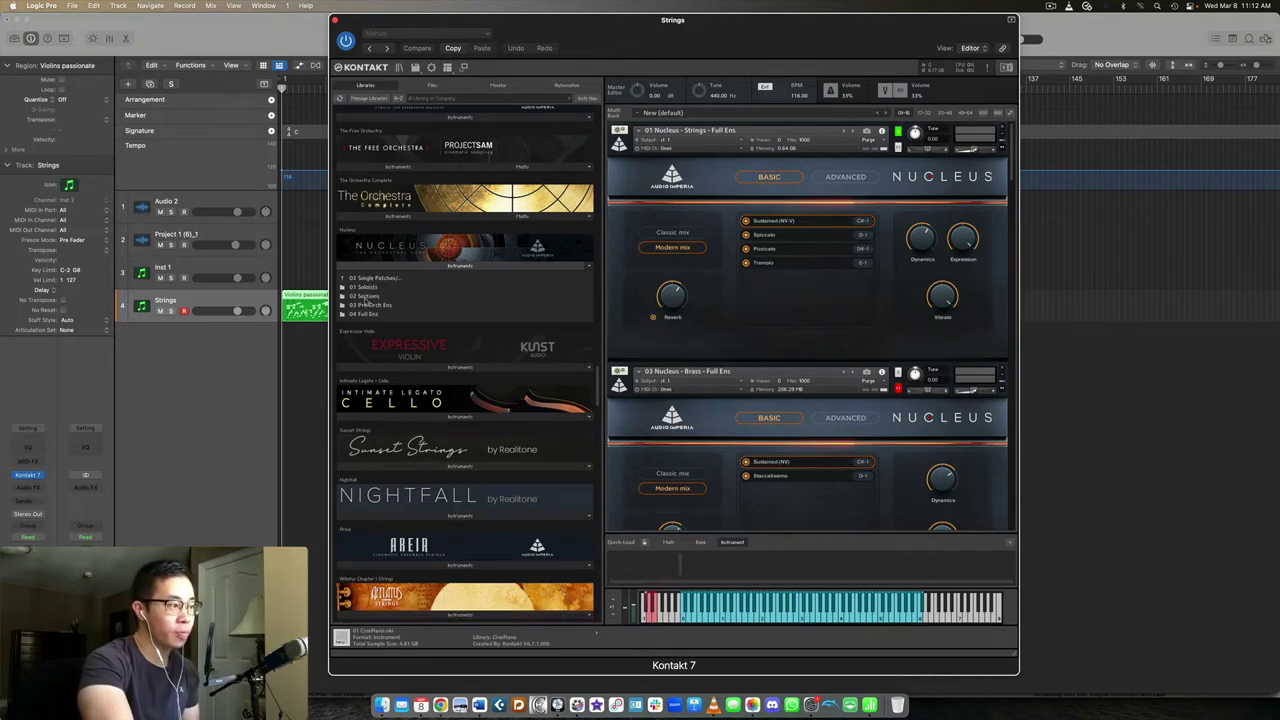
Examine the 2 Flutes patches in the Nucleus Sections woodwinds, and collapse the library's instrument list
click(381, 297)
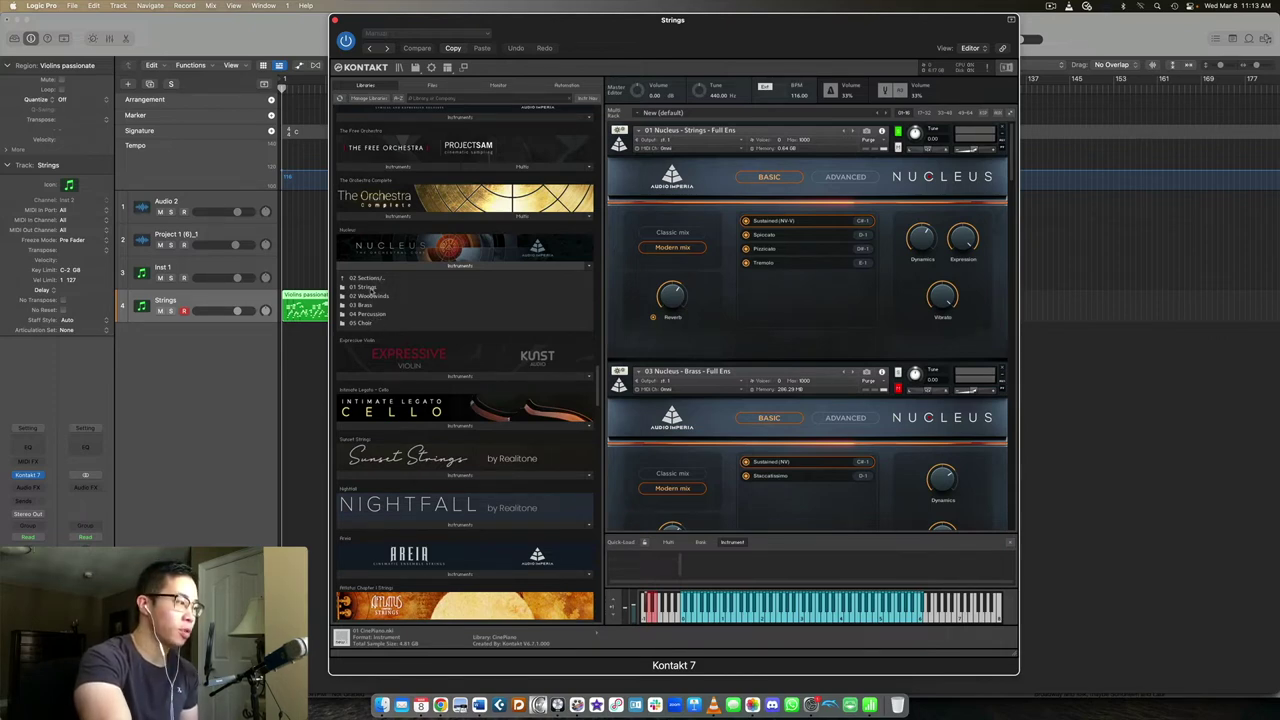
click(372, 297)
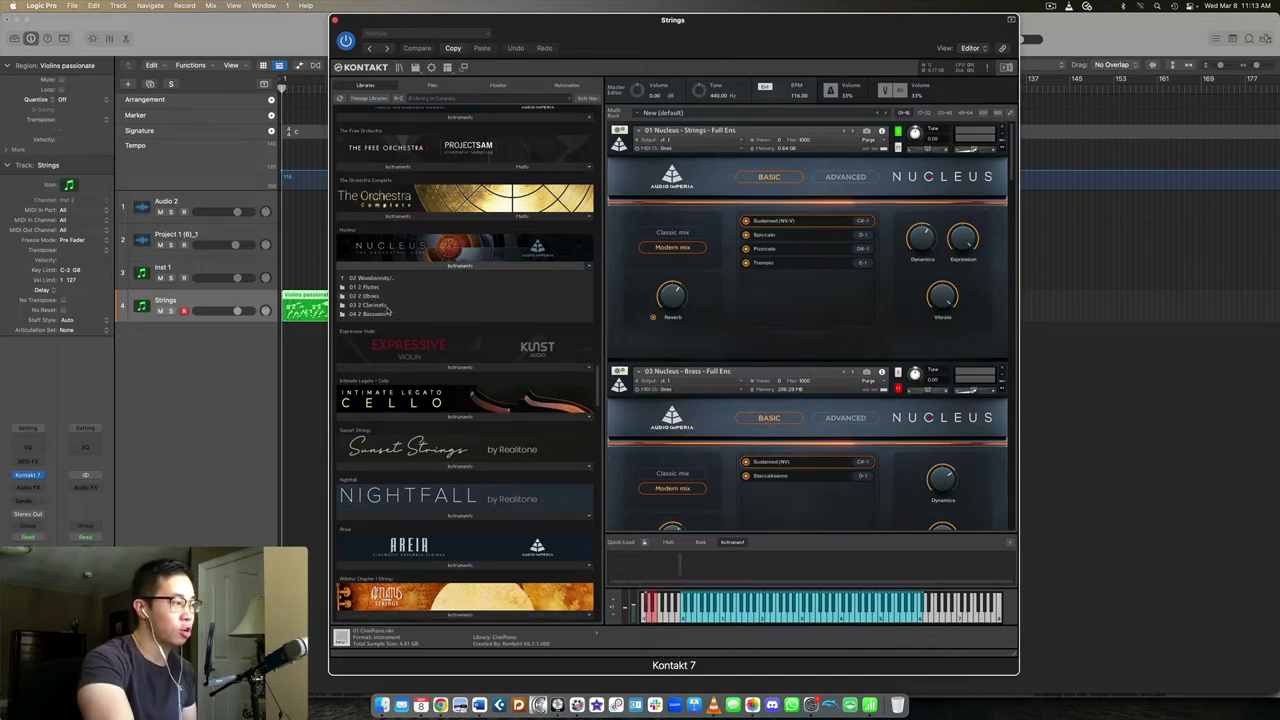
click(384, 290)
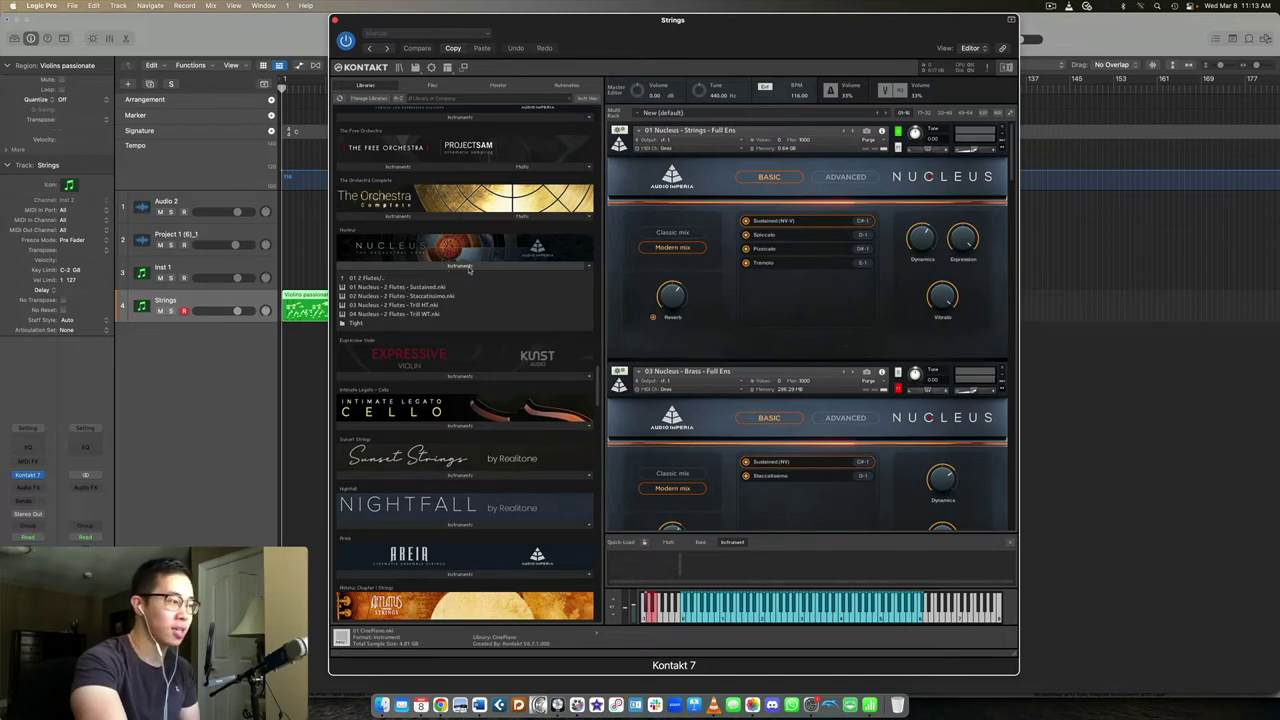
click(416, 279)
click(408, 281)
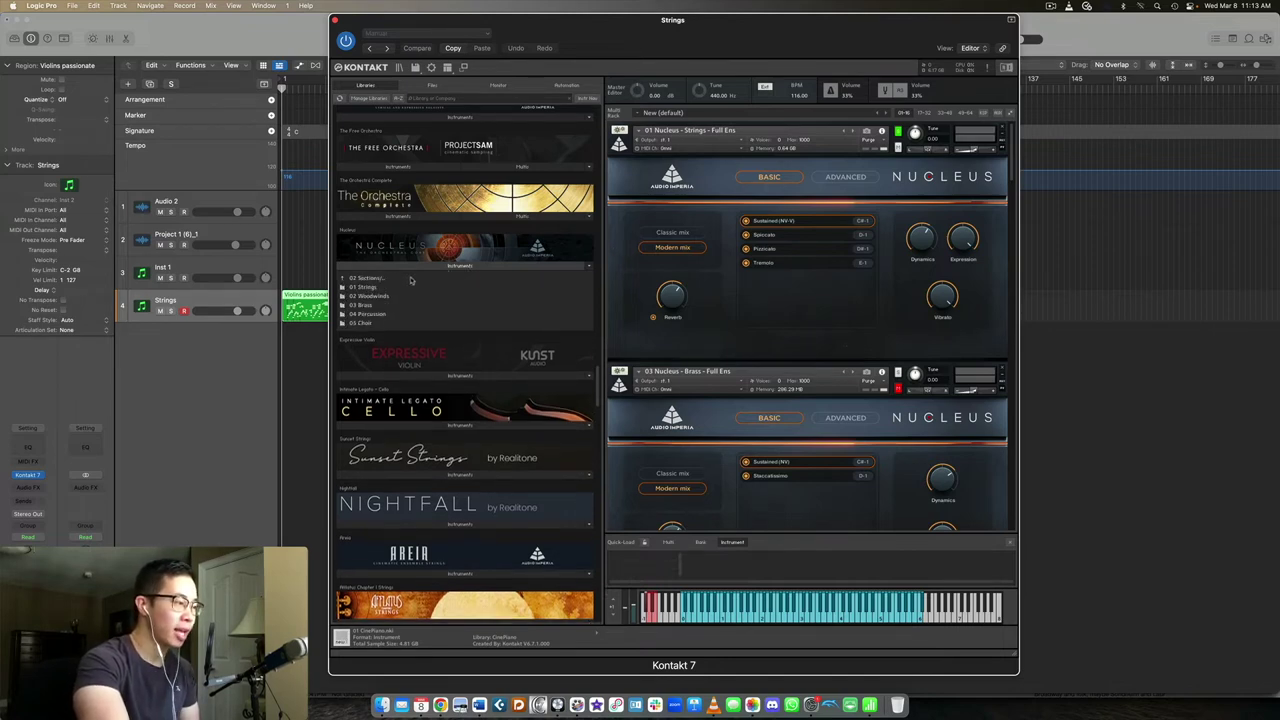
click(497, 268)
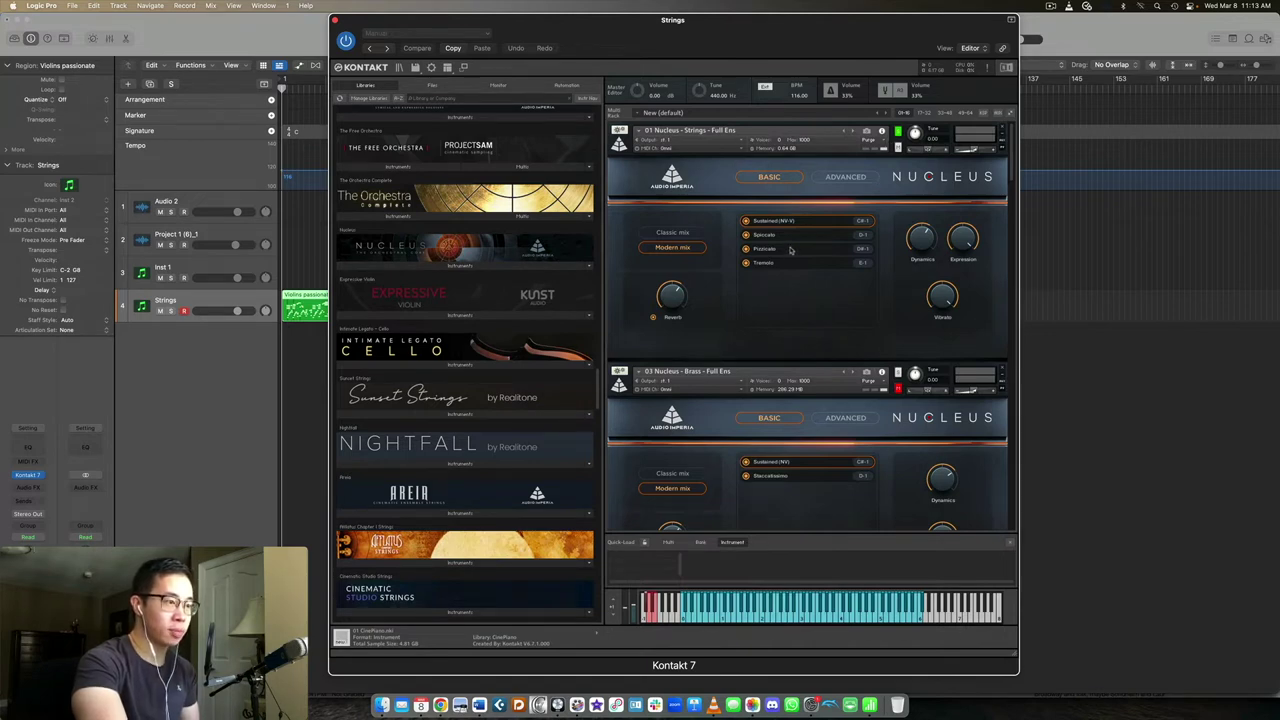
Audition the Nucleus Strings Full Ens patch, switching its articulation to Spiccato, Pizzicato and finally Tremolo
click(890, 143)
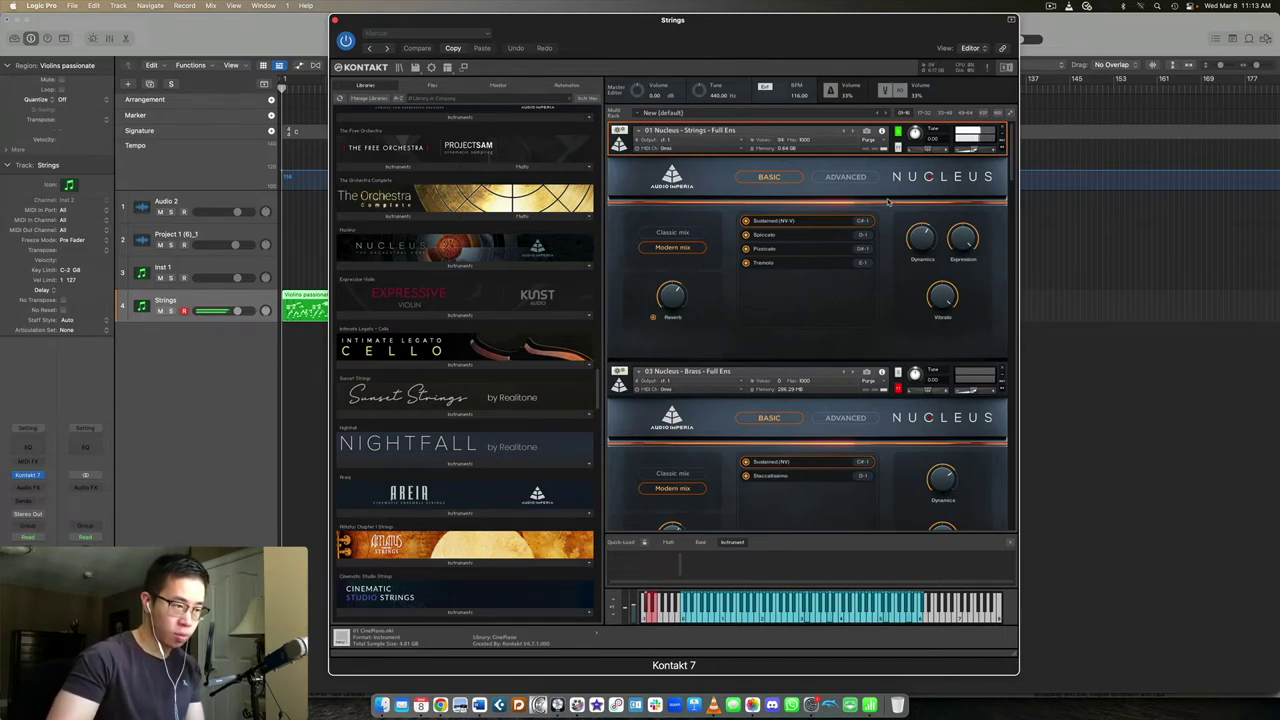
click(826, 234)
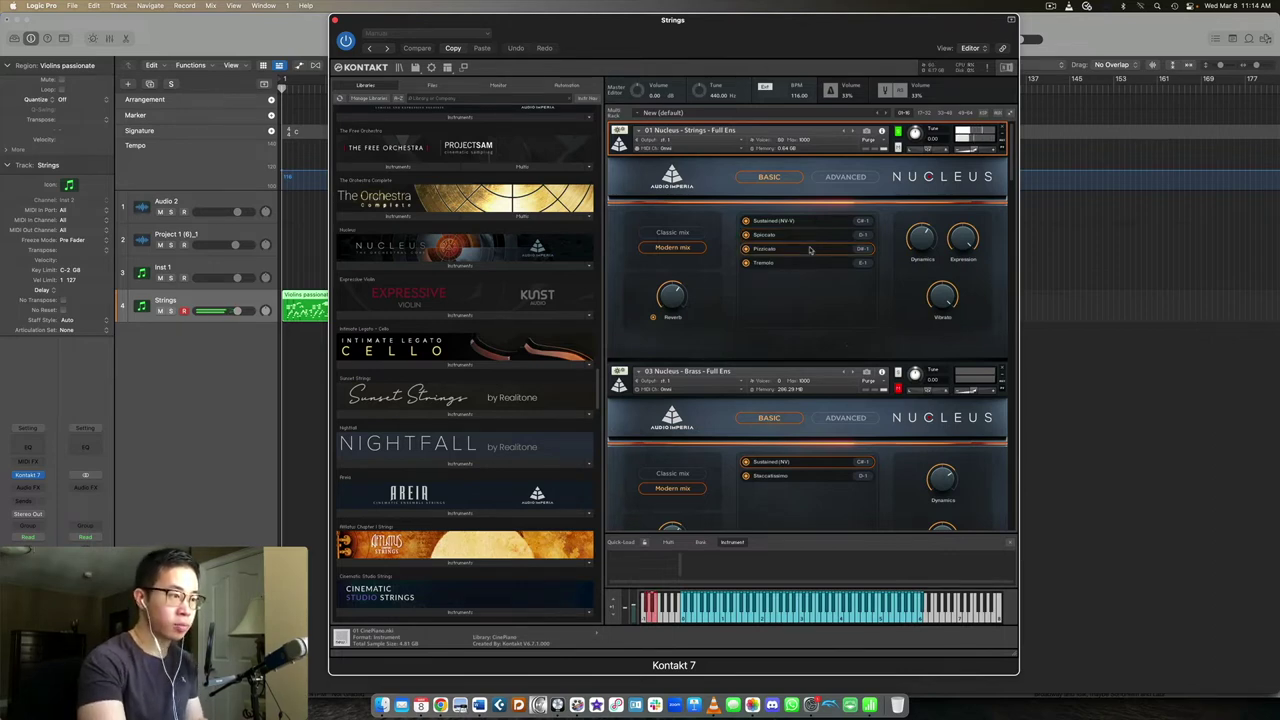
click(810, 249)
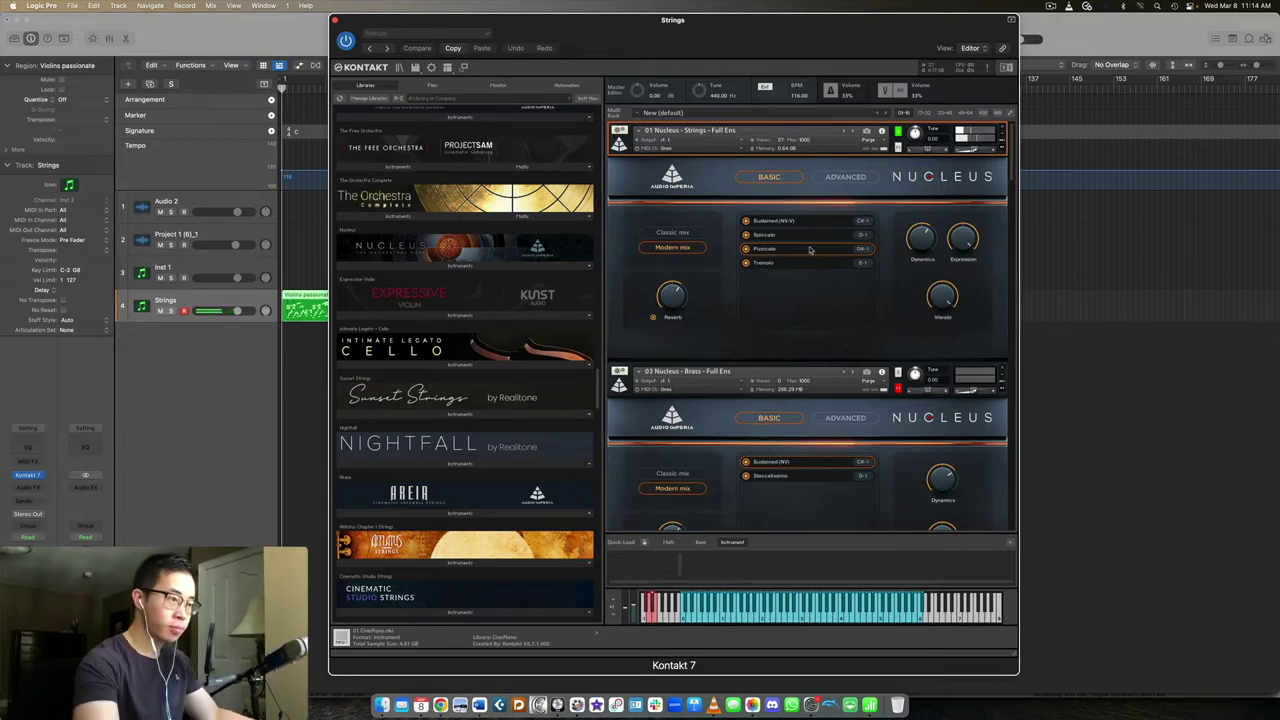
click(810, 264)
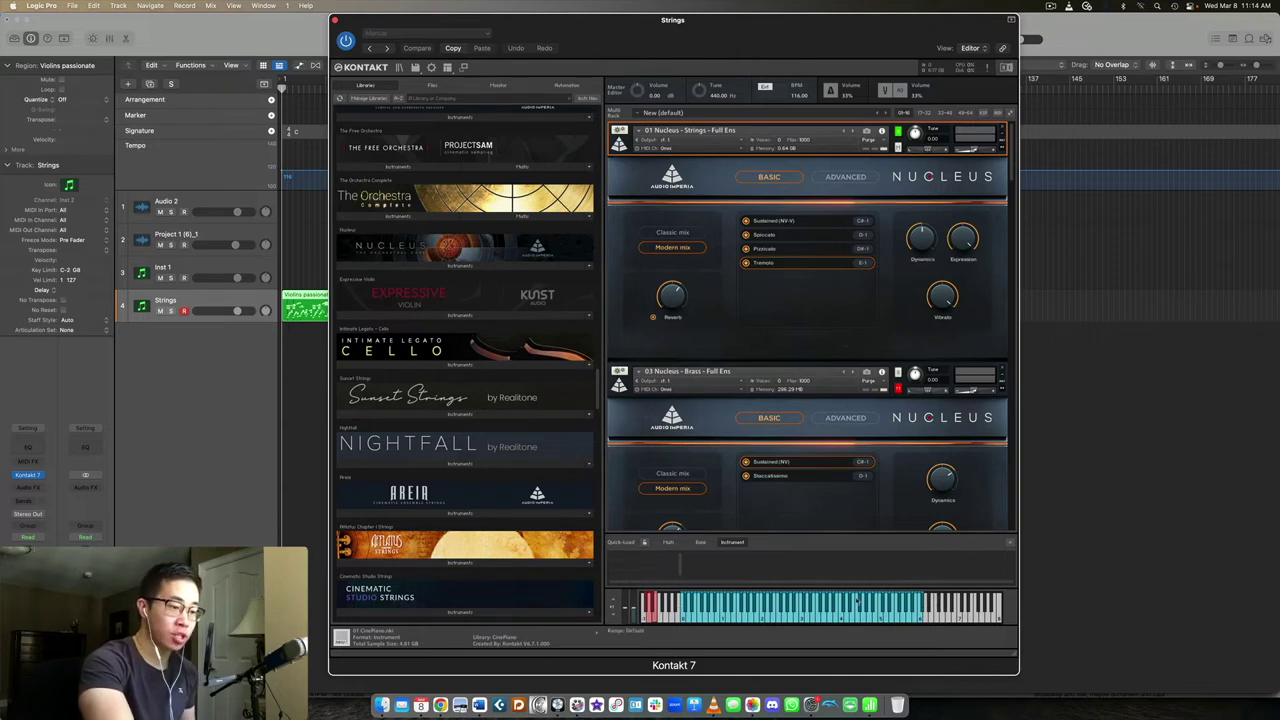
Solo the 03 Nucleus - Brass - Full Ens instrument in the rack
scroll(832, 306, down, 3)
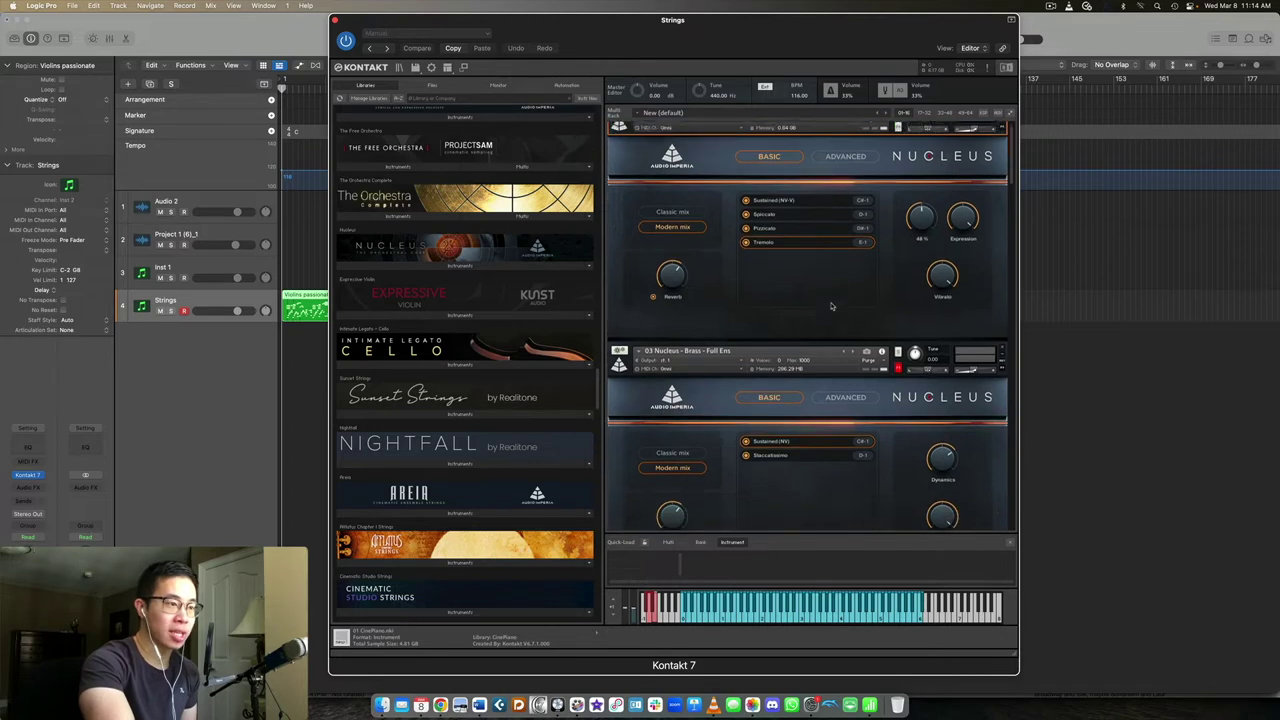
scroll(832, 306, up, 2)
scroll(831, 306, down, 5)
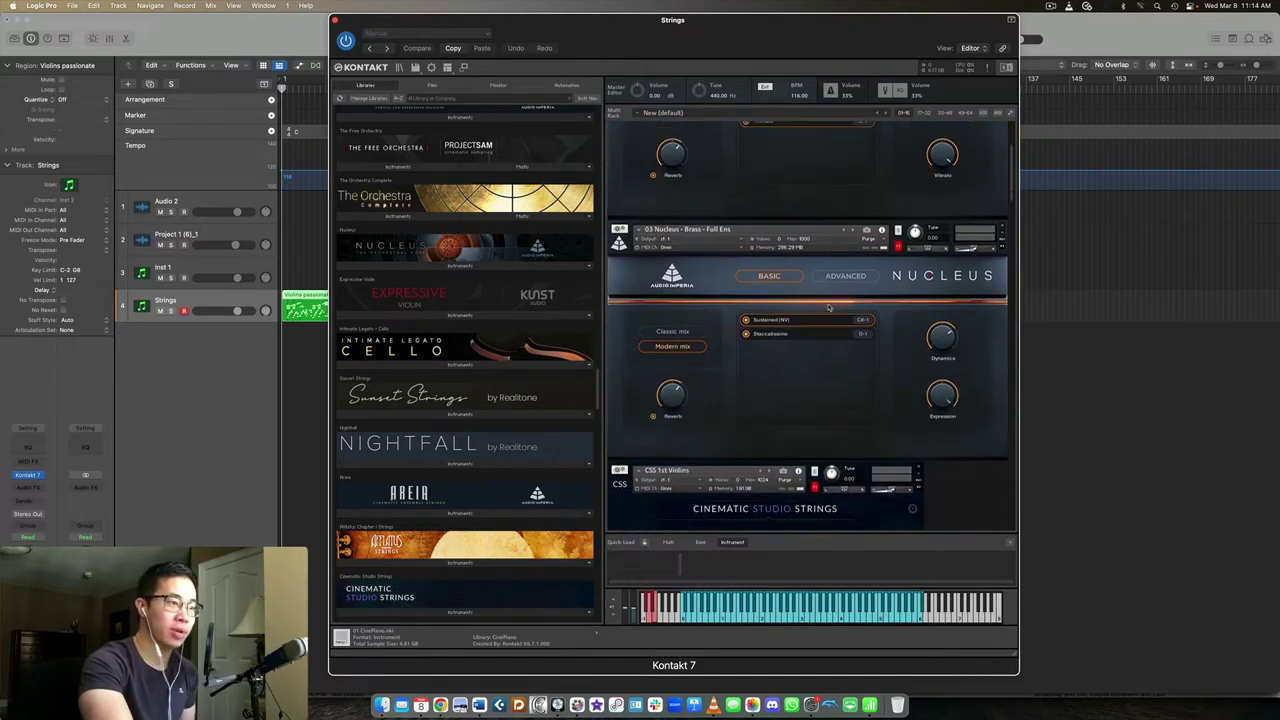
scroll(848, 293, up, 3)
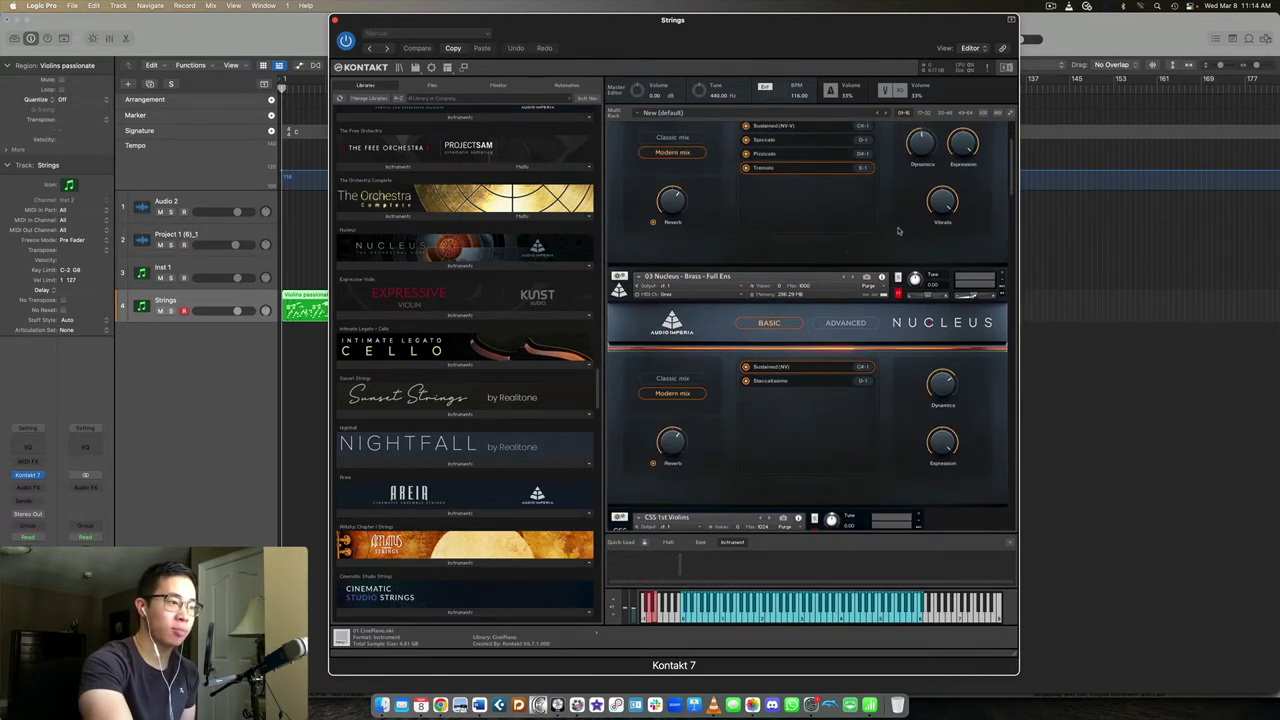
scroll(897, 230, down, 2)
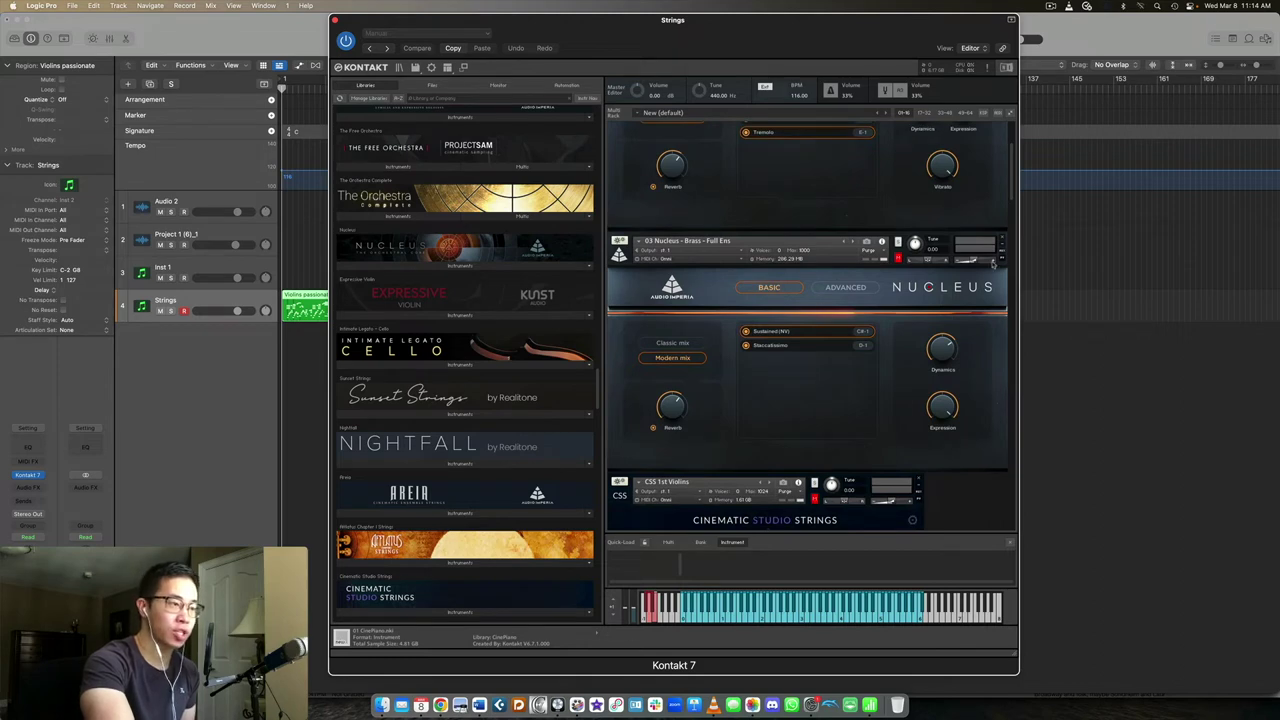
scroll(946, 301, down, 3)
scroll(940, 300, up, 3)
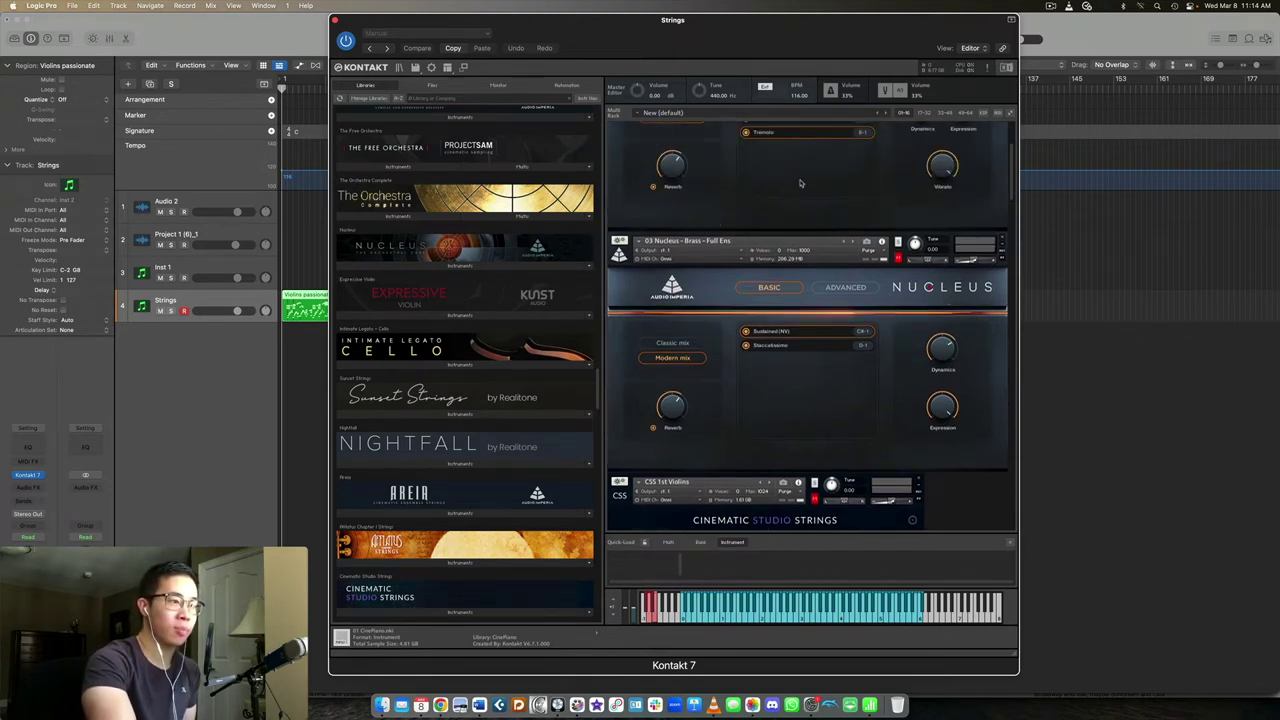
scroll(851, 198, up, 5)
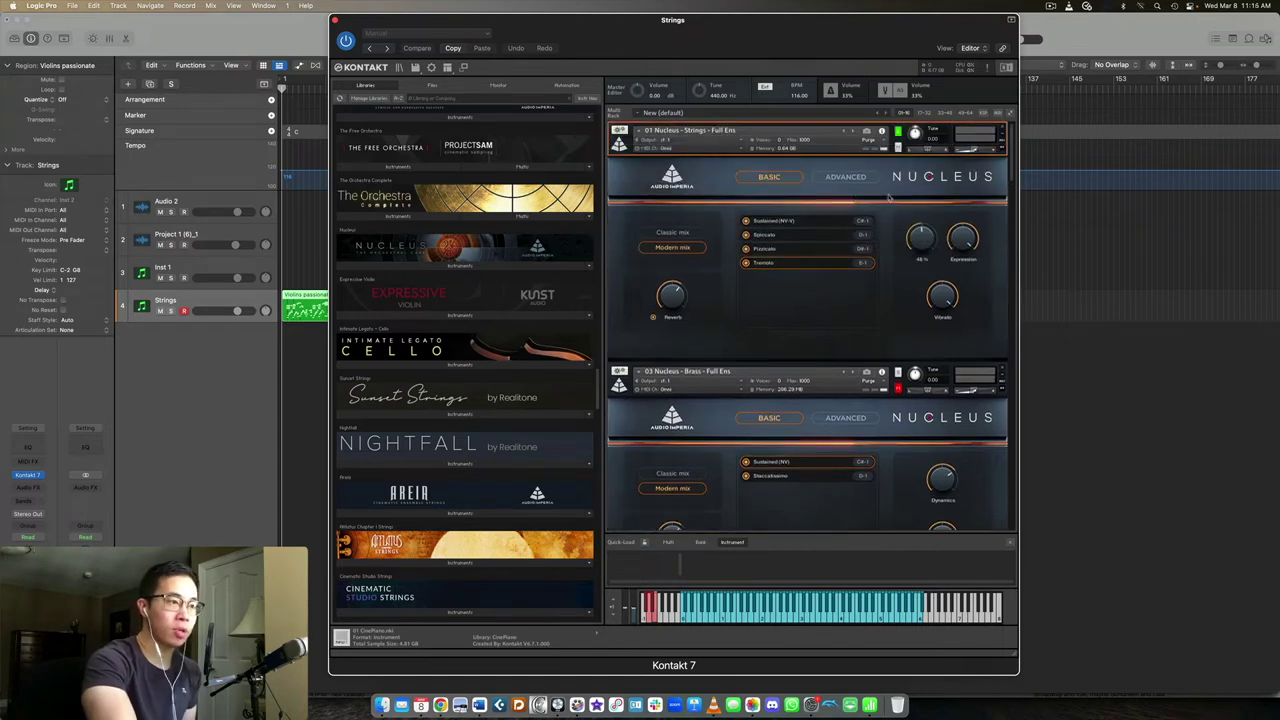
scroll(898, 237, down, 5)
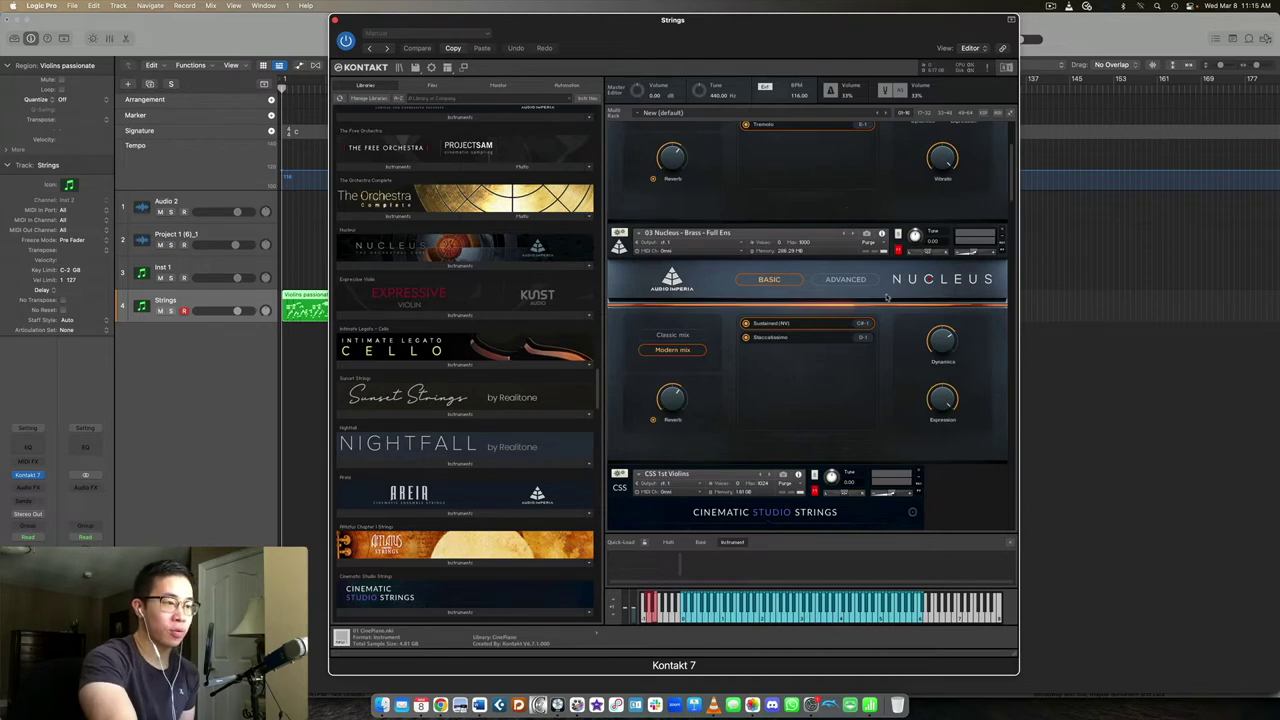
click(898, 236)
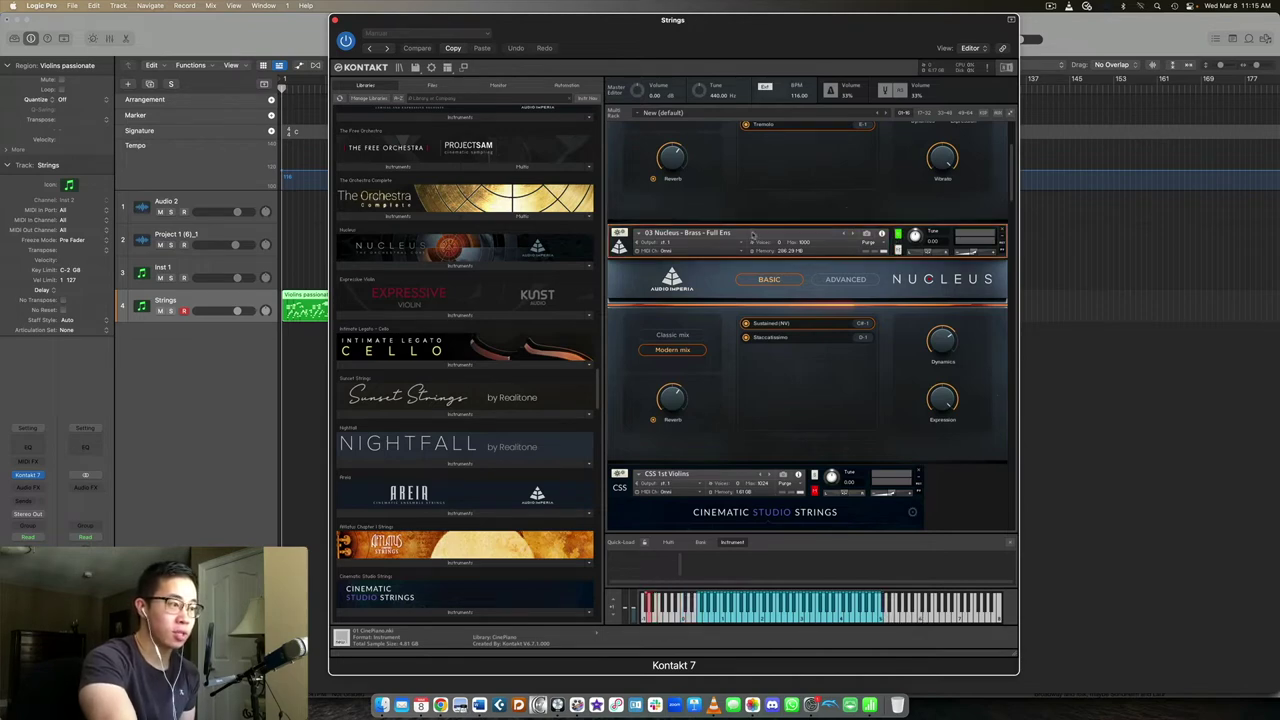
Browse the Nucleus library's Sections strings and open the 01 16 Violins folder to examine its patches
scroll(542, 258, up, 5)
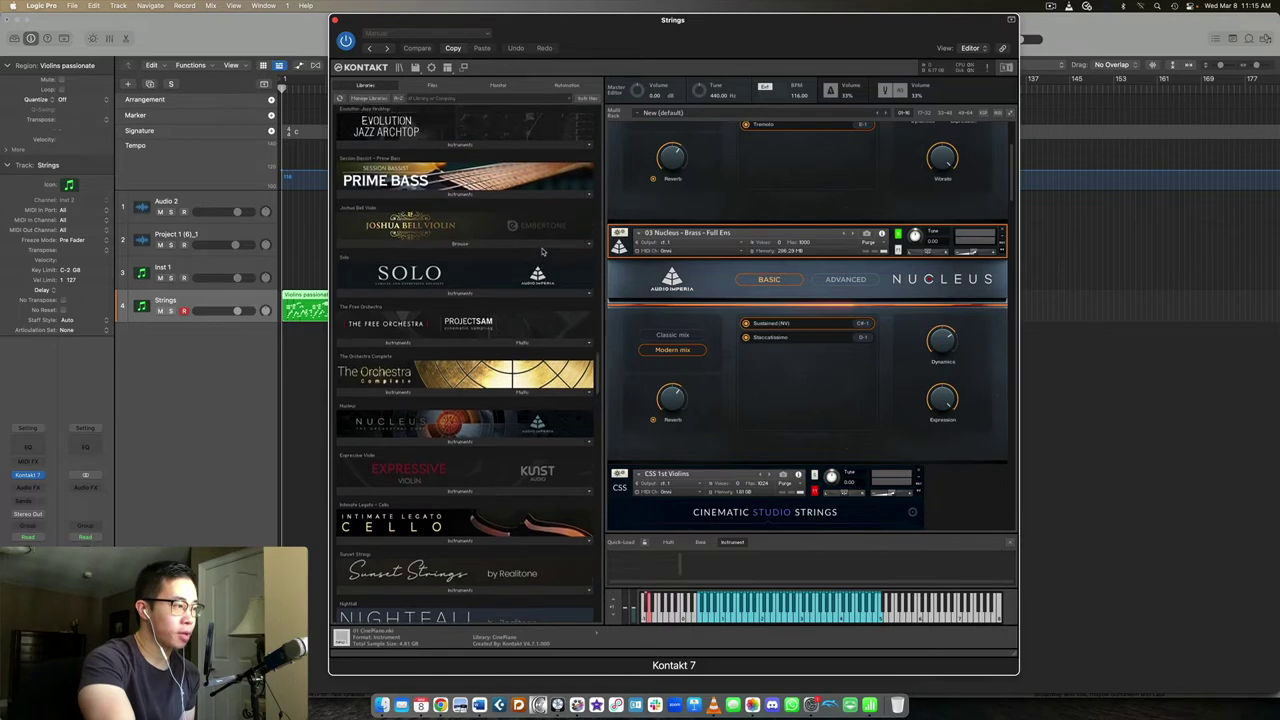
scroll(542, 252, down, 5)
scroll(400, 278, up, 1)
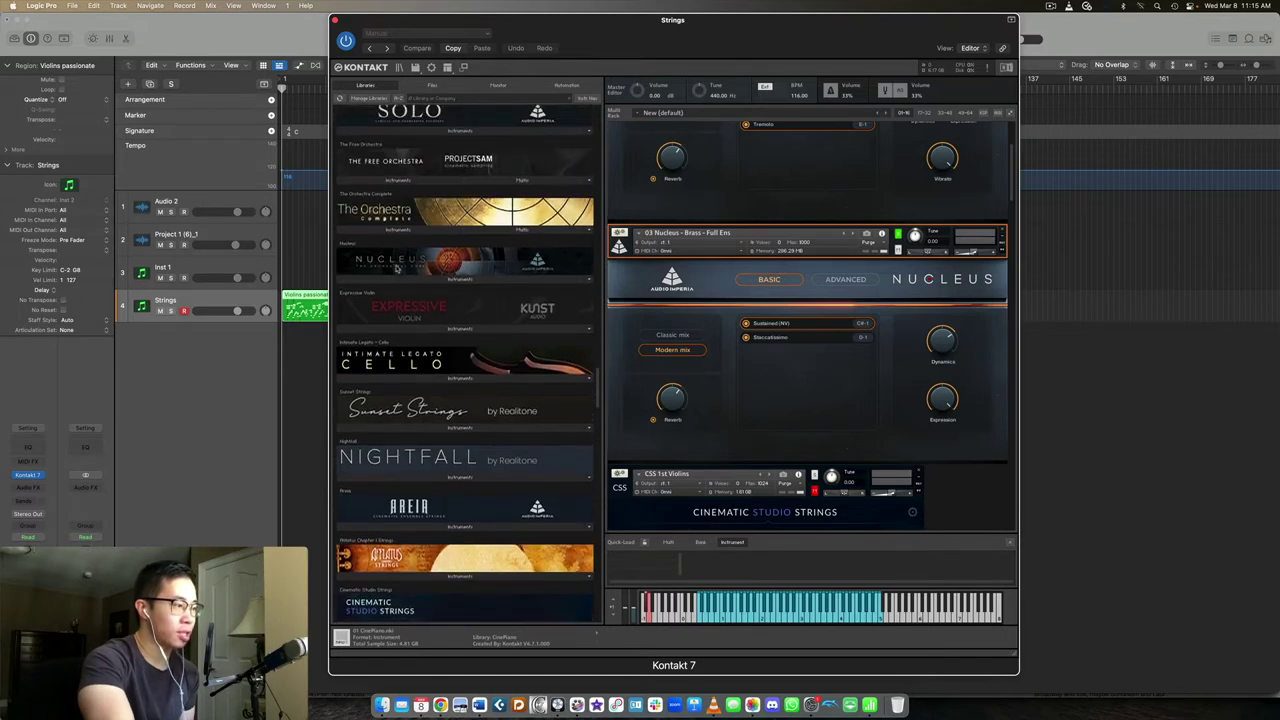
click(400, 278)
double_click(381, 303)
click(381, 303)
double_click(381, 303)
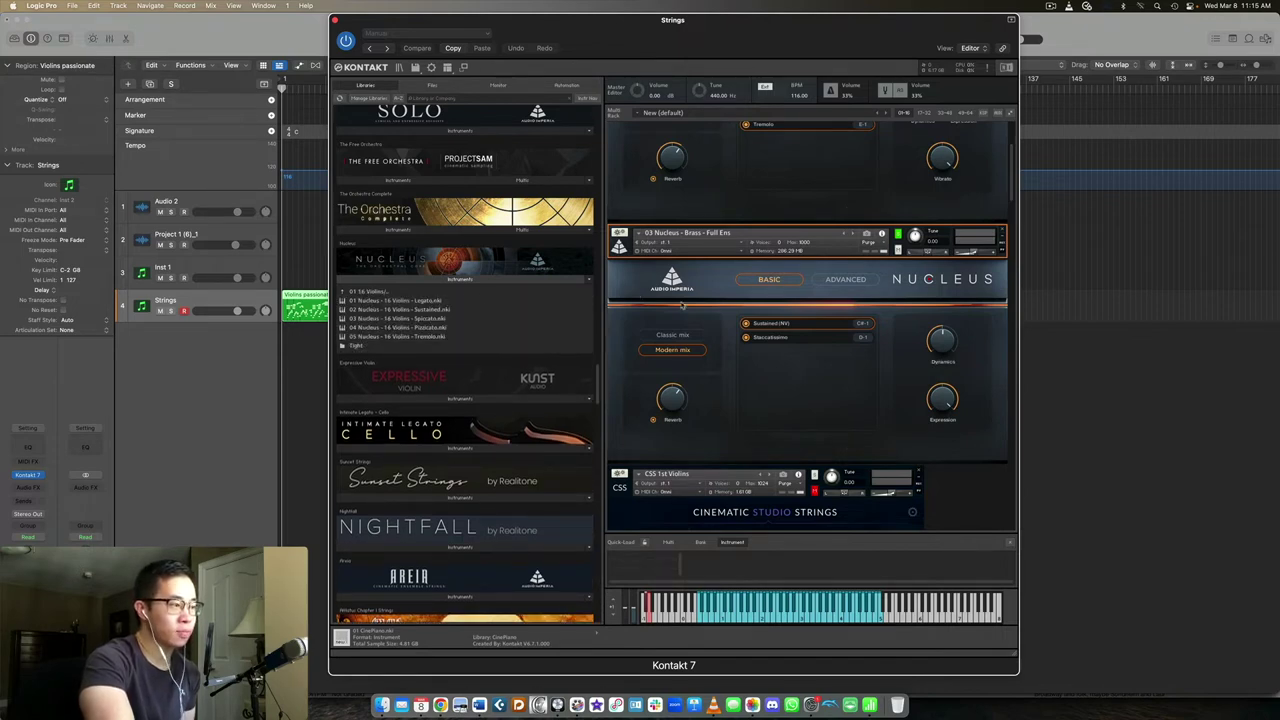
Collapse the Nucleus instrument list and return to the Brass Full Ens patch in the rack
scroll(675, 304, up, 4)
scroll(690, 305, up, 1)
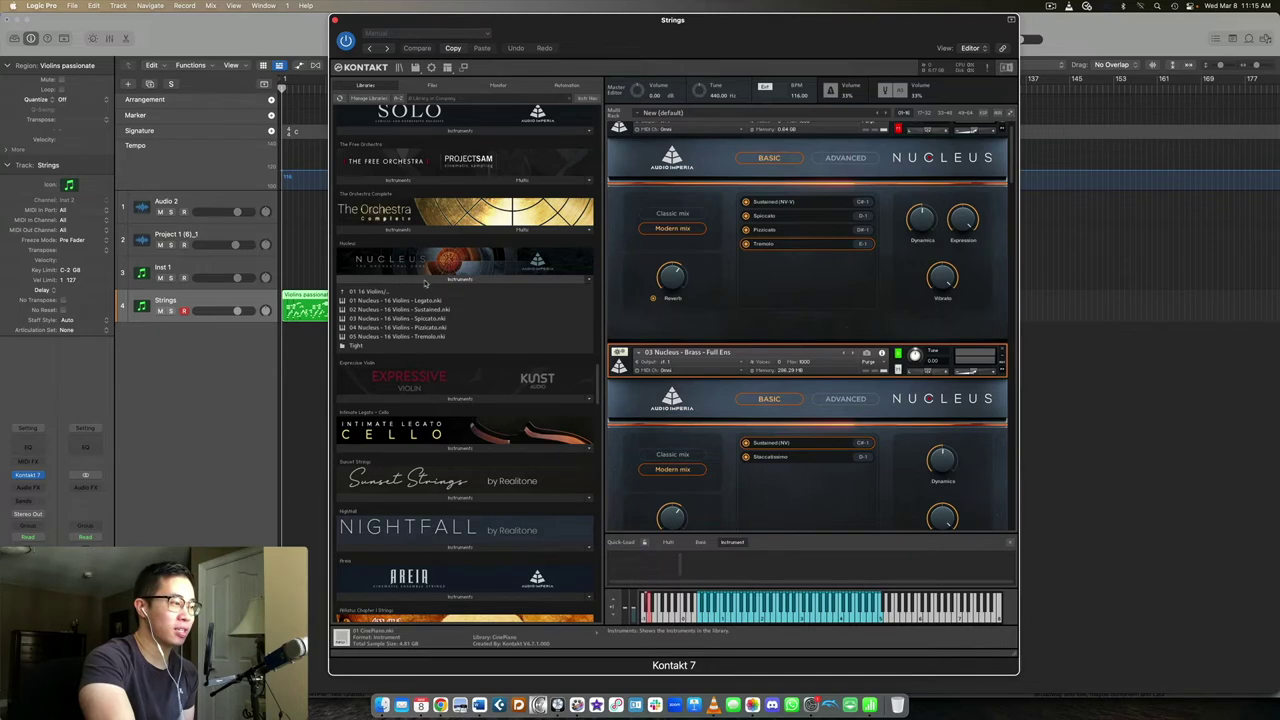
click(432, 283)
scroll(860, 283, down, 5)
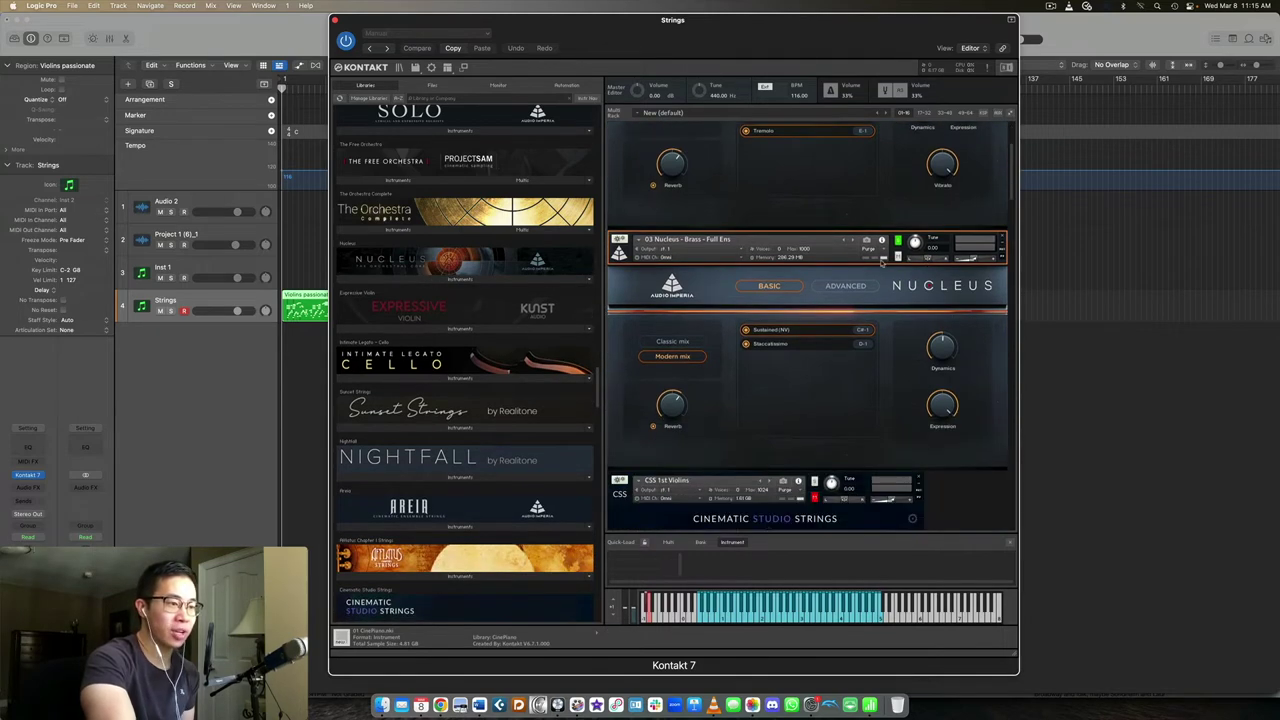
scroll(818, 326, down, 2)
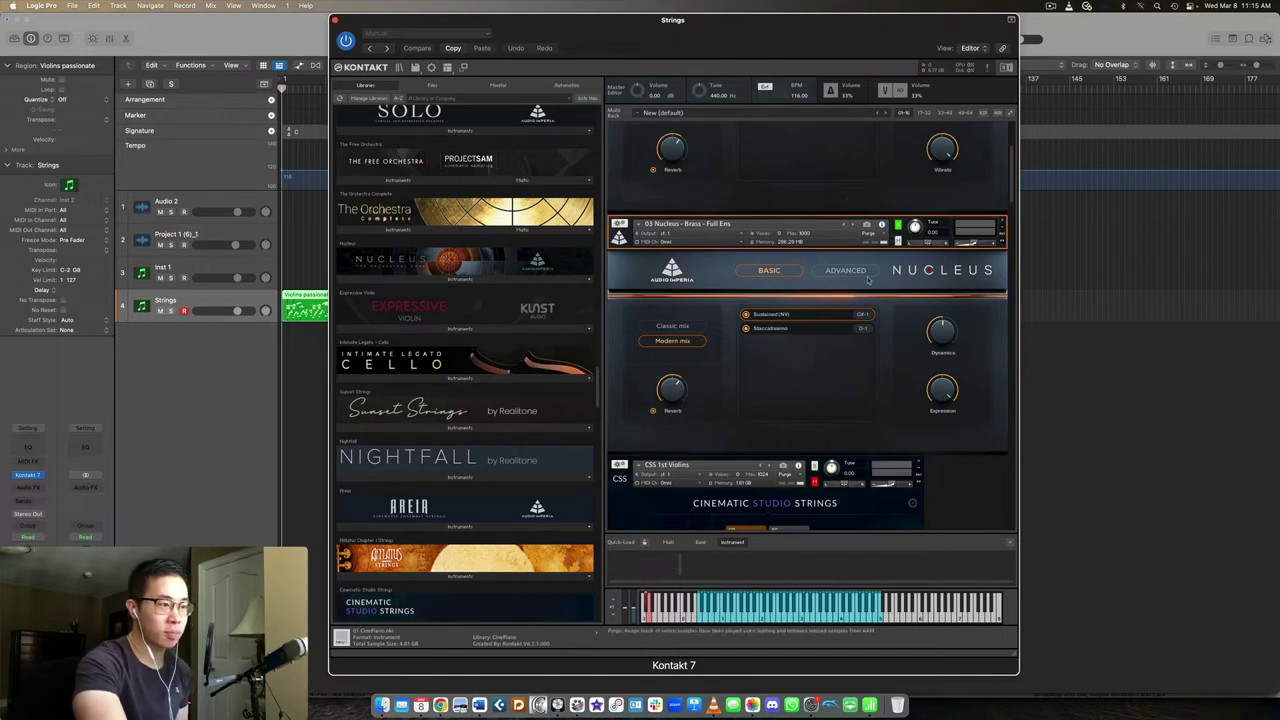
Switch the 03 Nucleus - Brass - Full Ens patch to the Staccatissimo articulation and audition it
scroll(878, 315, down, 1)
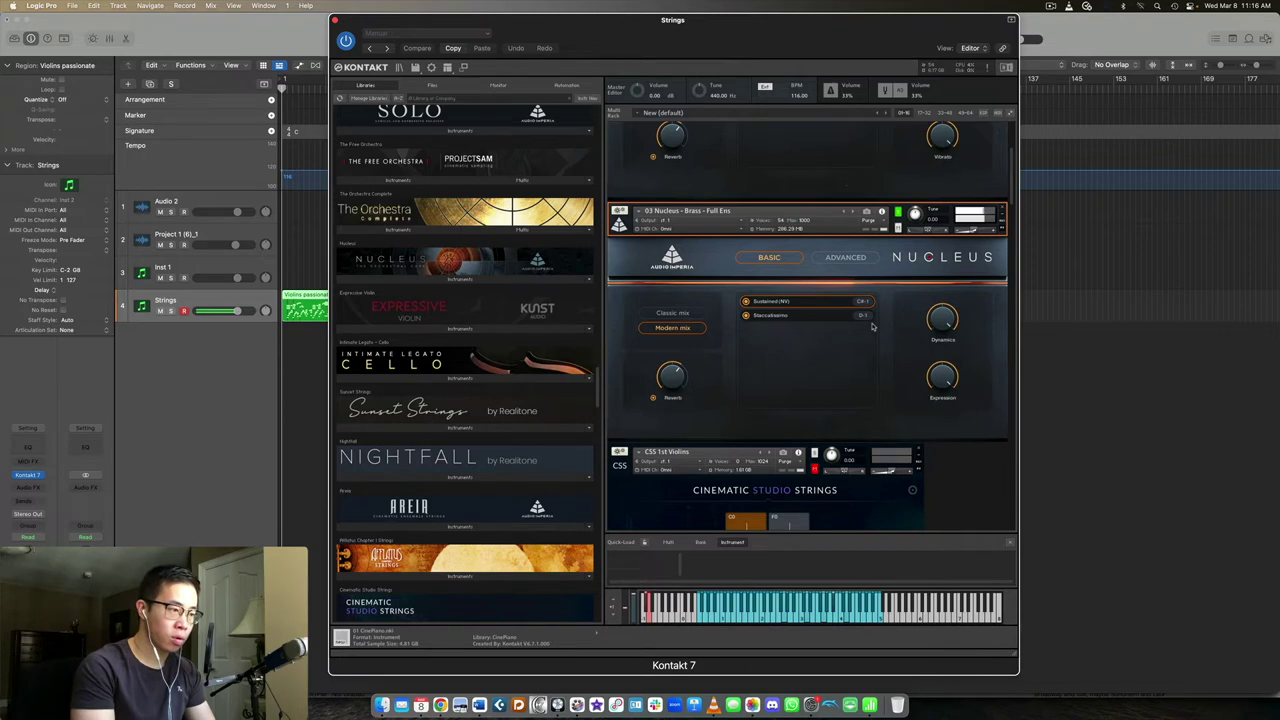
click(832, 316)
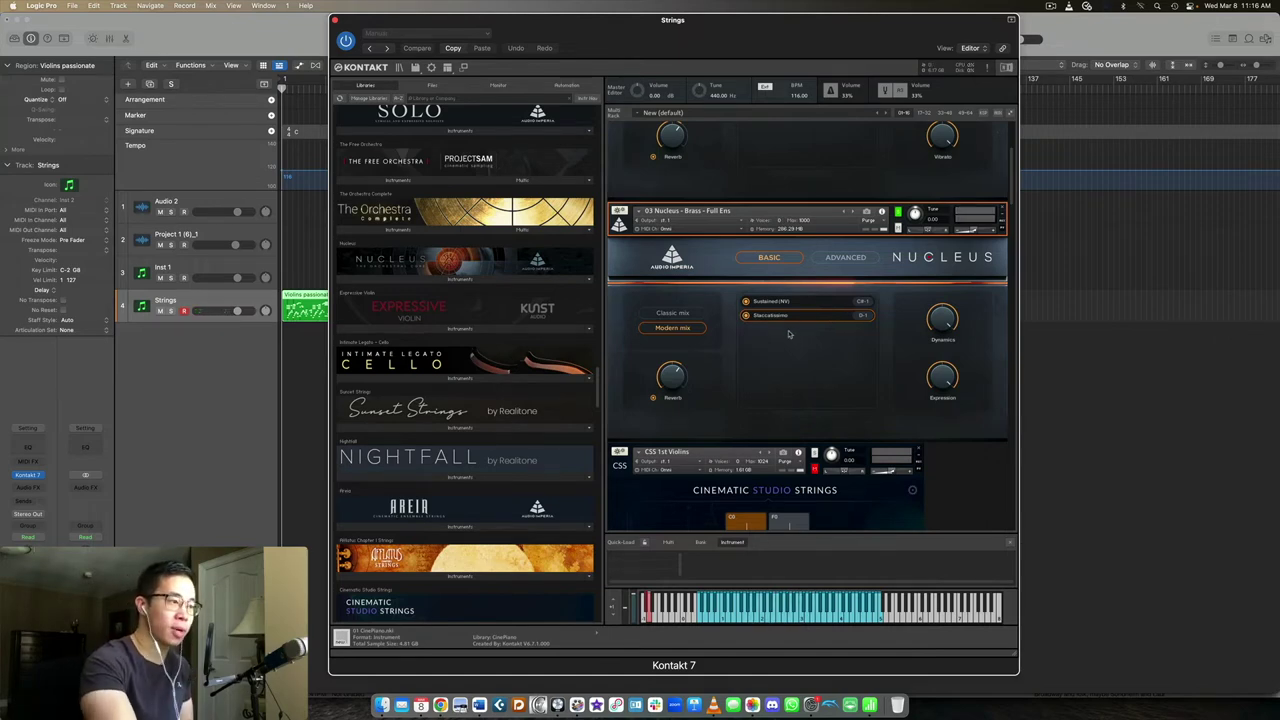
scroll(789, 334, up, 4)
scroll(524, 387, up, 5)
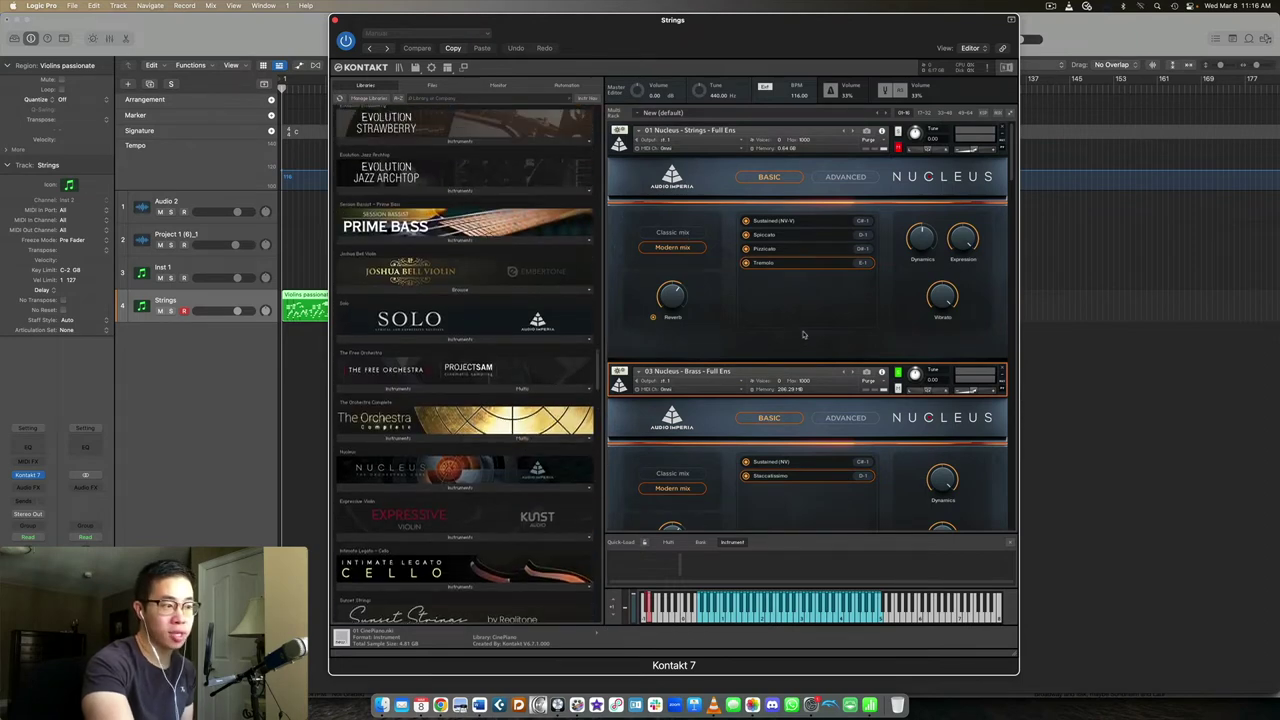
scroll(801, 336, down, 3)
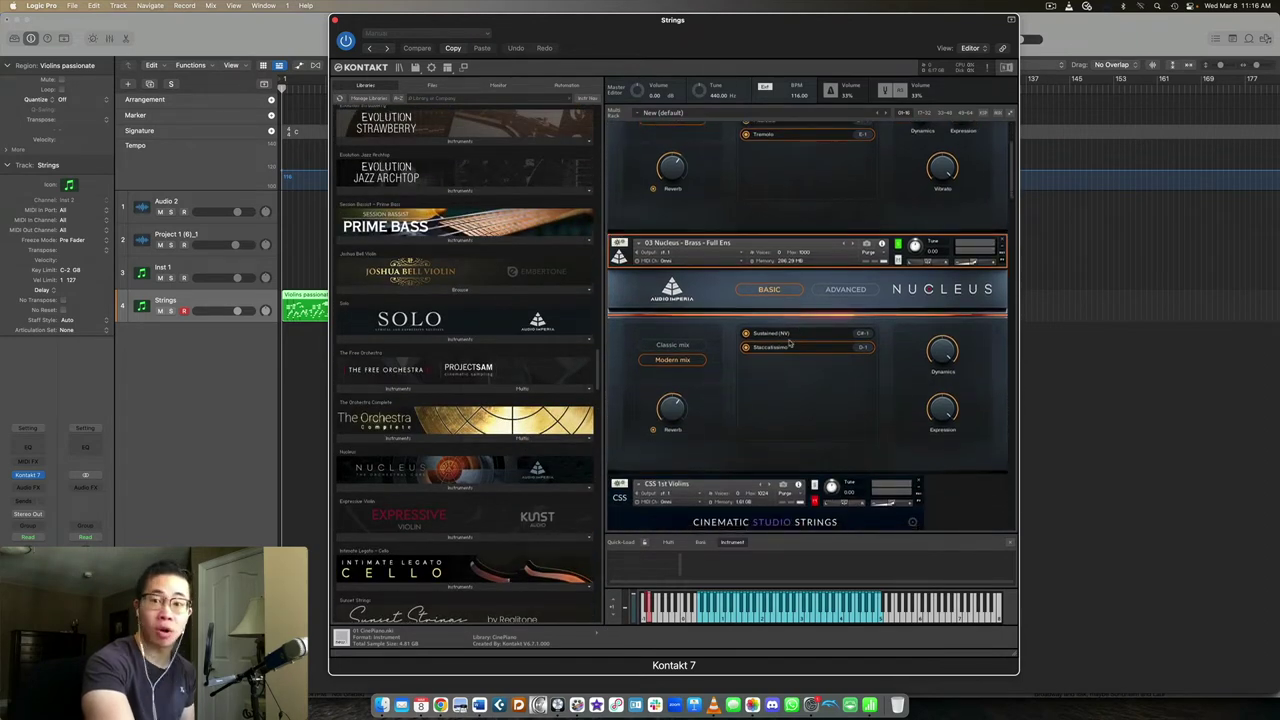
scroll(826, 313, down, 1)
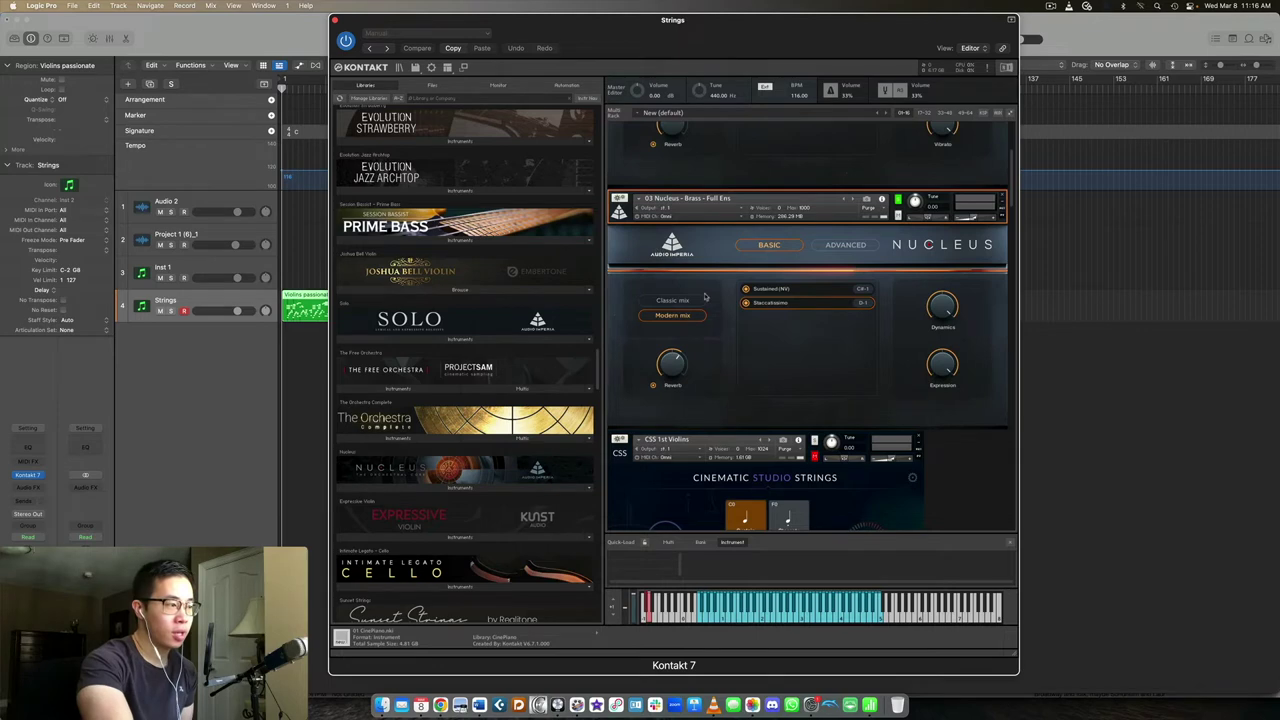
Look through the library list to the Cinematic Studio series and solo the CSS 1st Violins instrument in the rack
scroll(910, 254, up, 5)
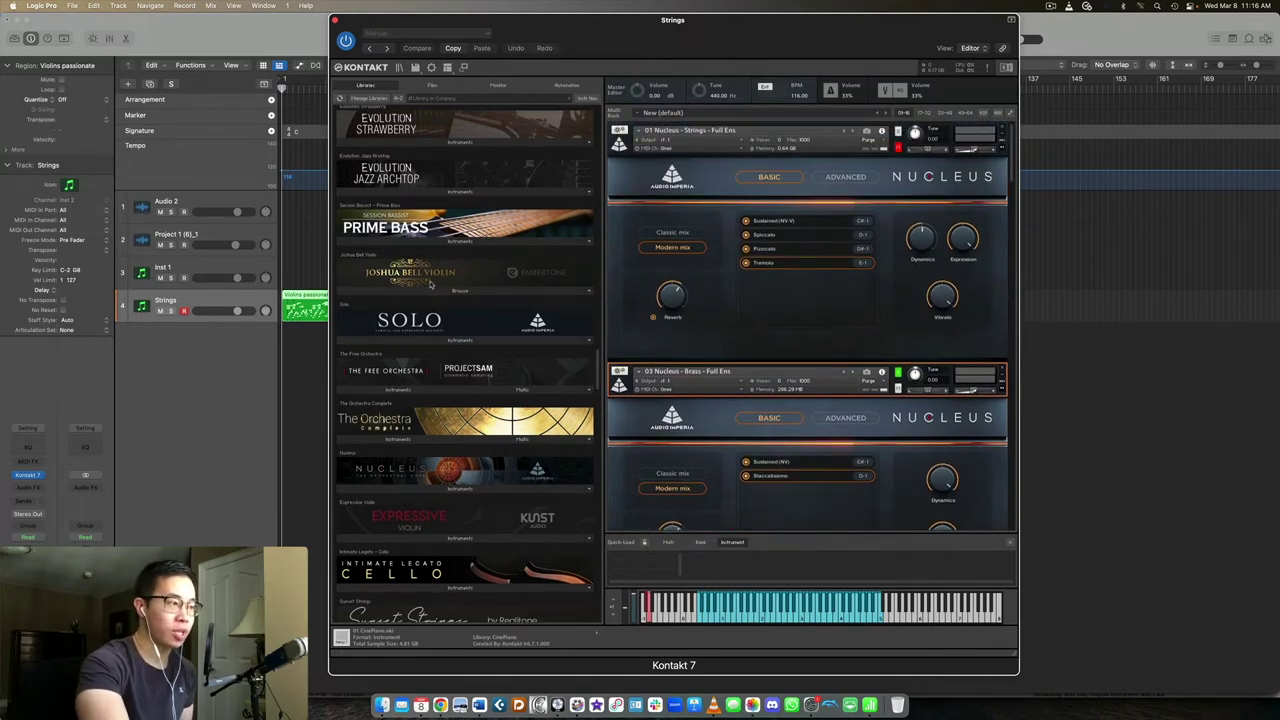
scroll(455, 280, down, 3)
scroll(455, 280, down, 3)
scroll(455, 280, down, 6)
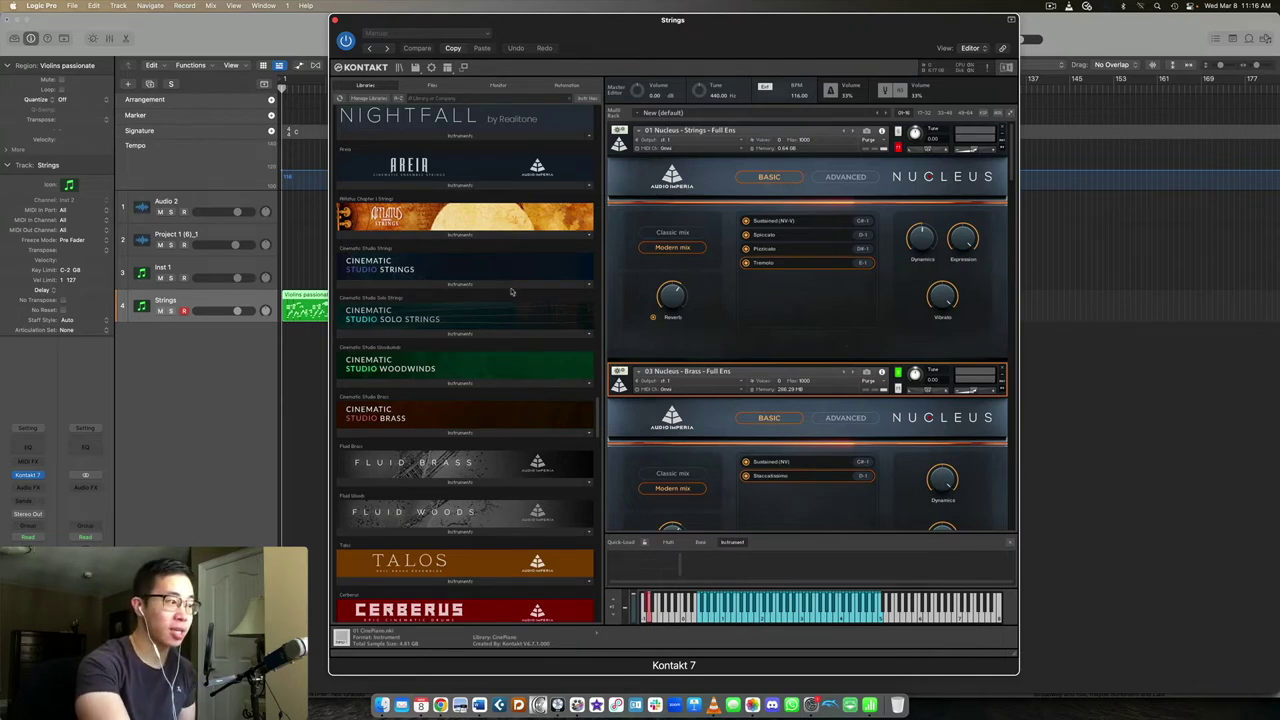
scroll(926, 298, down, 1)
scroll(926, 298, down, 7)
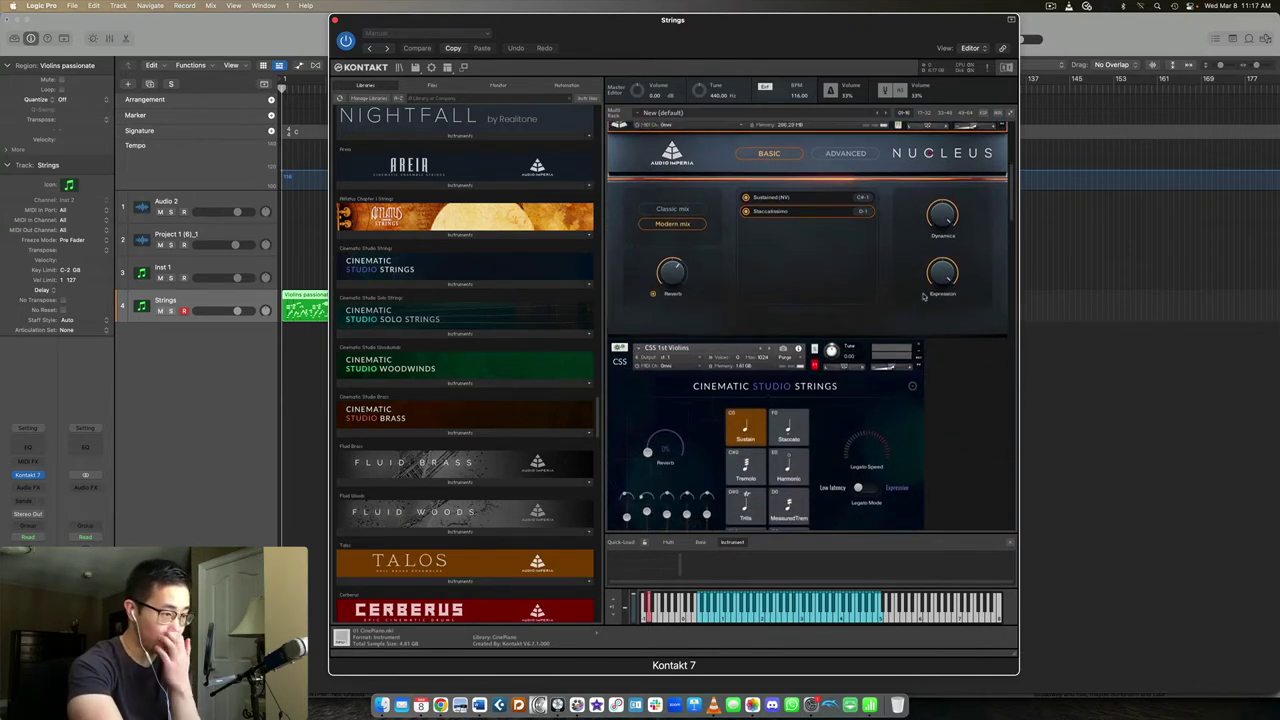
scroll(924, 297, down, 2)
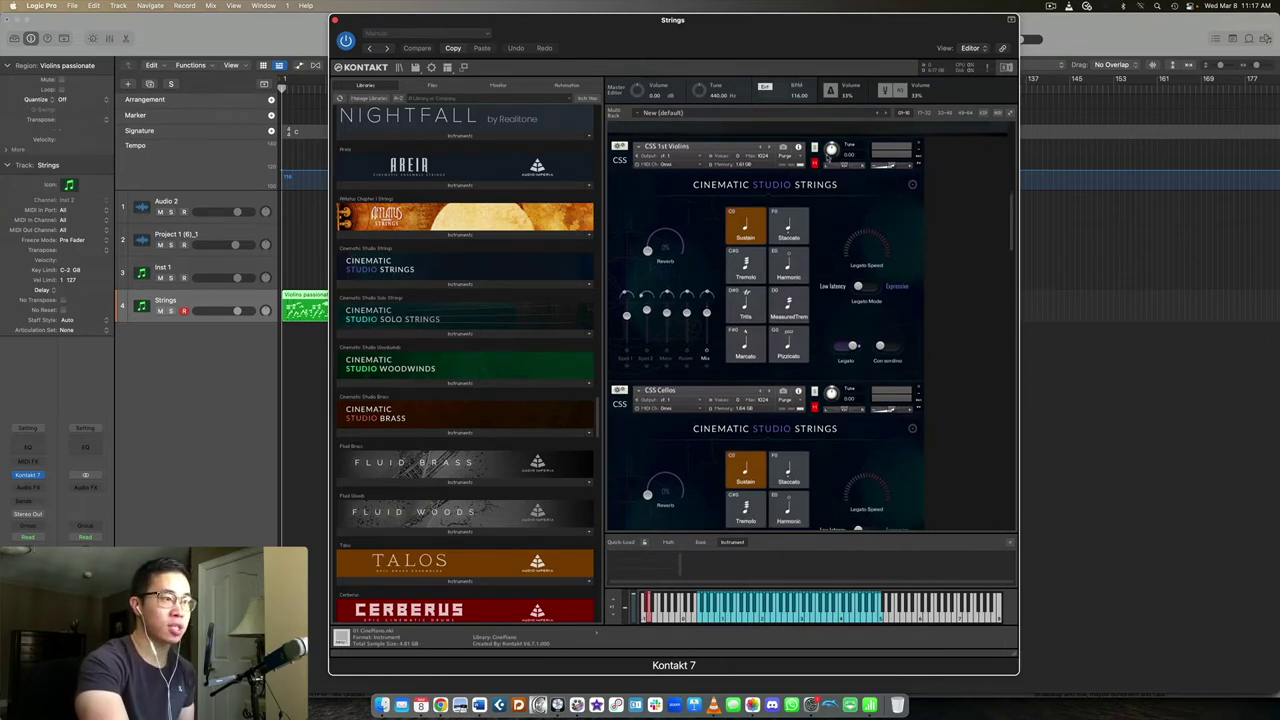
click(814, 147)
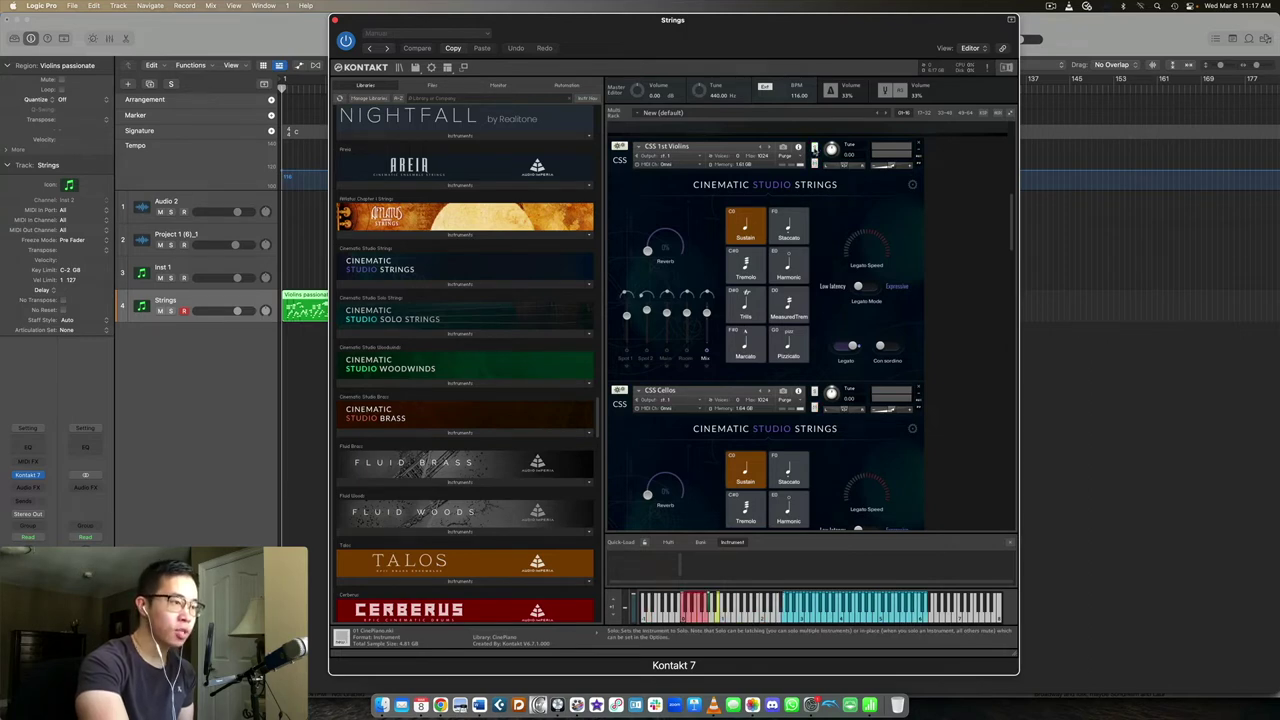
click(812, 156)
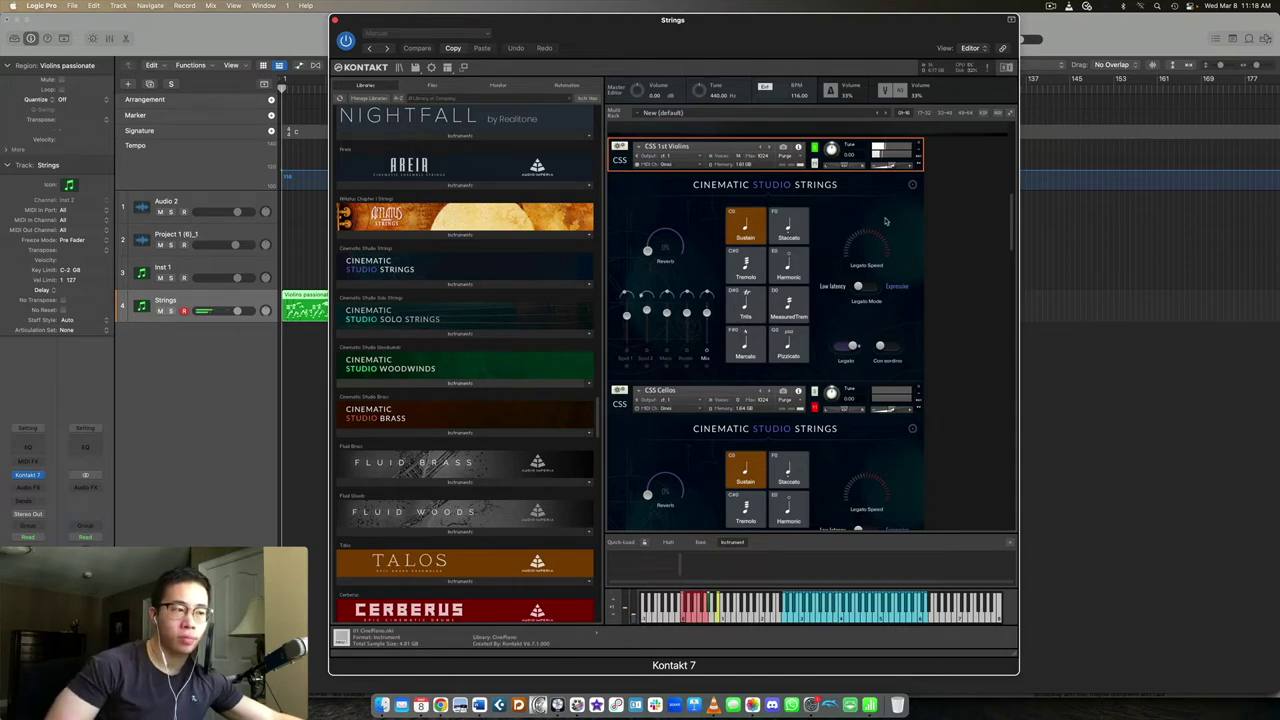
Audition the CSS 1st Violins' Tremolo, Trills, Staccato, Harmonic, Measured Trem and Pizzicato articulations, ending on Marcato
click(756, 276)
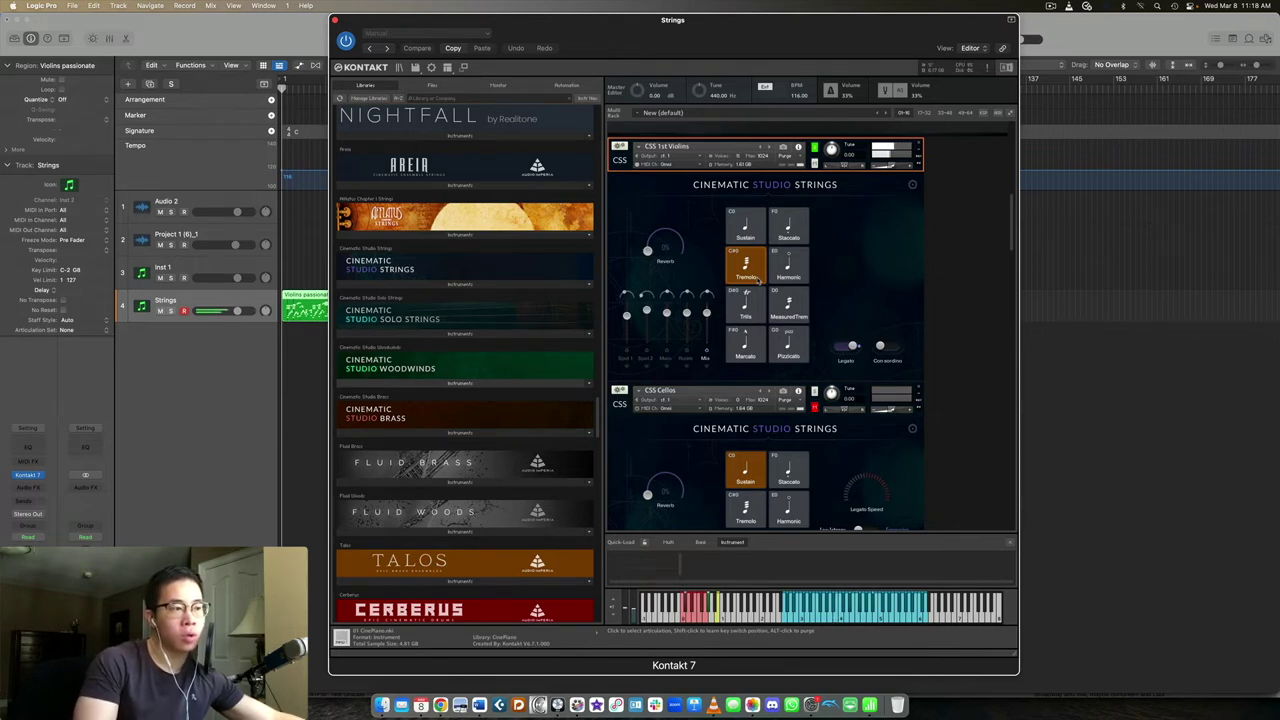
click(752, 291)
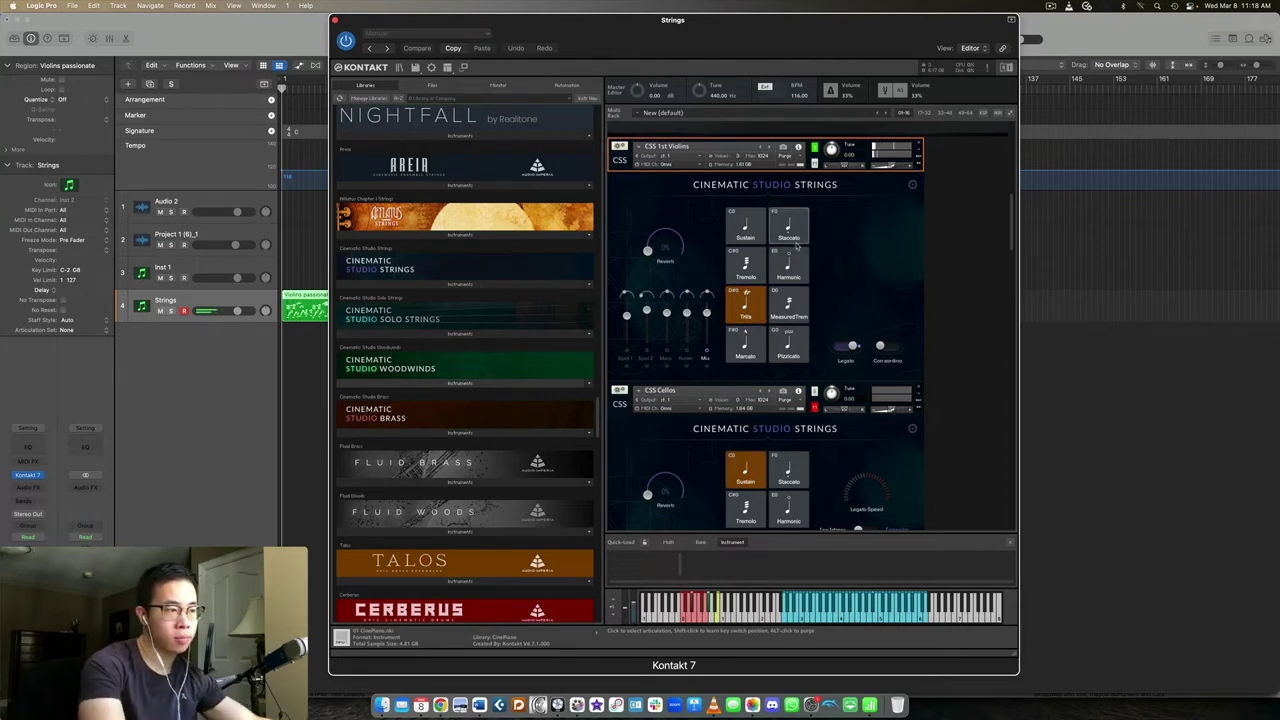
click(789, 230)
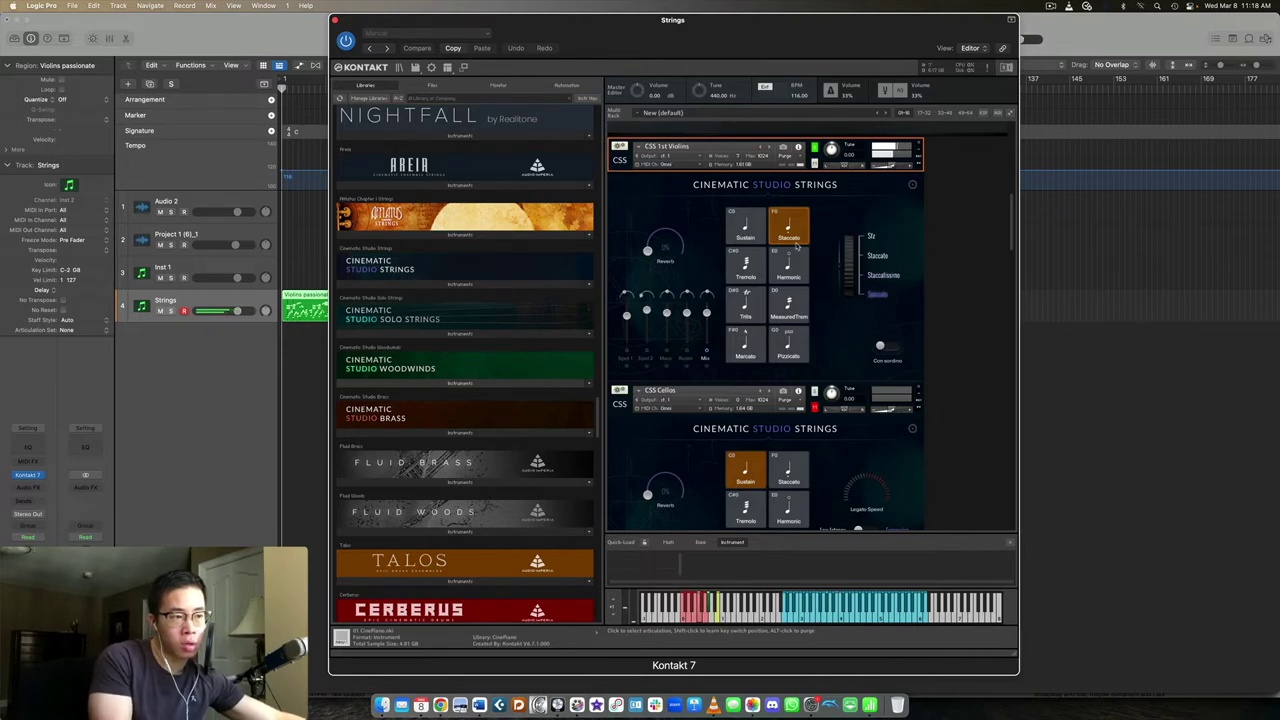
click(786, 265)
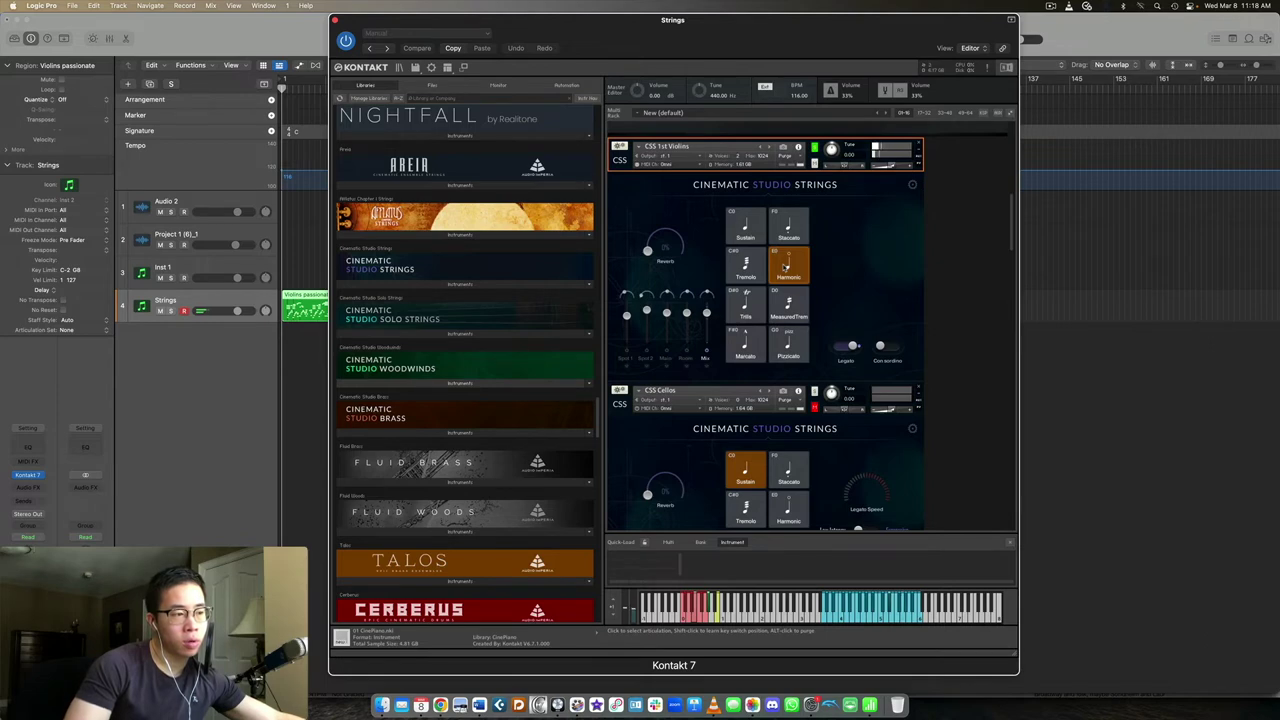
click(805, 307)
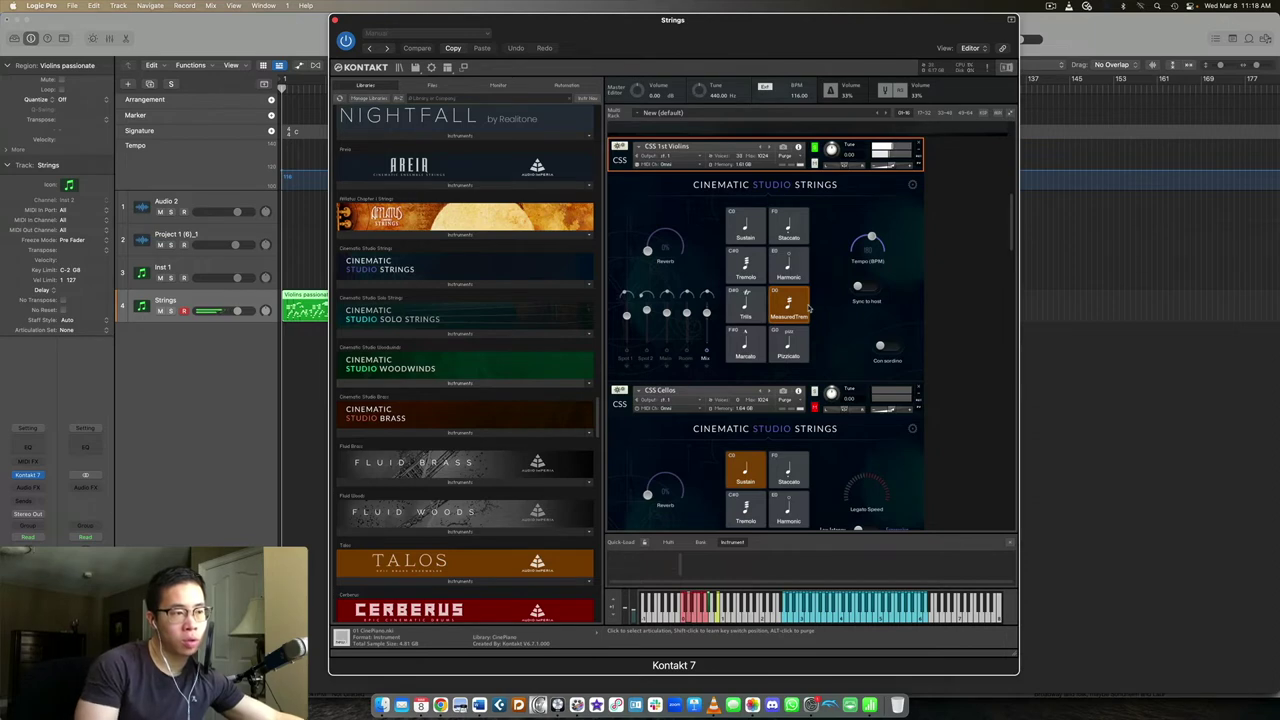
click(789, 343)
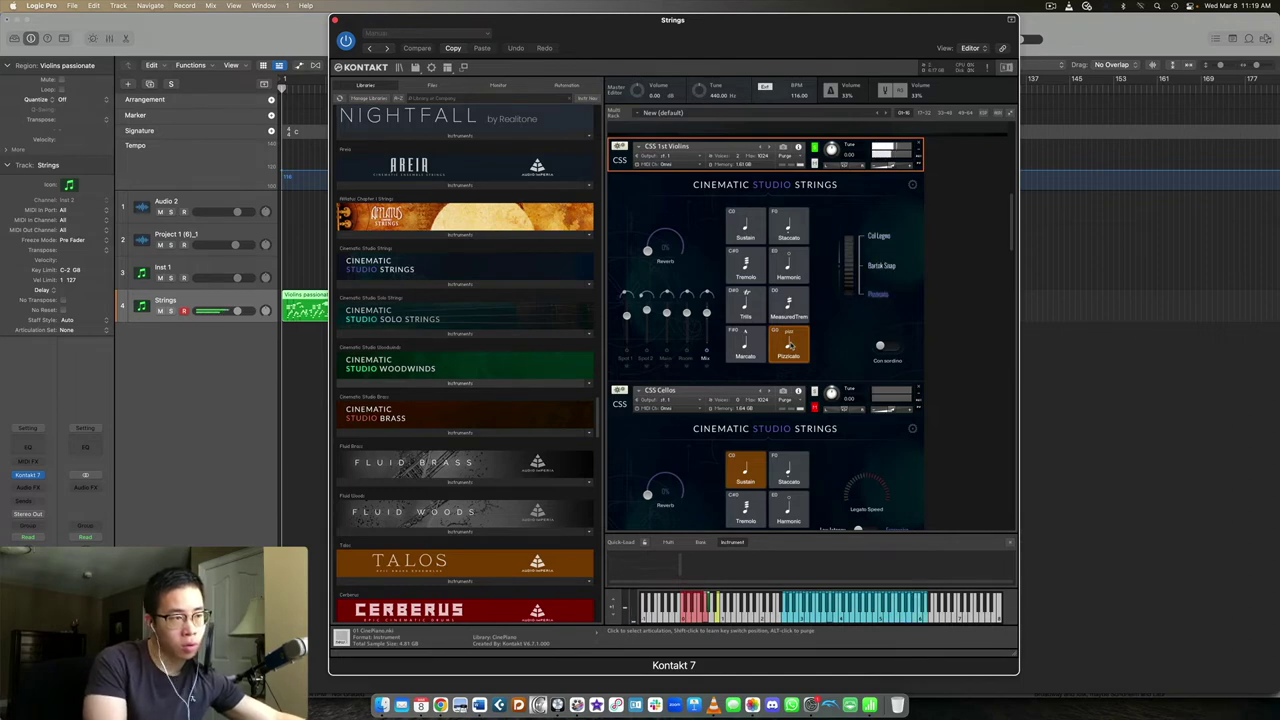
click(742, 350)
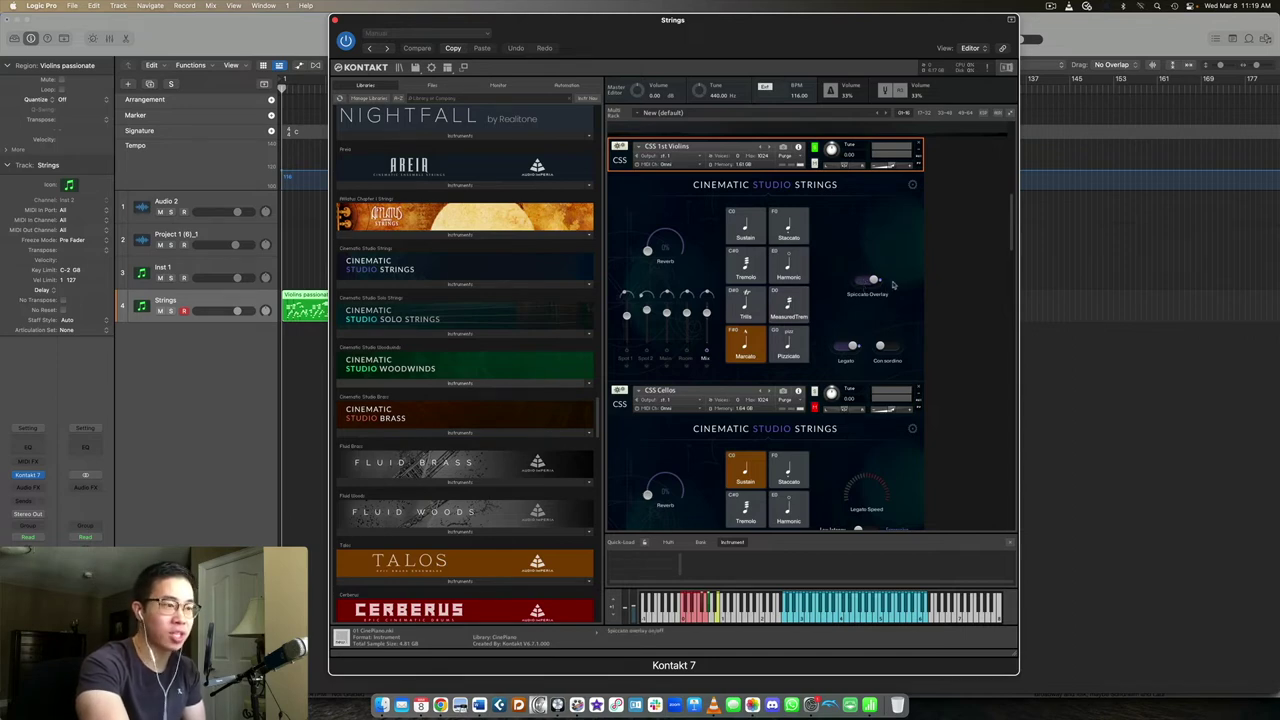
Solo the CSS Cellos instrument in the rack and audition its Sustain articulation
scroll(906, 279, down, 3)
scroll(906, 279, down, 2)
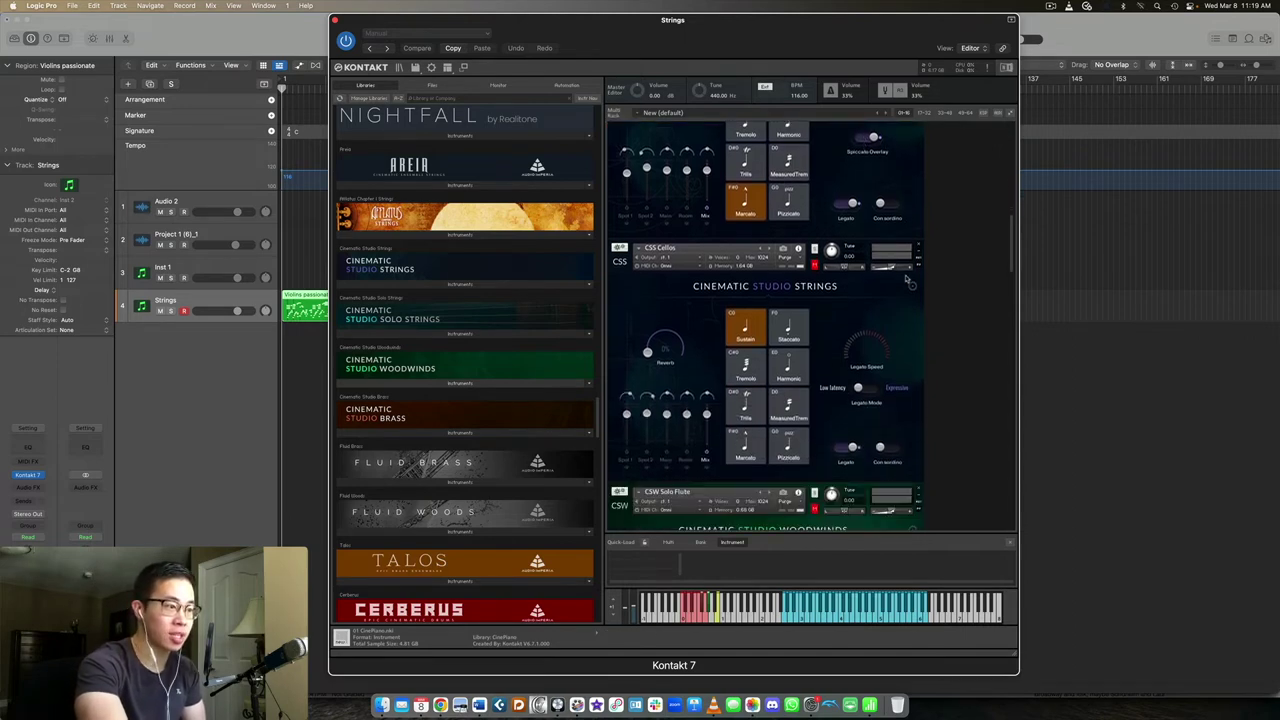
click(919, 255)
scroll(926, 252, down, 1)
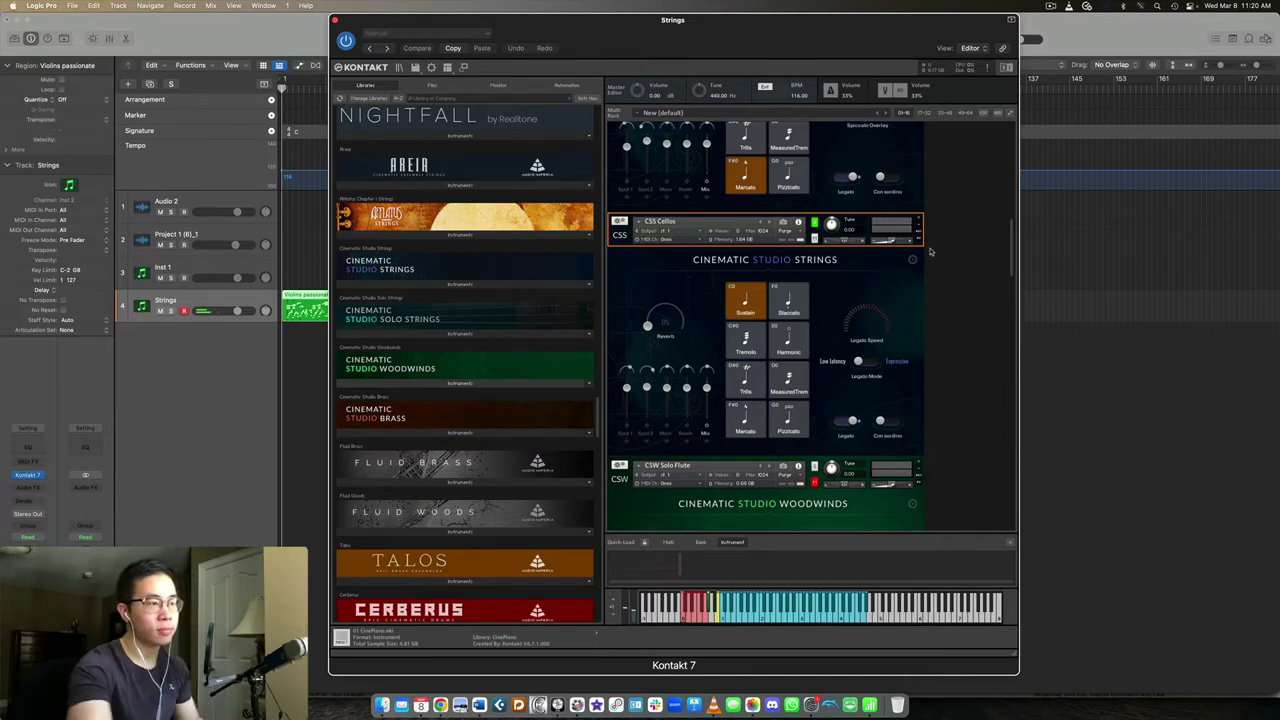
Solo the CSW Solo Flute instrument and look over the Cinematic Studio Woodwinds library's instrument list
scroll(946, 285, down, 5)
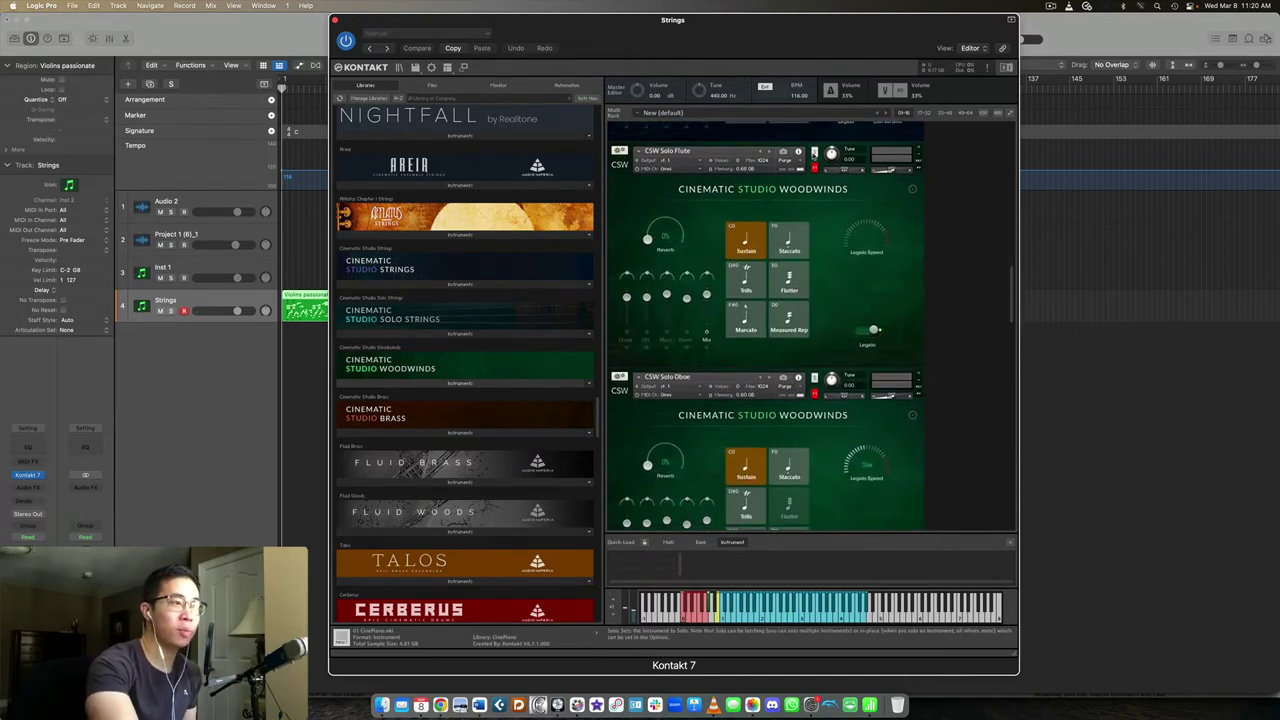
click(814, 151)
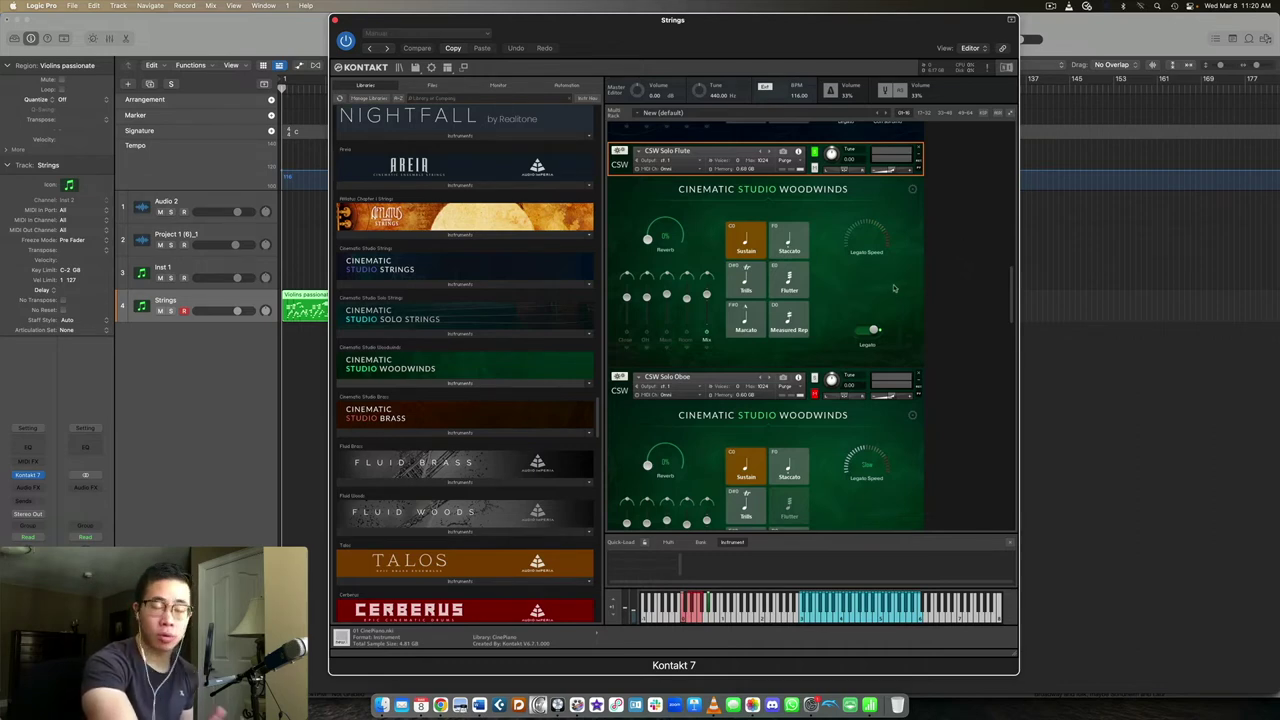
click(428, 383)
scroll(425, 395, down, 2)
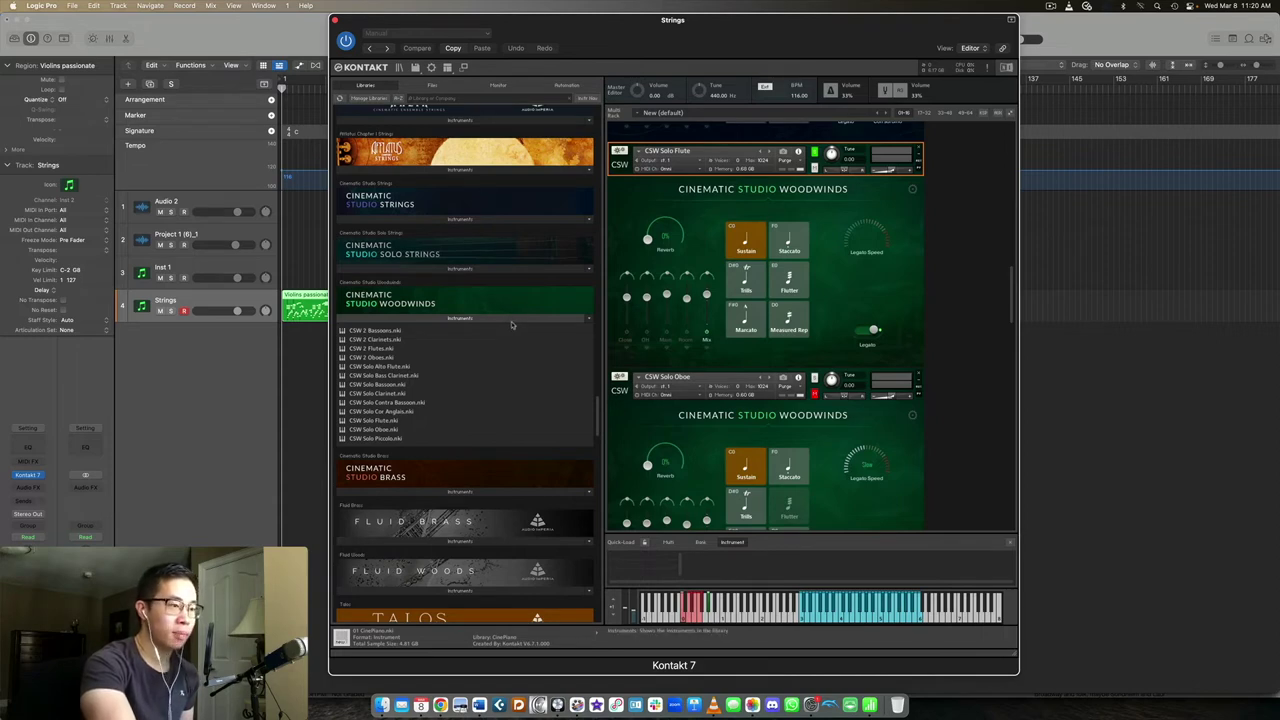
click(511, 320)
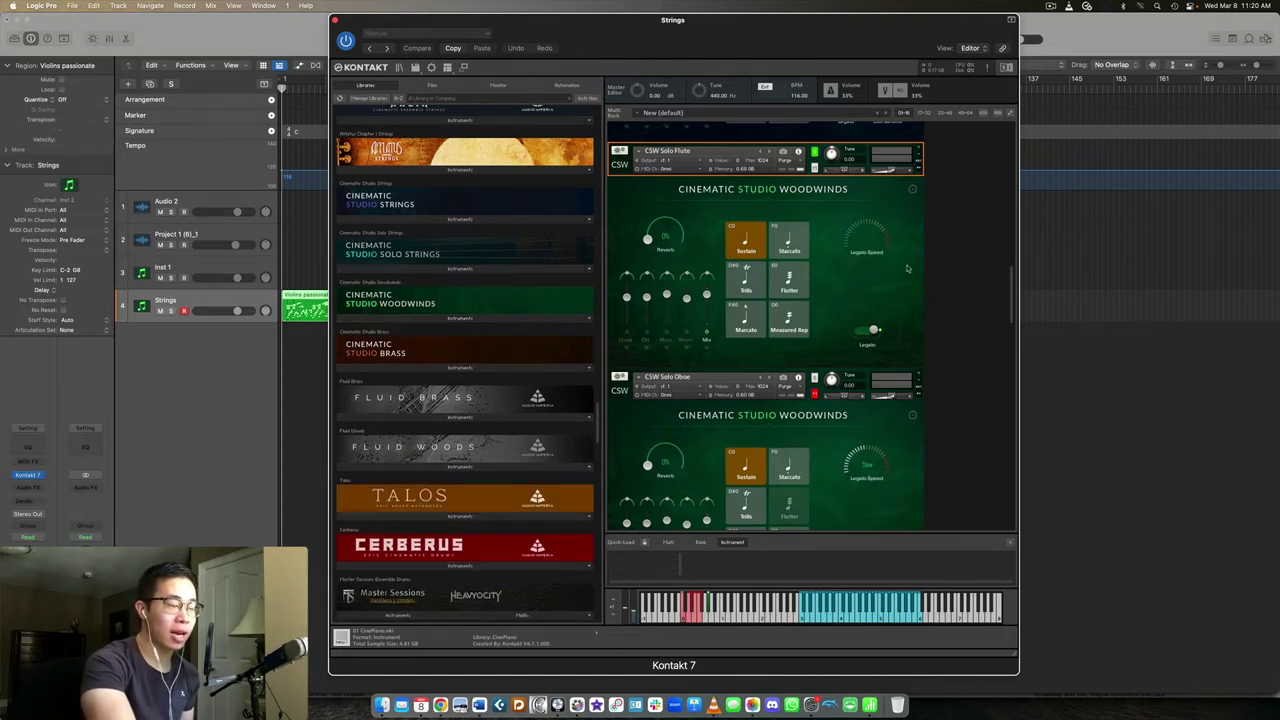
scroll(501, 279, up, 1)
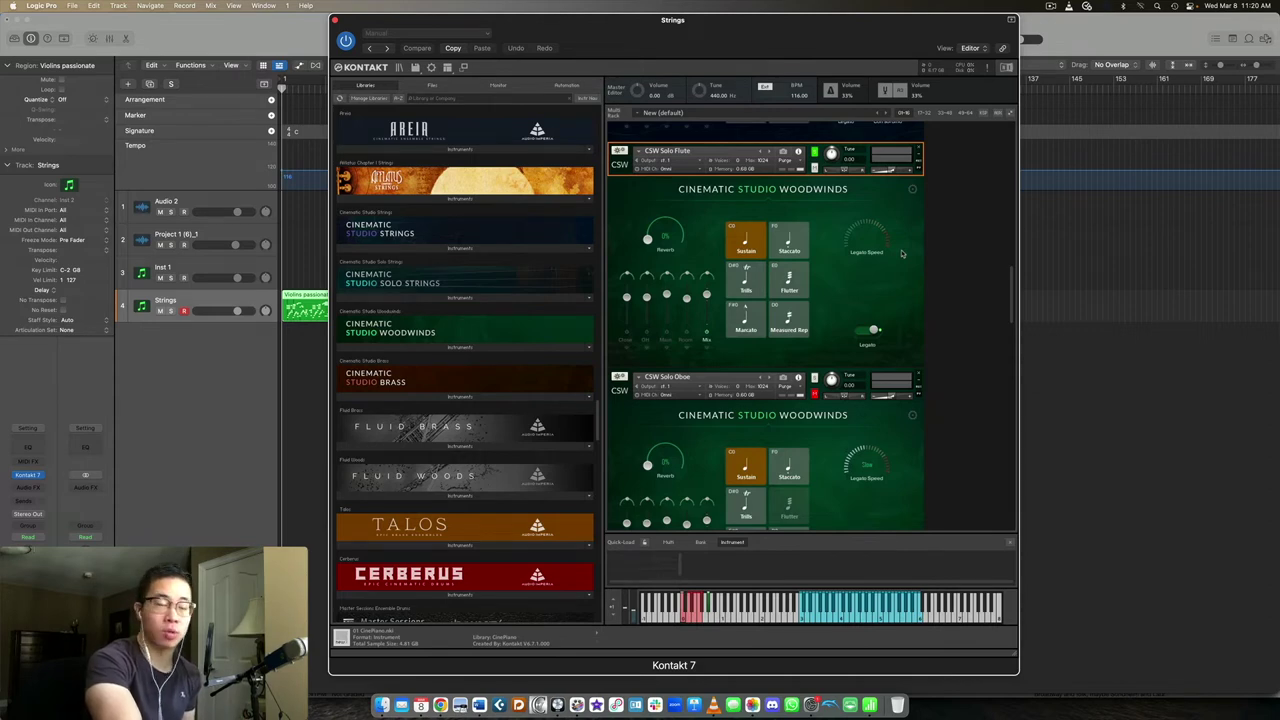
Audition the CSW Solo Flute's Sustain articulation at slow and medium legato speeds
scroll(886, 229, down, 1)
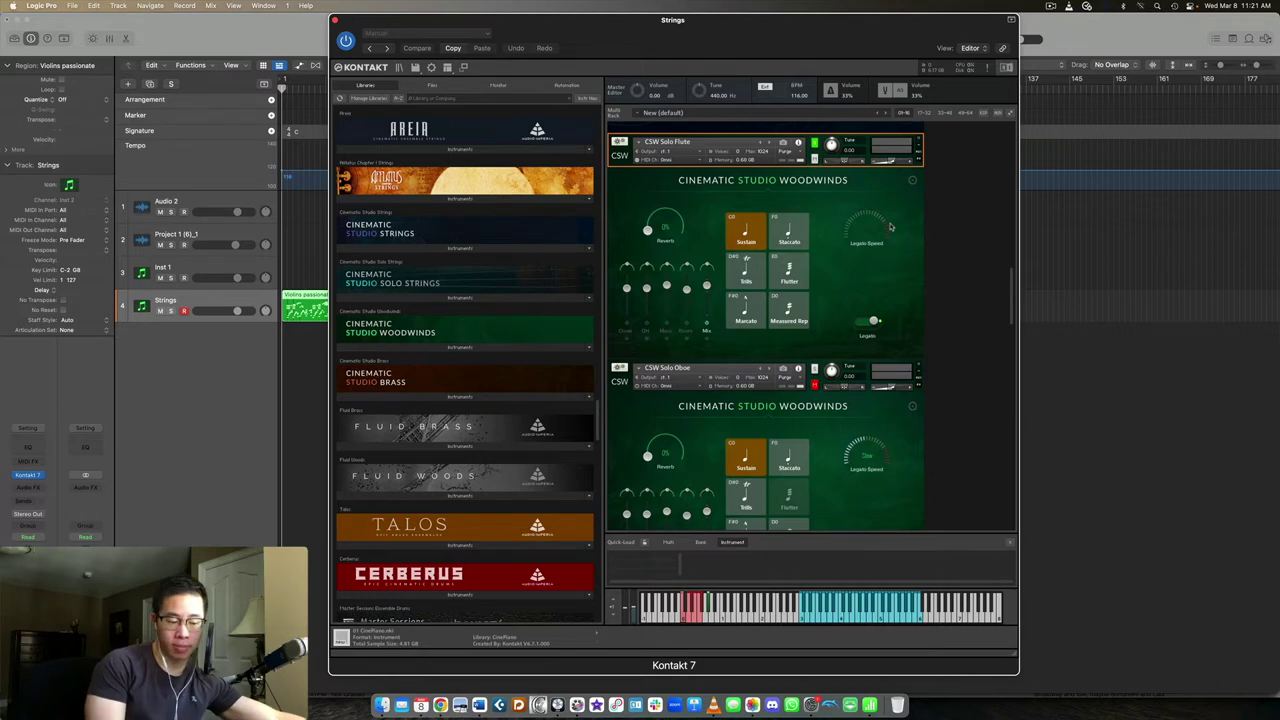
mouse_move(890, 227)
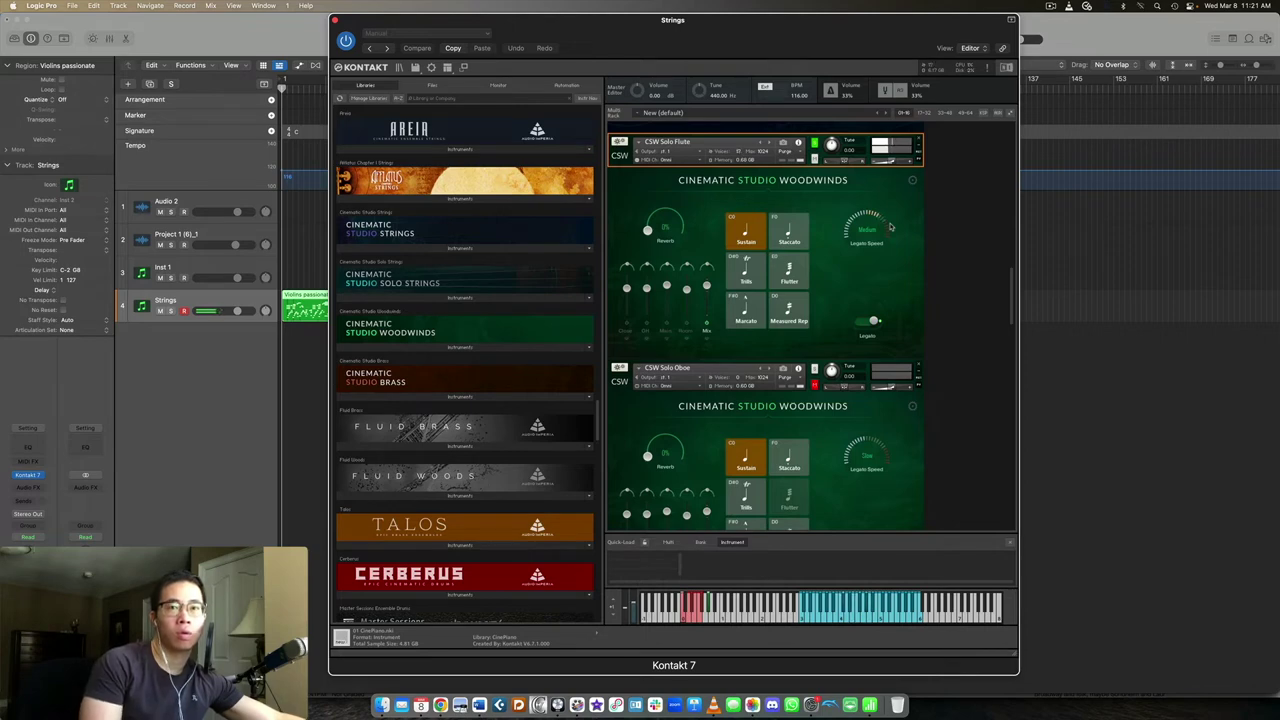
scroll(890, 227, down, 1)
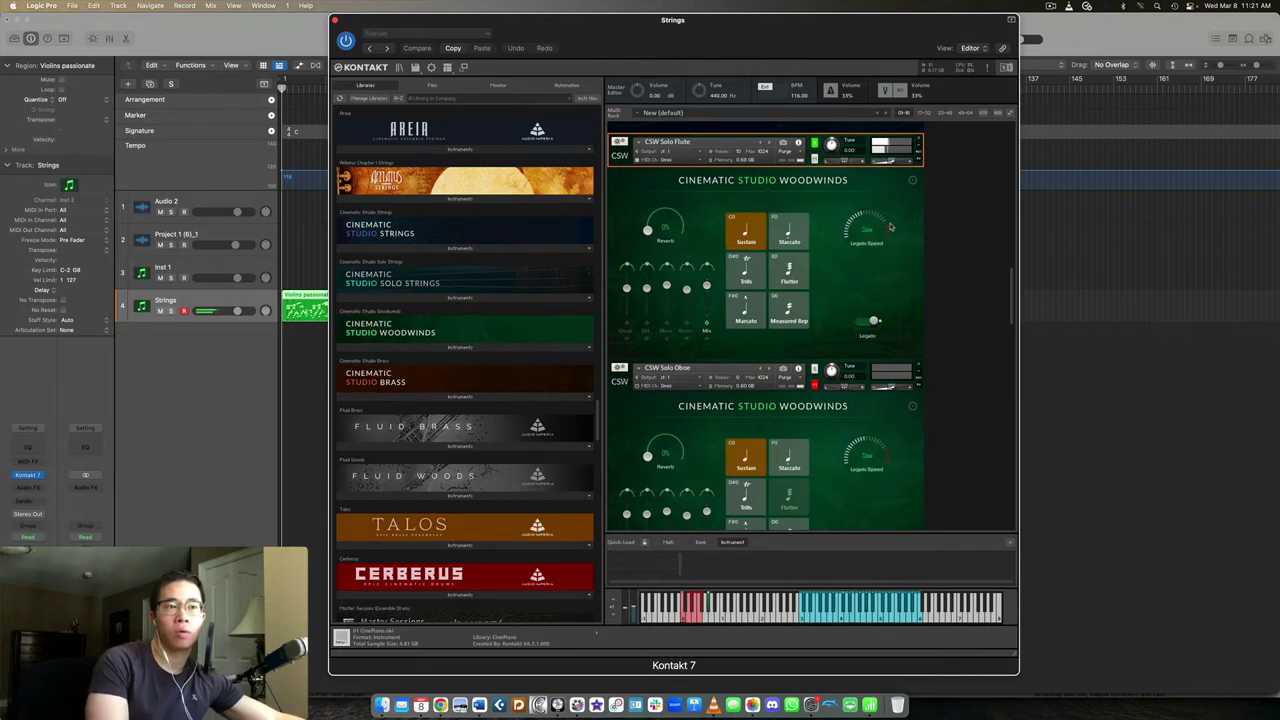
scroll(890, 227, up, 2)
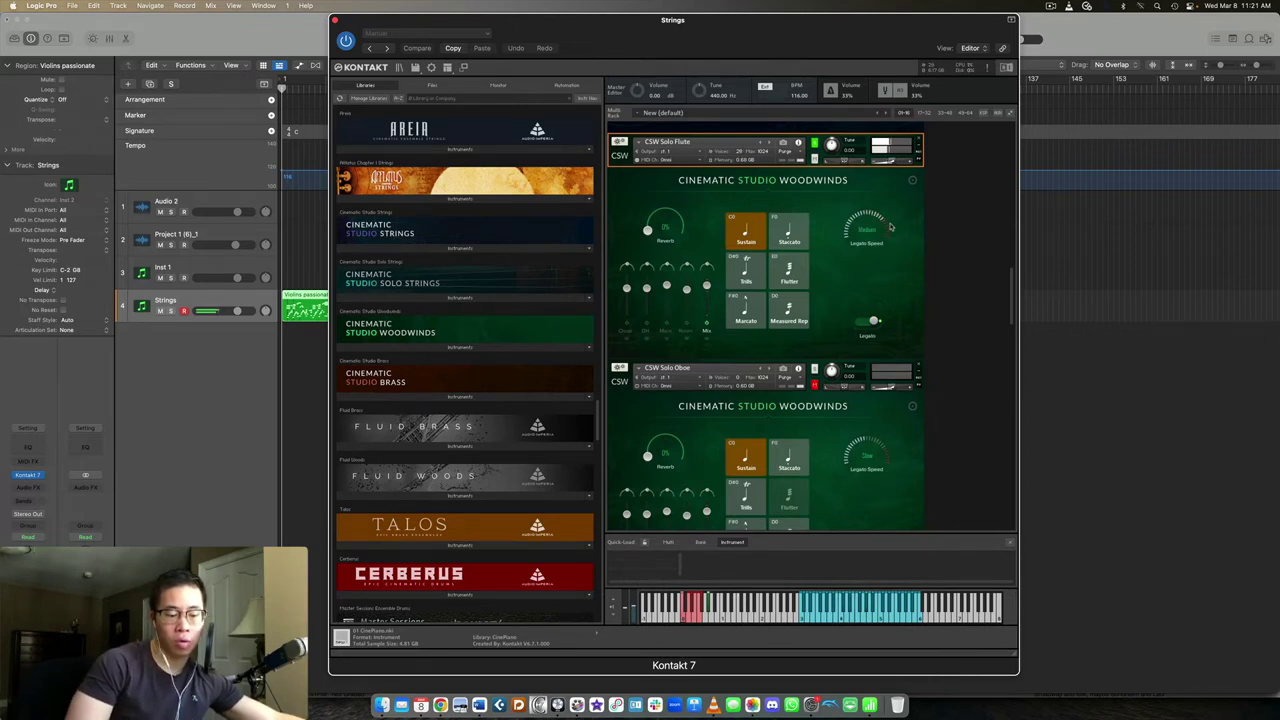
scroll(890, 227, down, 1)
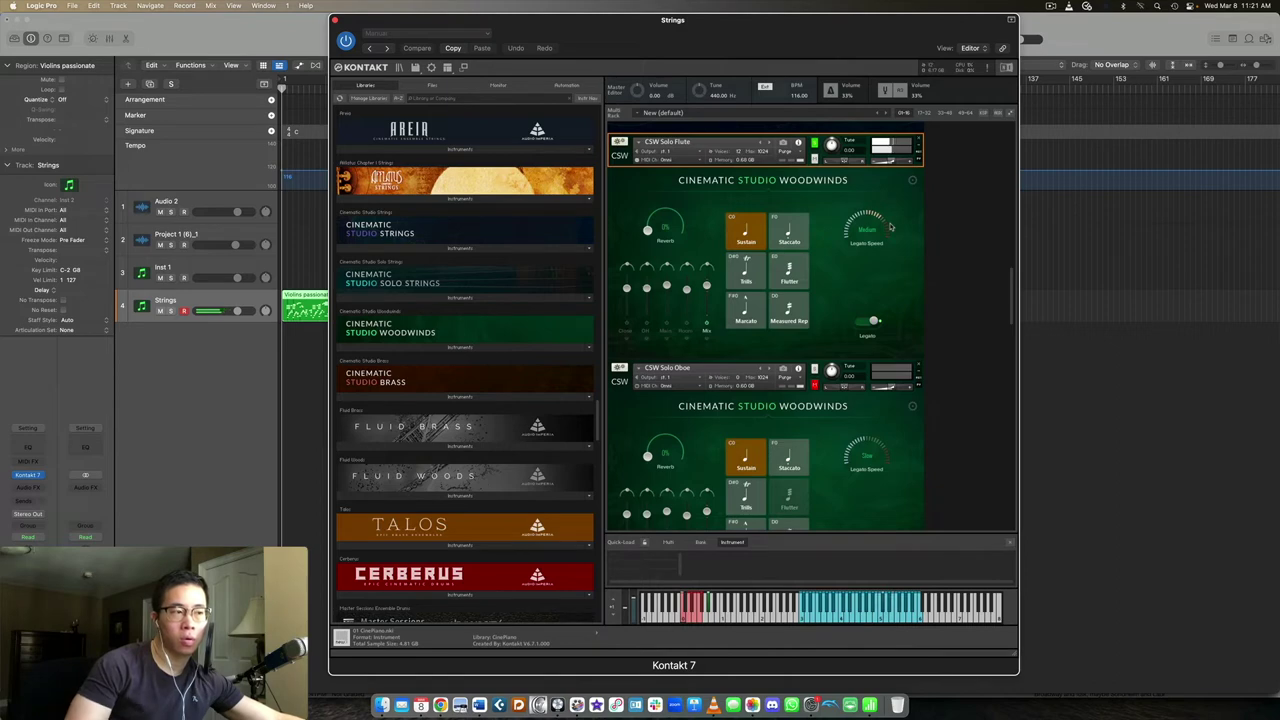
scroll(890, 227, down, 1)
scroll(890, 227, up, 1)
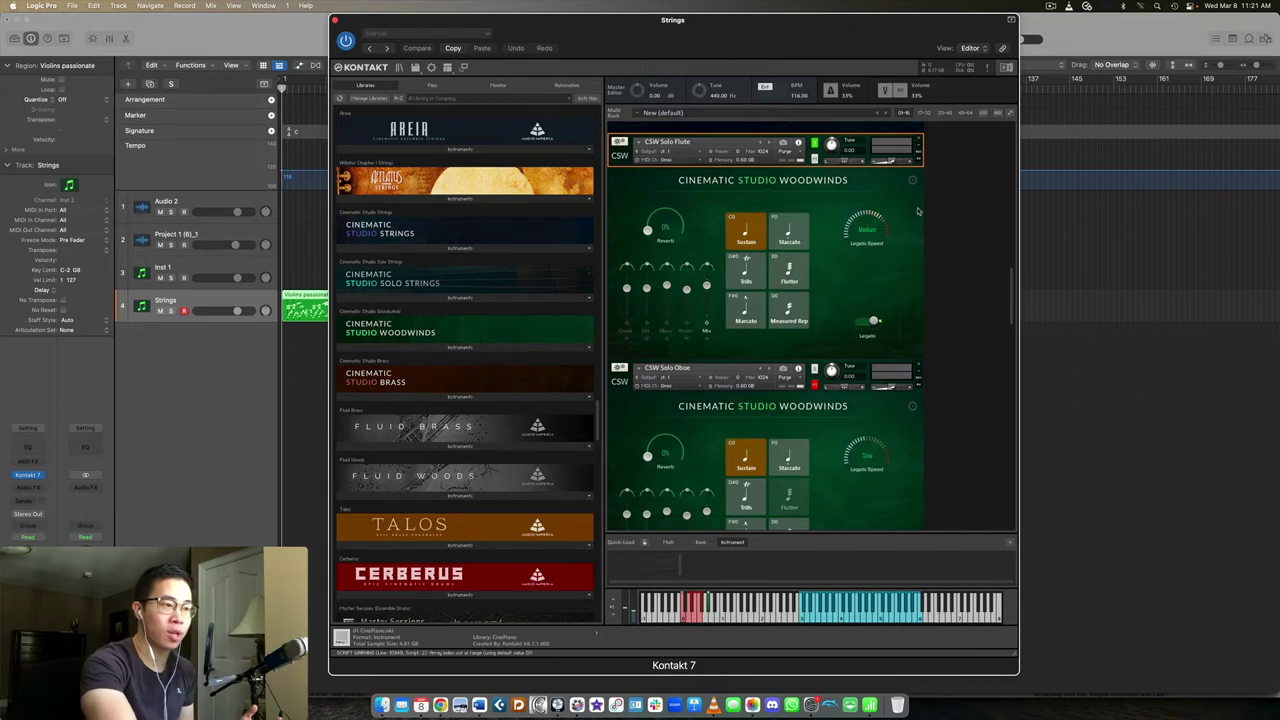
Solo the CSW Solo Oboe instrument in the rack and audition its Sustain articulation
scroll(917, 228, down, 3)
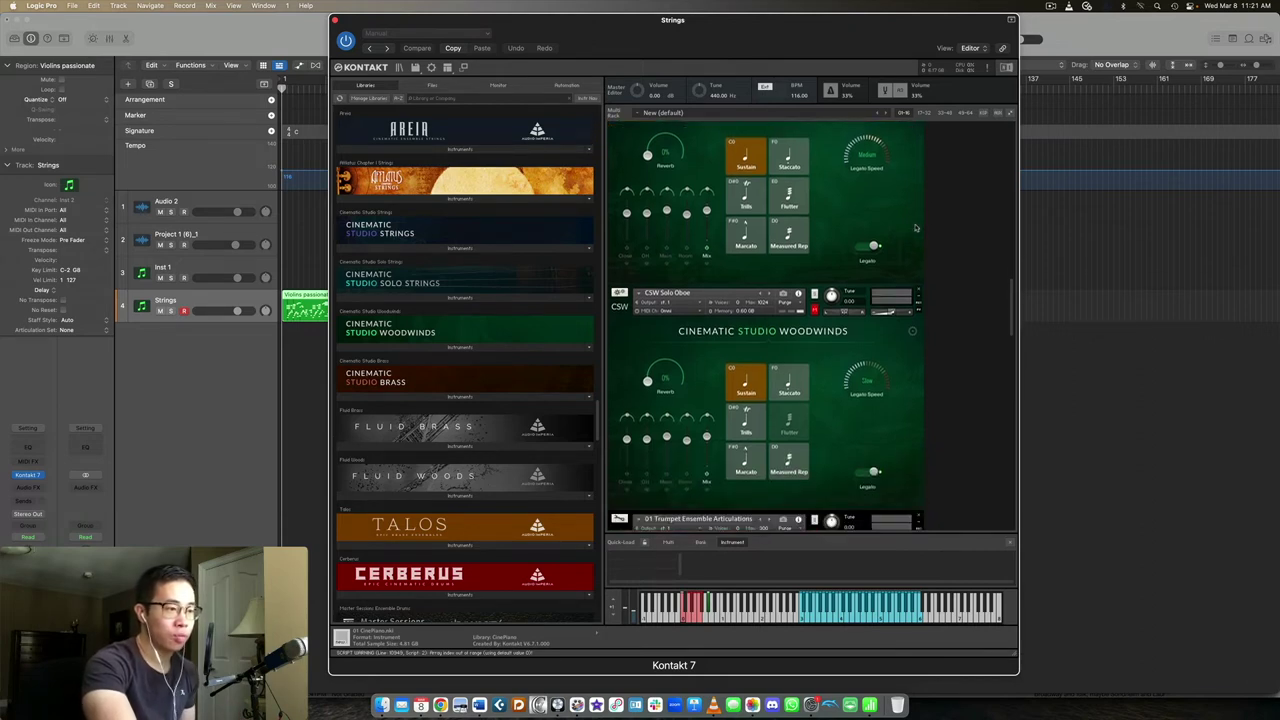
scroll(895, 232, down, 1)
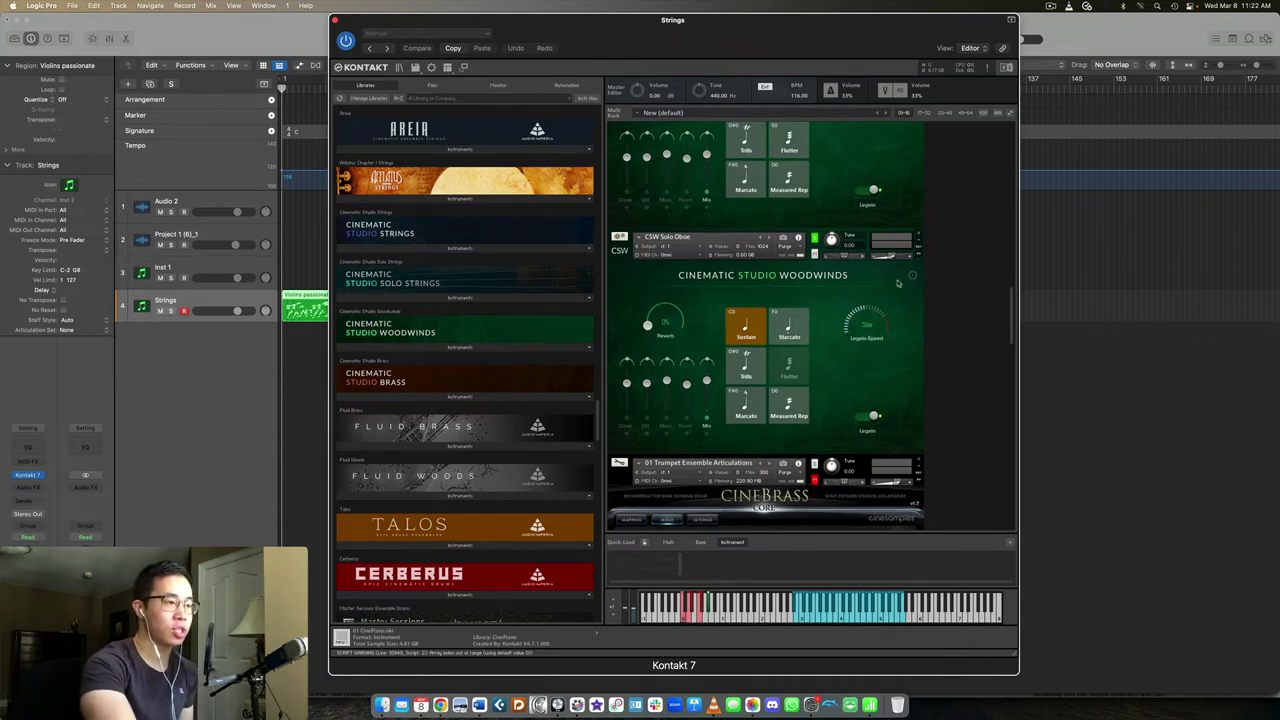
Look back over the Cinematic Studio Woodwinds instruments in the rack and on to the CineBrass trumpet and horn instruments
scroll(932, 270, up, 5)
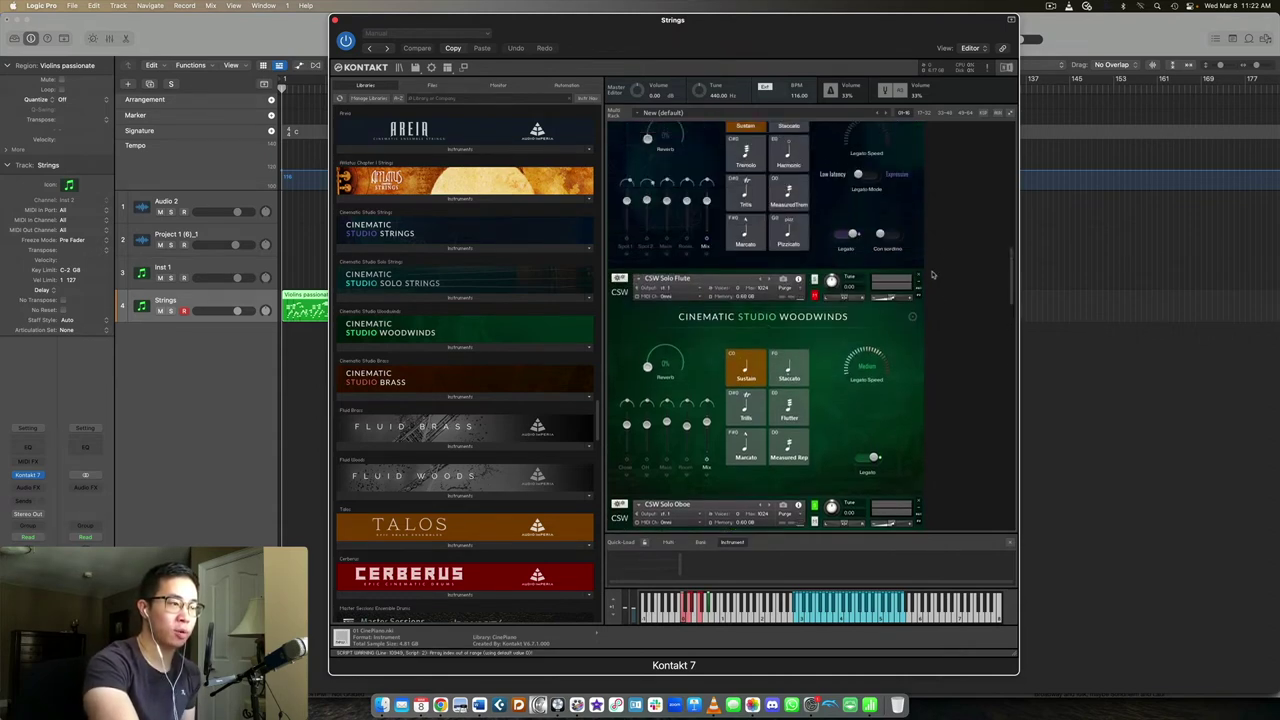
scroll(932, 274, up, 3)
scroll(932, 274, down, 4)
scroll(932, 275, down, 3)
scroll(932, 275, down, 10)
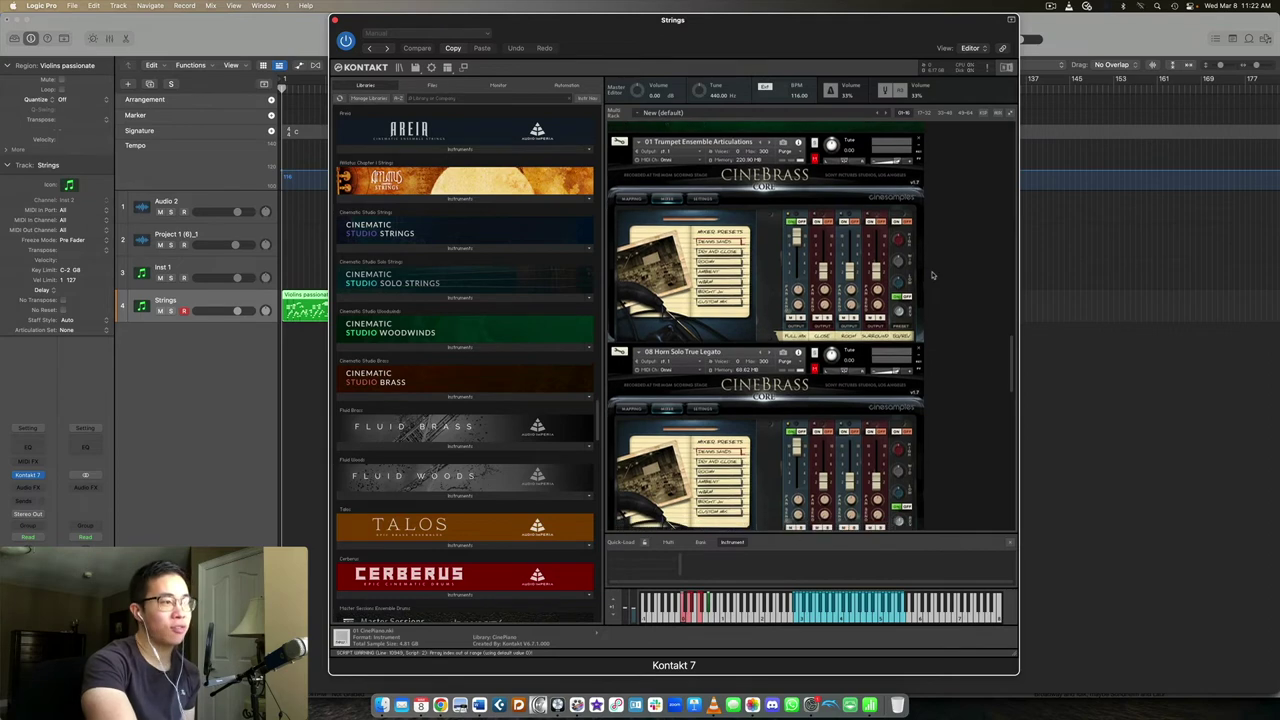
scroll(500, 308, down, 5)
Find the CineBrass libraries in the library list and look over the CineBrass CORE and CineBrass PRO instrument lists
scroll(503, 304, down, 15)
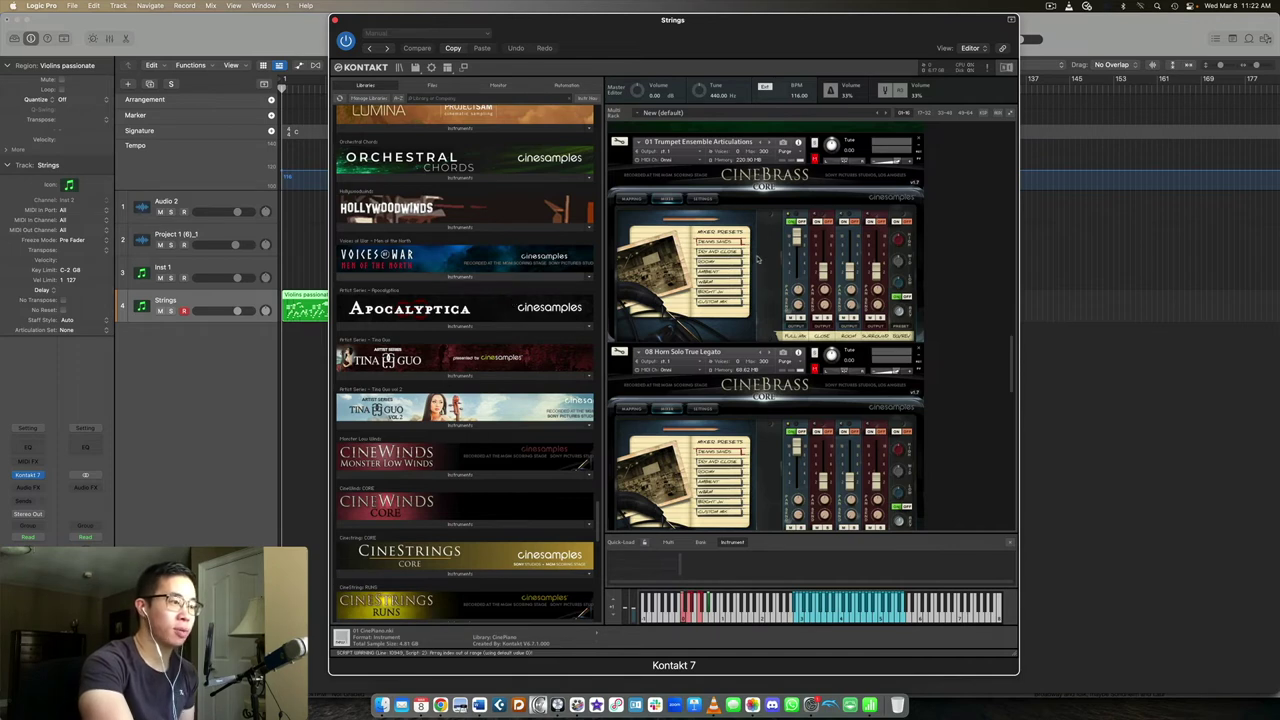
scroll(757, 260, down, 1)
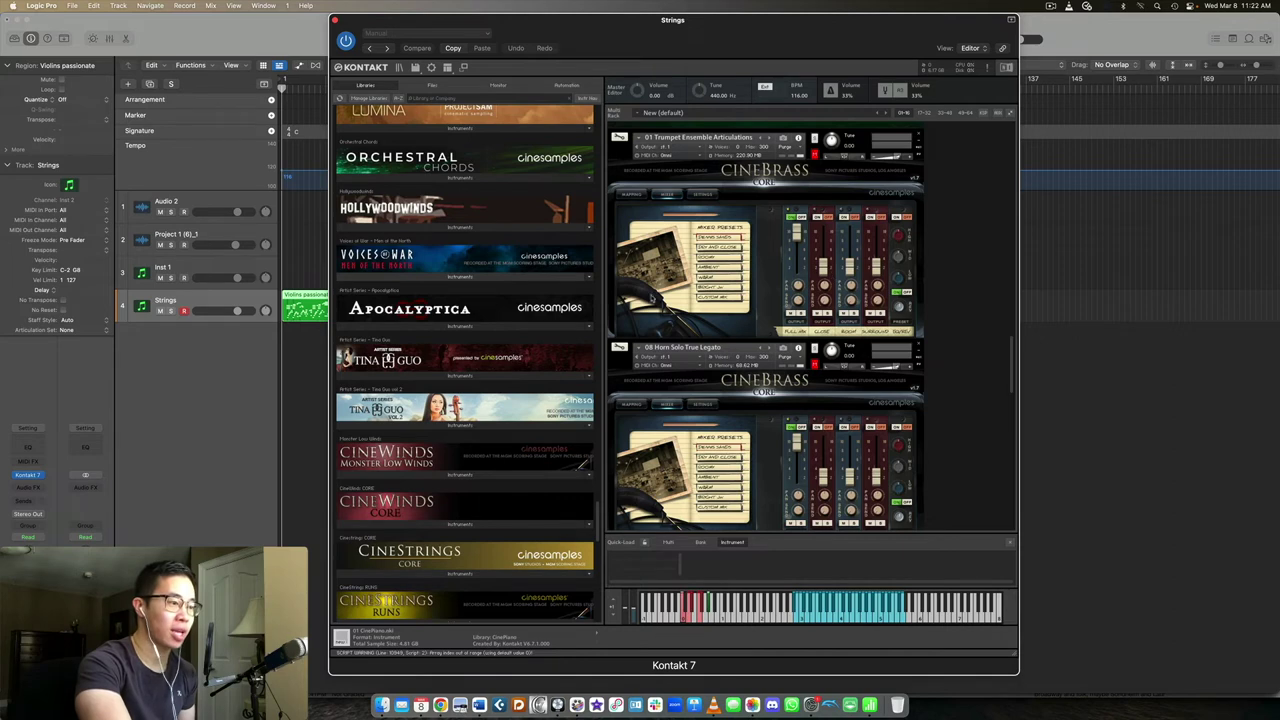
scroll(536, 277, down, 10)
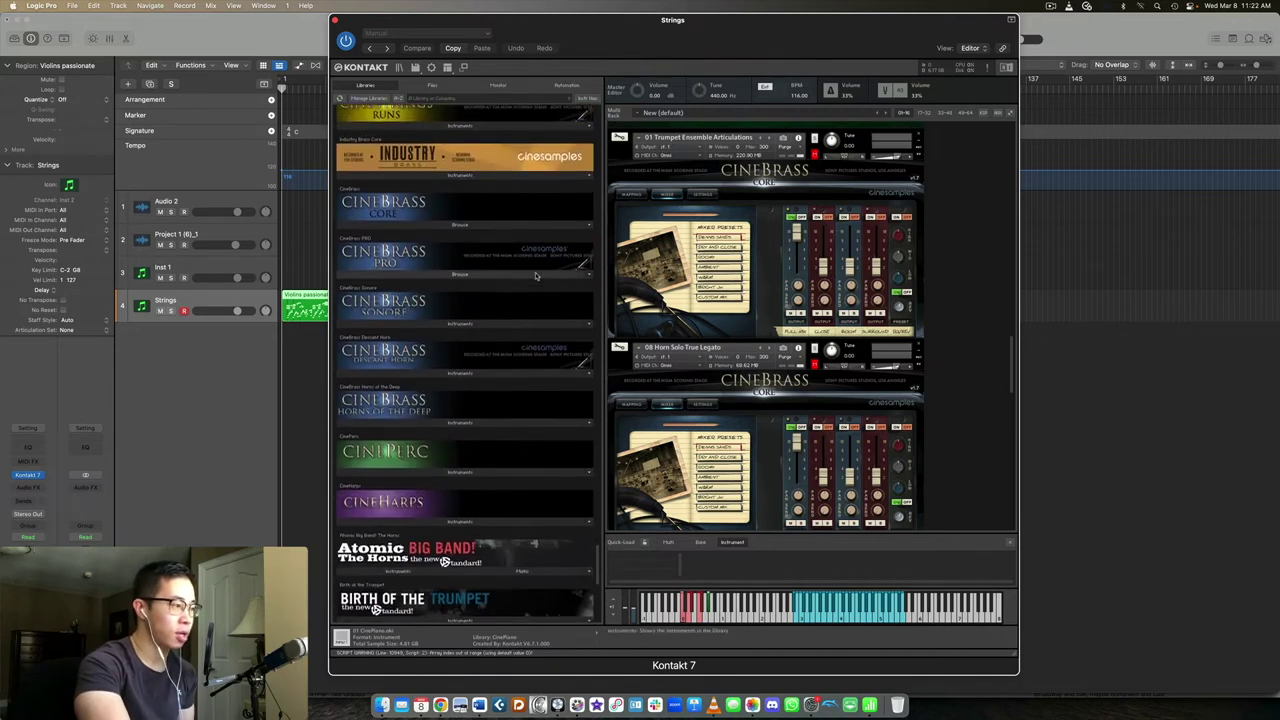
click(418, 327)
click(418, 327)
click(430, 228)
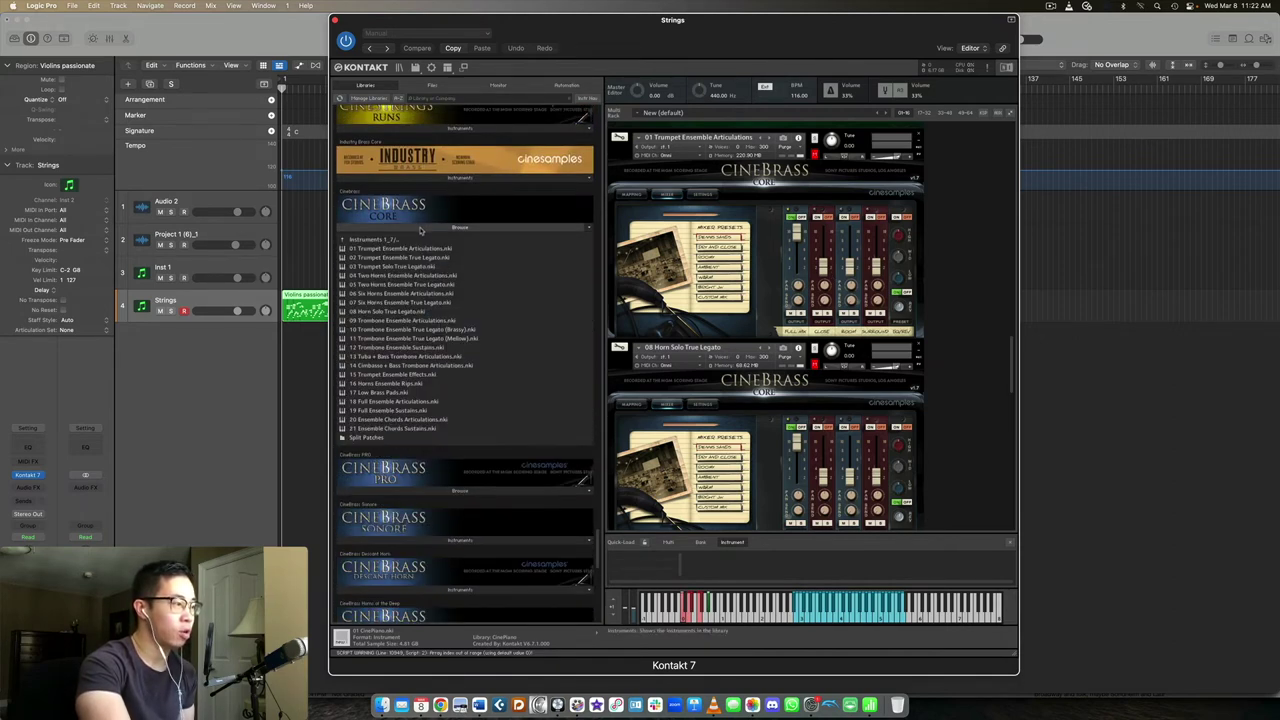
click(455, 490)
scroll(452, 480, down, 3)
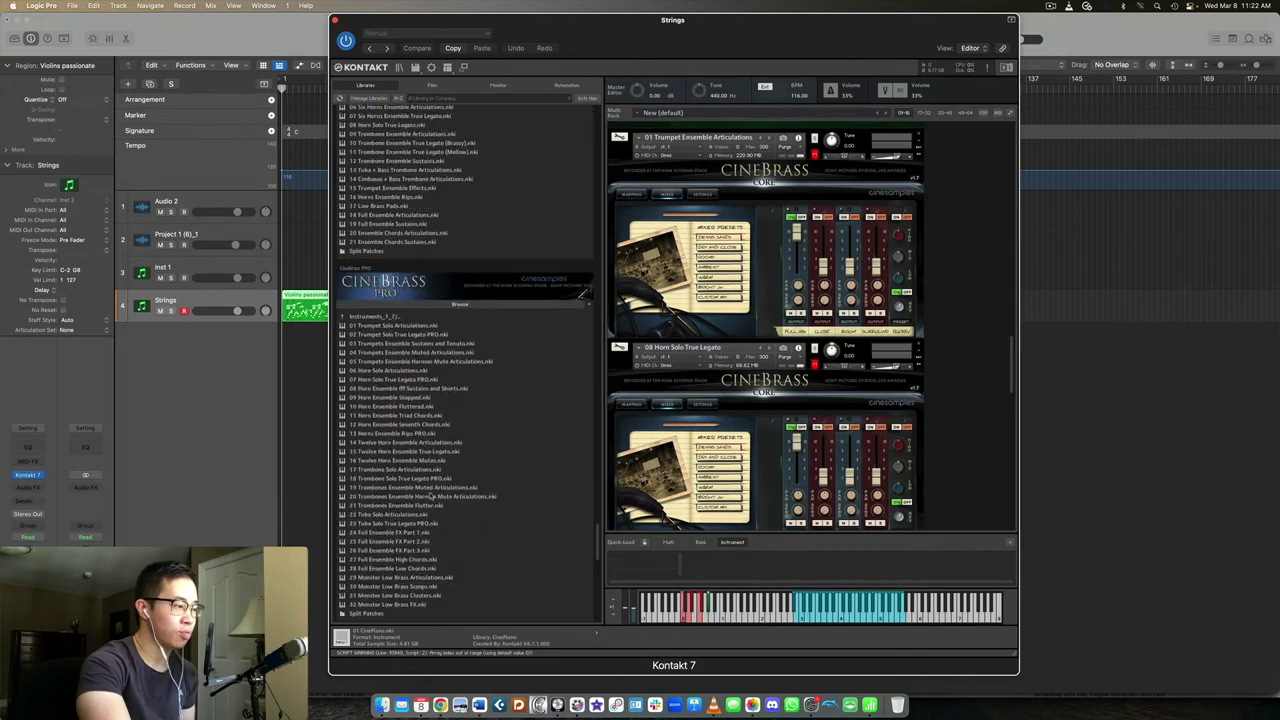
click(446, 307)
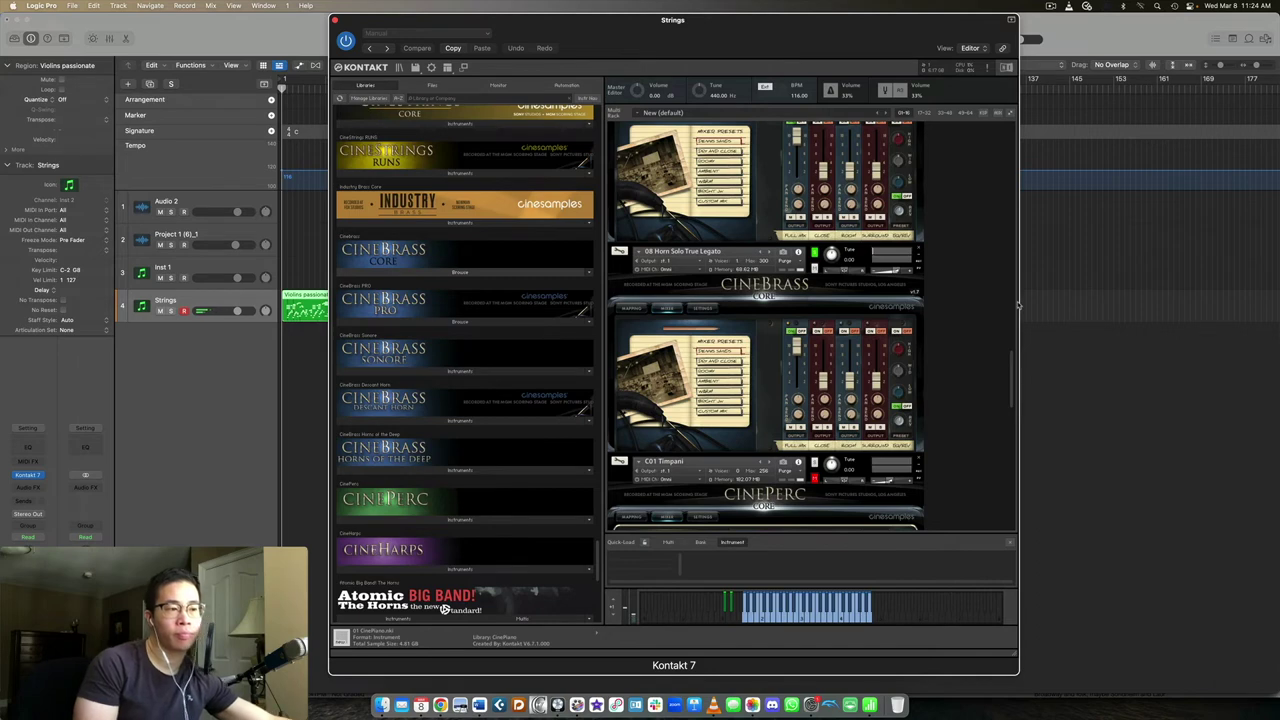
Compare the CineBrass trumpet and horn instruments with the CSW Solo Flute and Solo Oboe in the rack
scroll(930, 278, up, 3)
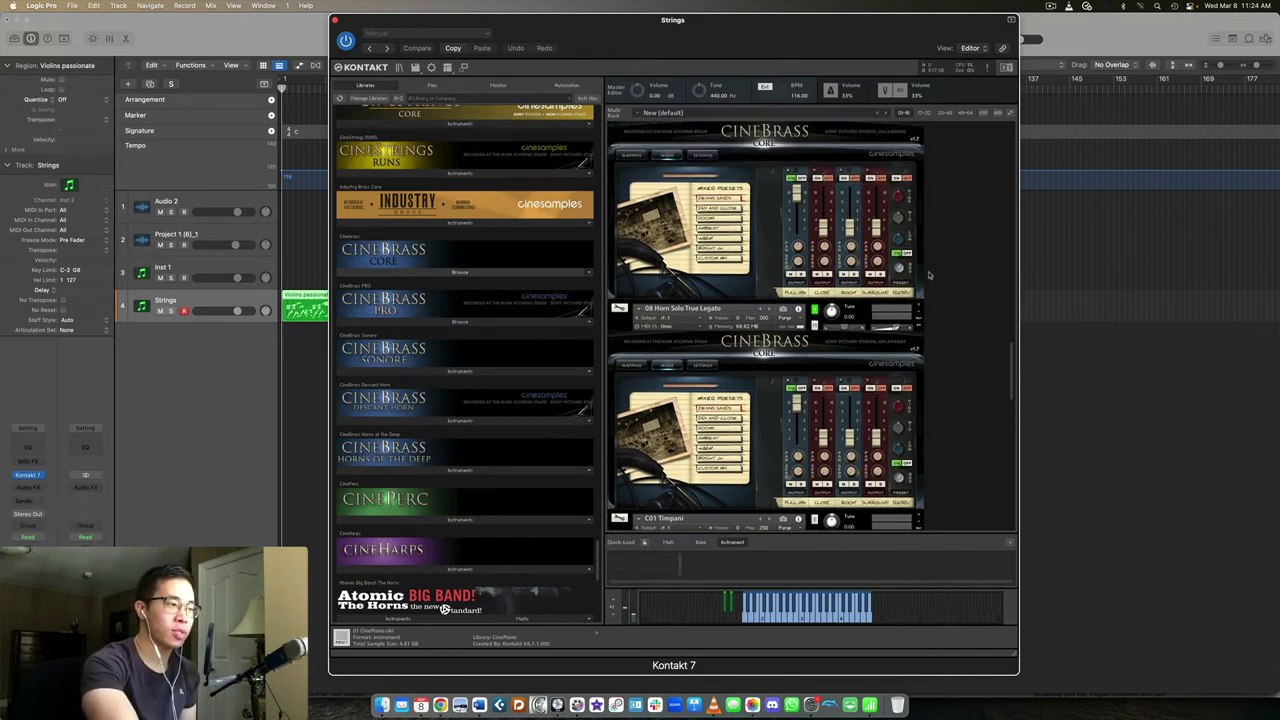
scroll(930, 285, up, 3)
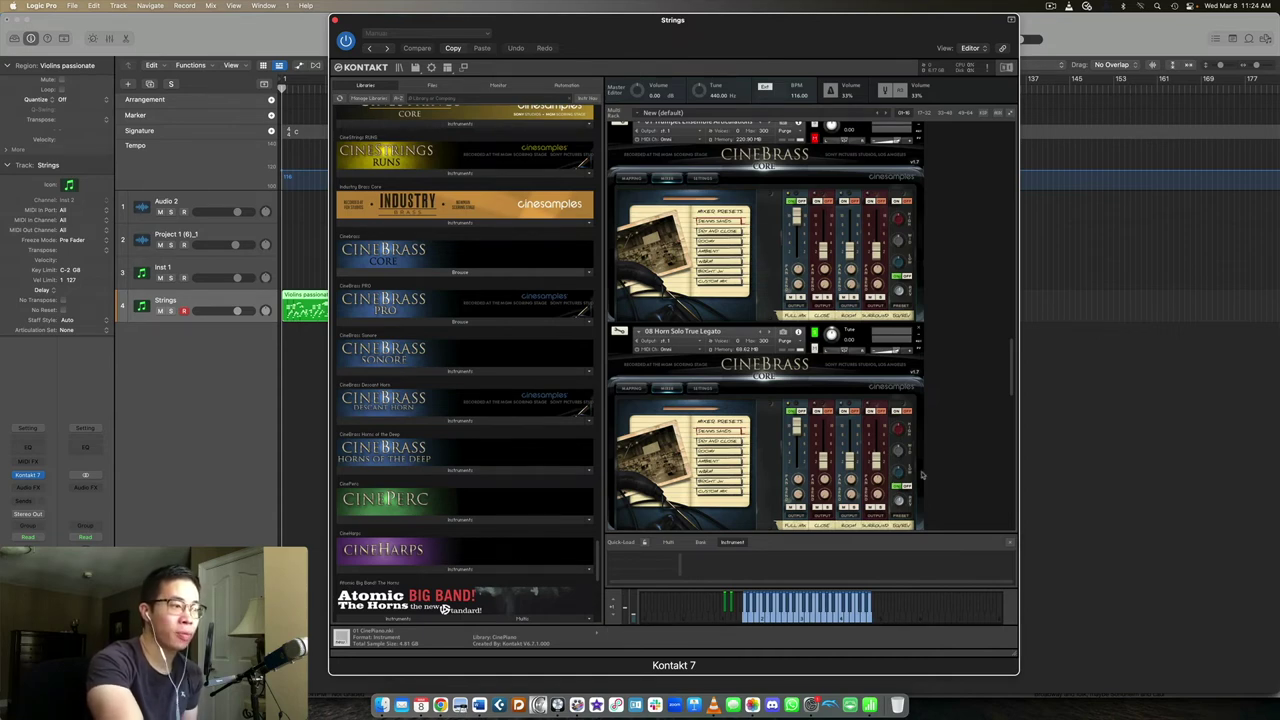
scroll(943, 336, up, 5)
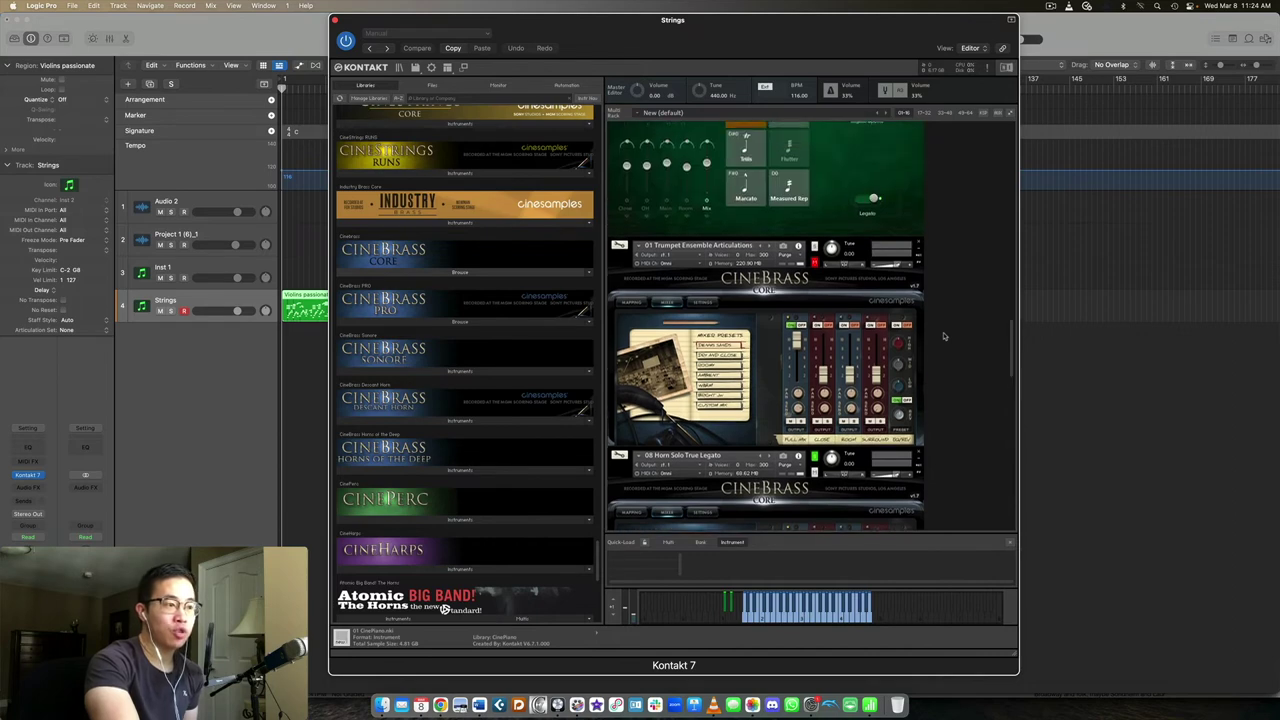
scroll(943, 336, up, 8)
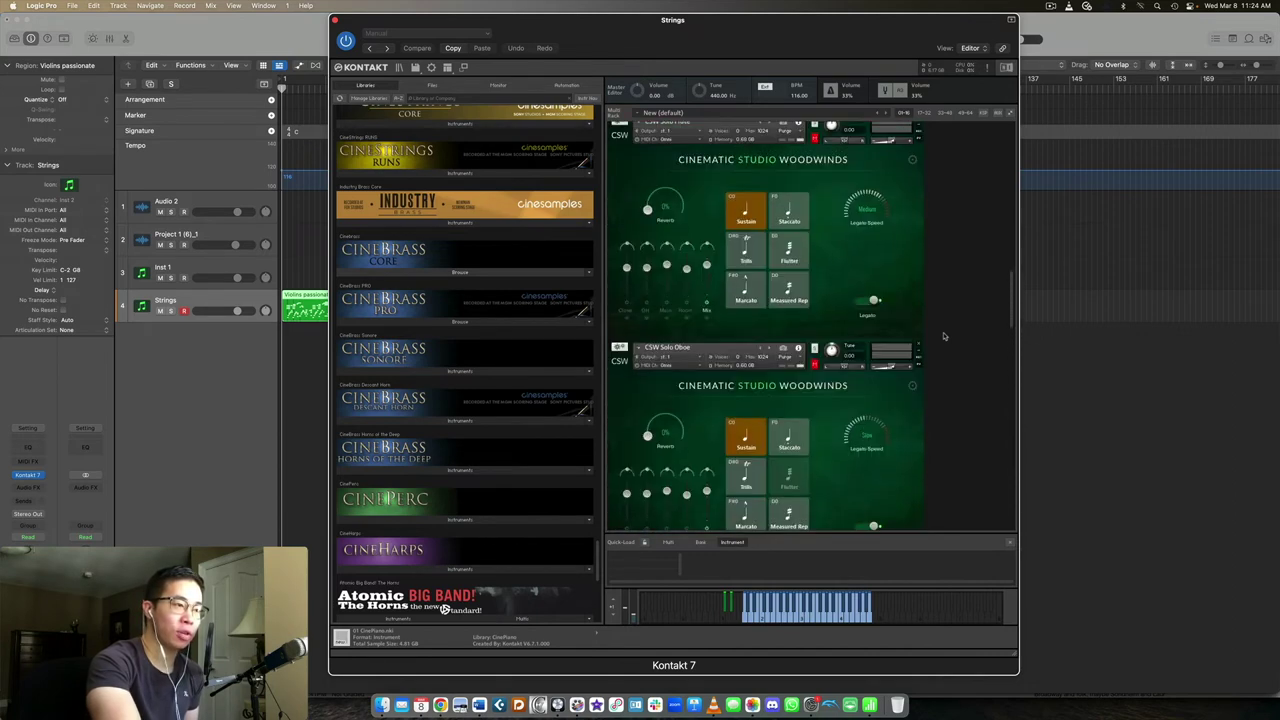
scroll(943, 336, down, 8)
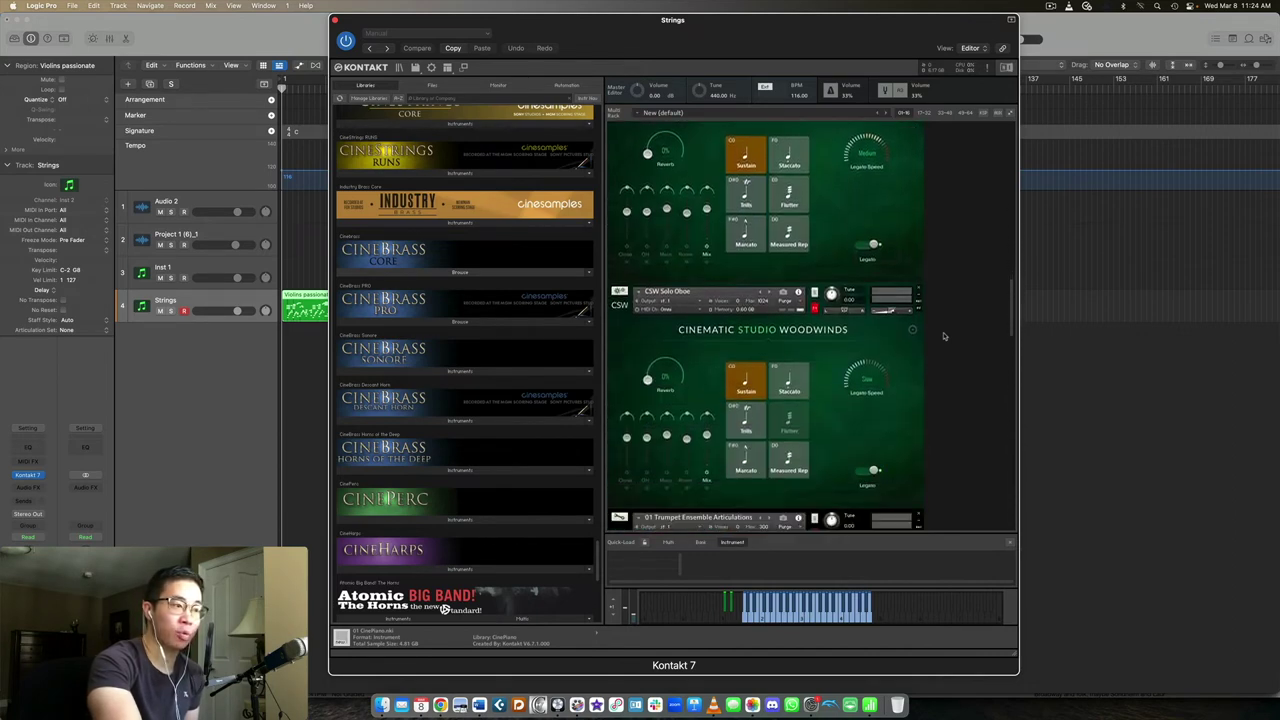
scroll(964, 320, down, 8)
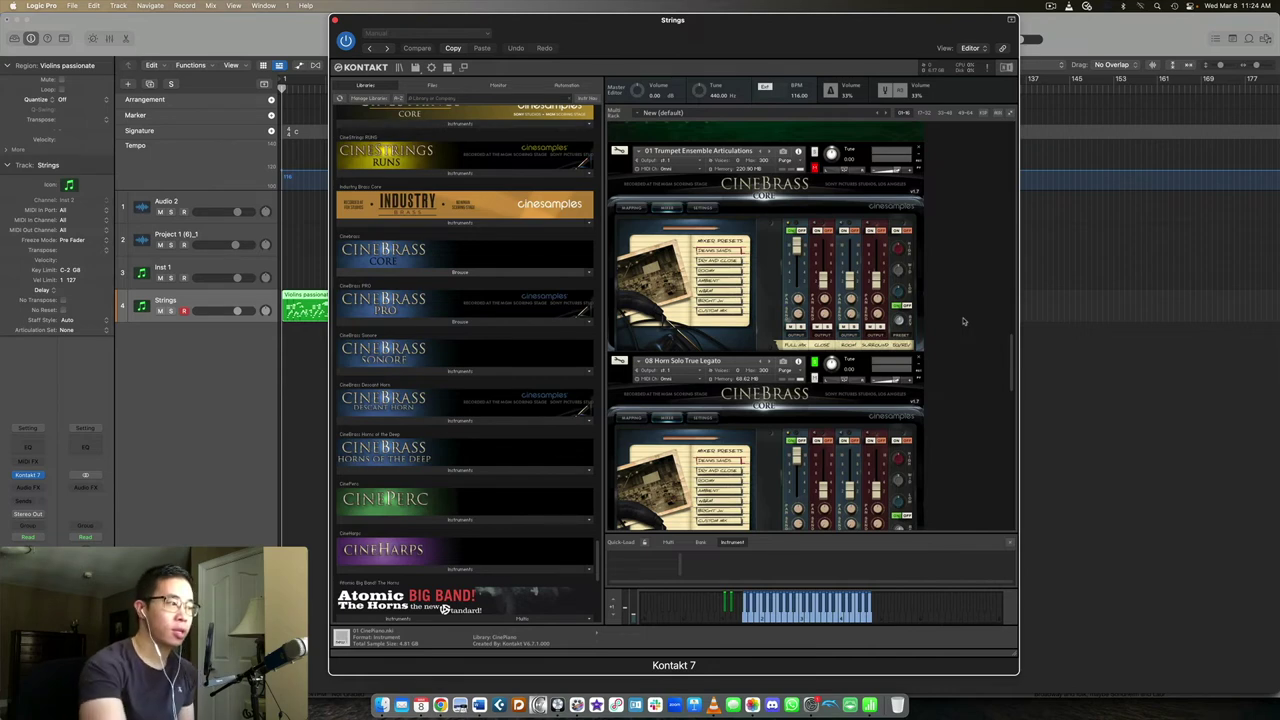
Examine the mixer interfaces of the CineBrass Trumpet Ensemble Articulations and Horn Solo True Legato instruments
scroll(954, 297, up, 3)
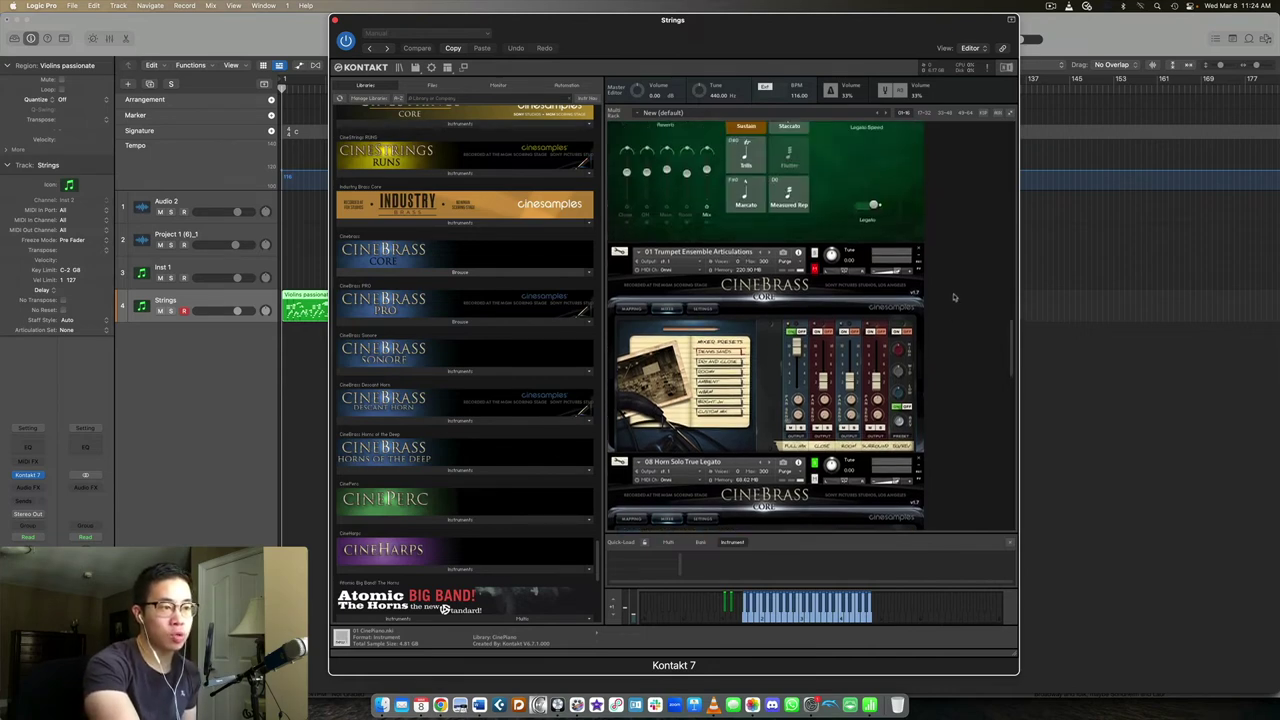
scroll(954, 243, down, 2)
scroll(954, 243, down, 4)
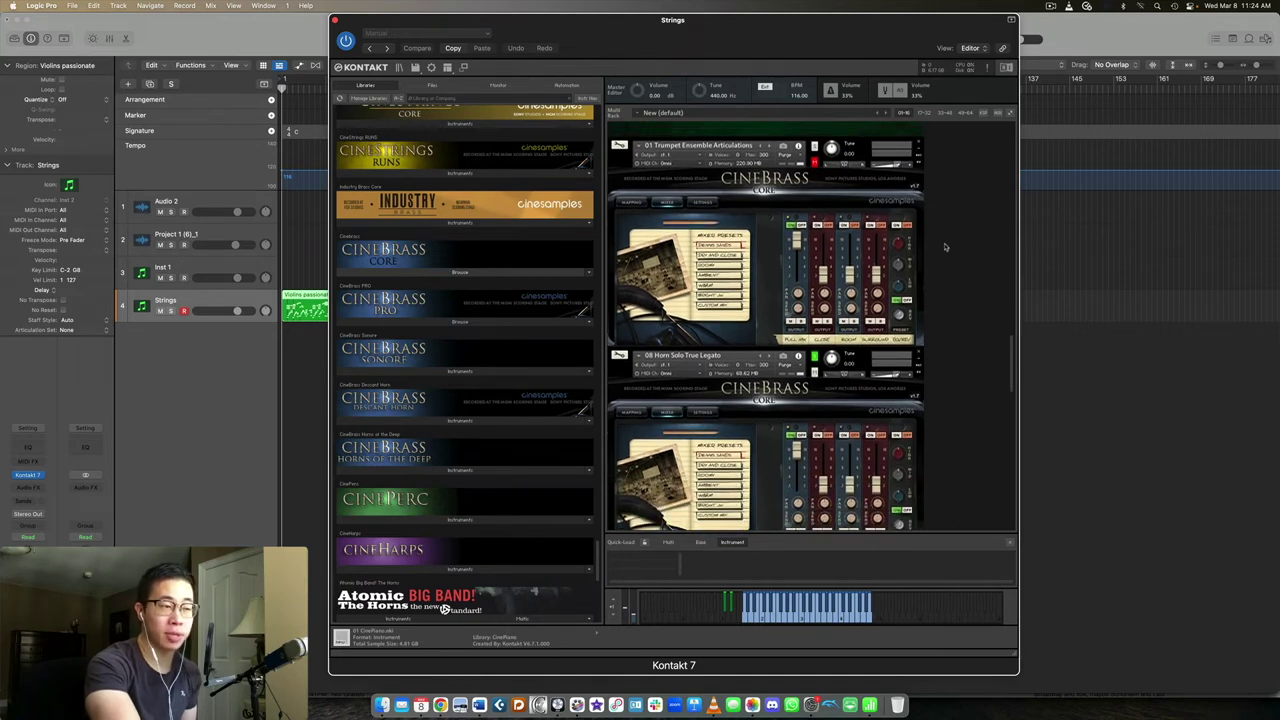
scroll(938, 266, up, 3)
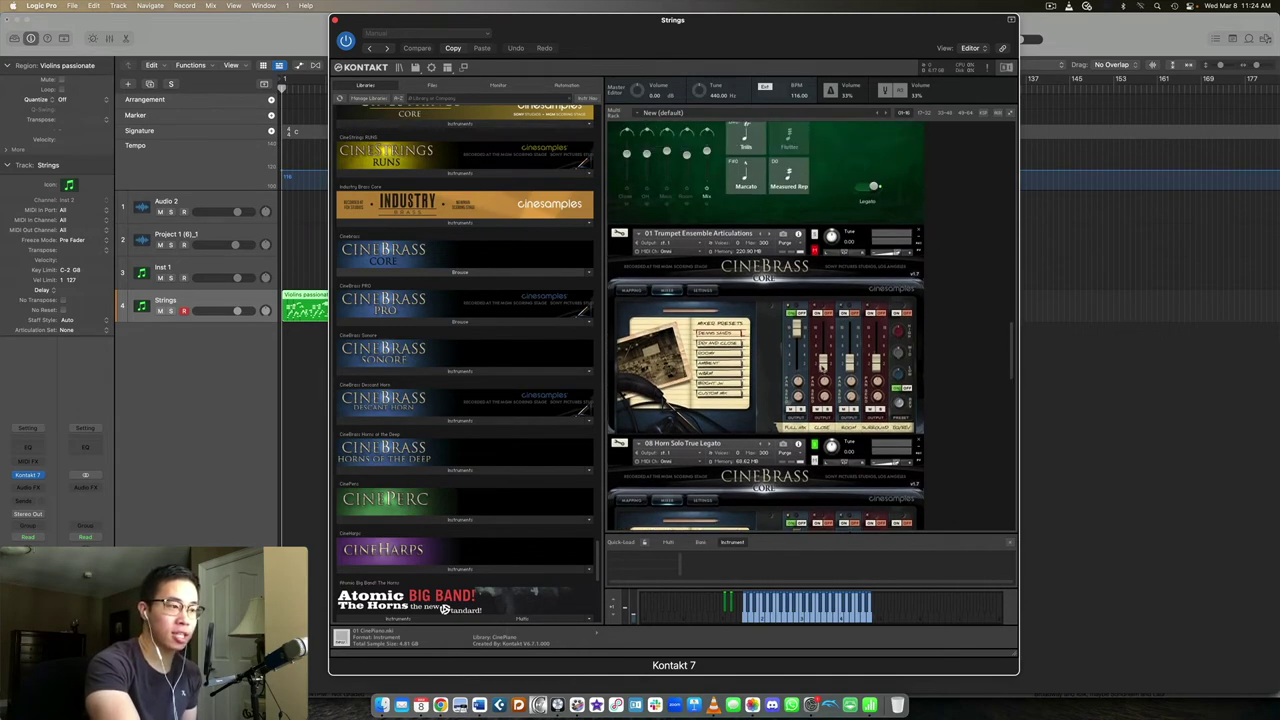
scroll(938, 266, down, 2)
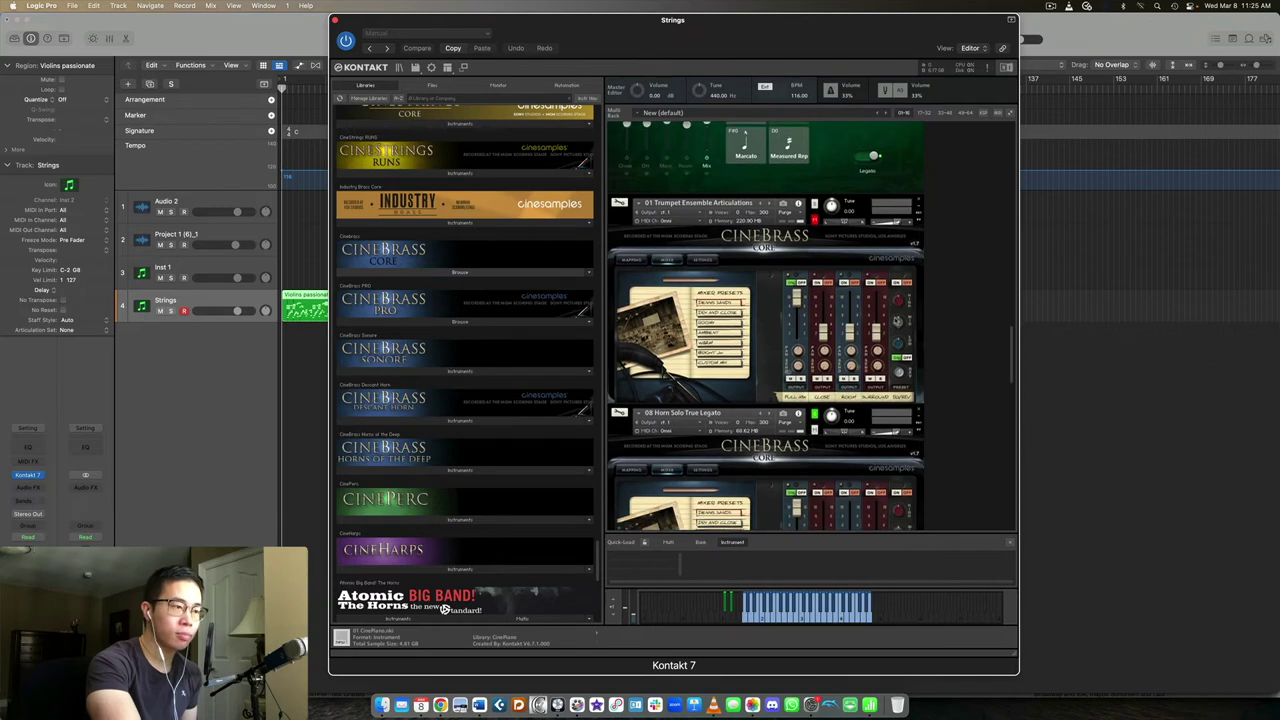
scroll(764, 199, down, 1)
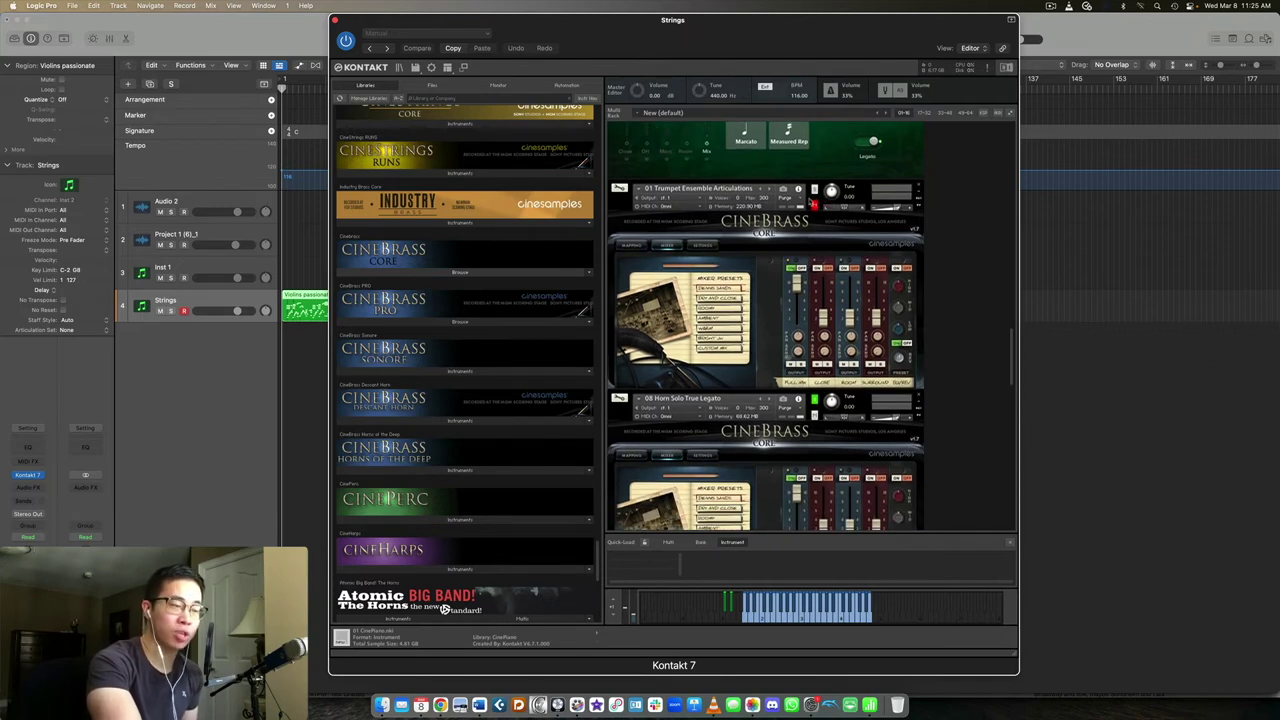
scroll(960, 332, down, 3)
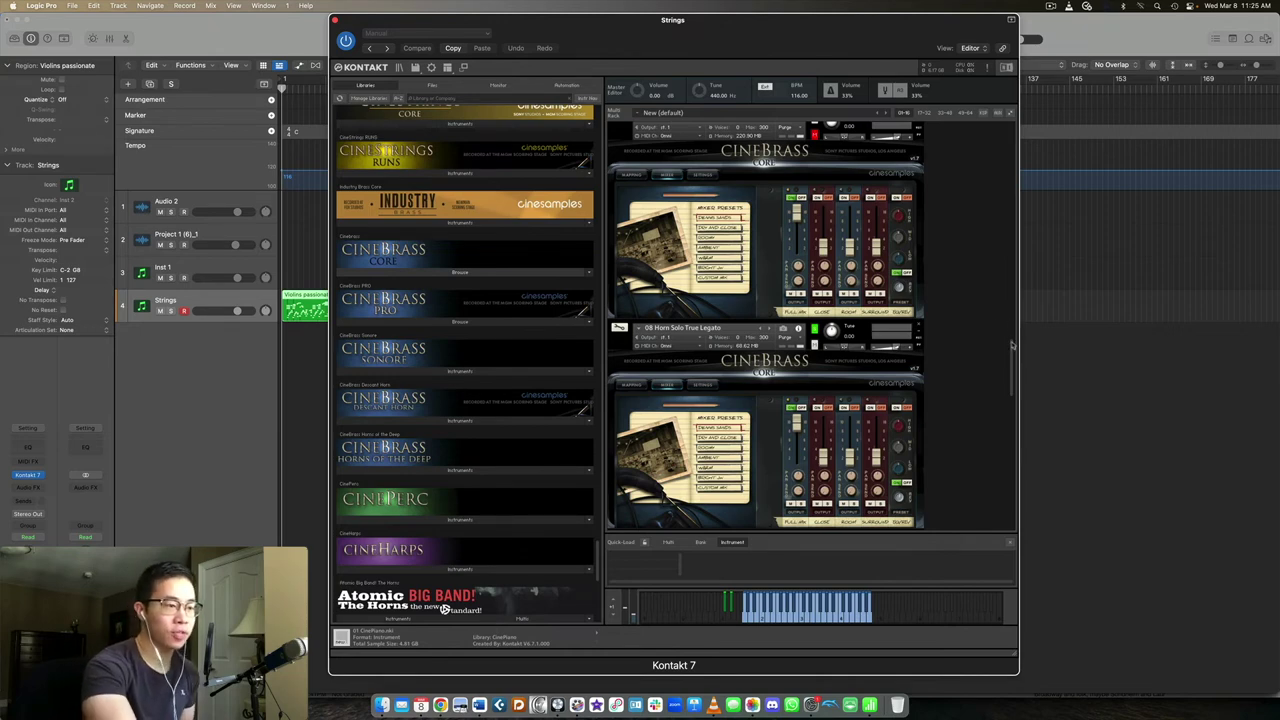
scroll(787, 289, up, 3)
scroll(787, 289, up, 2)
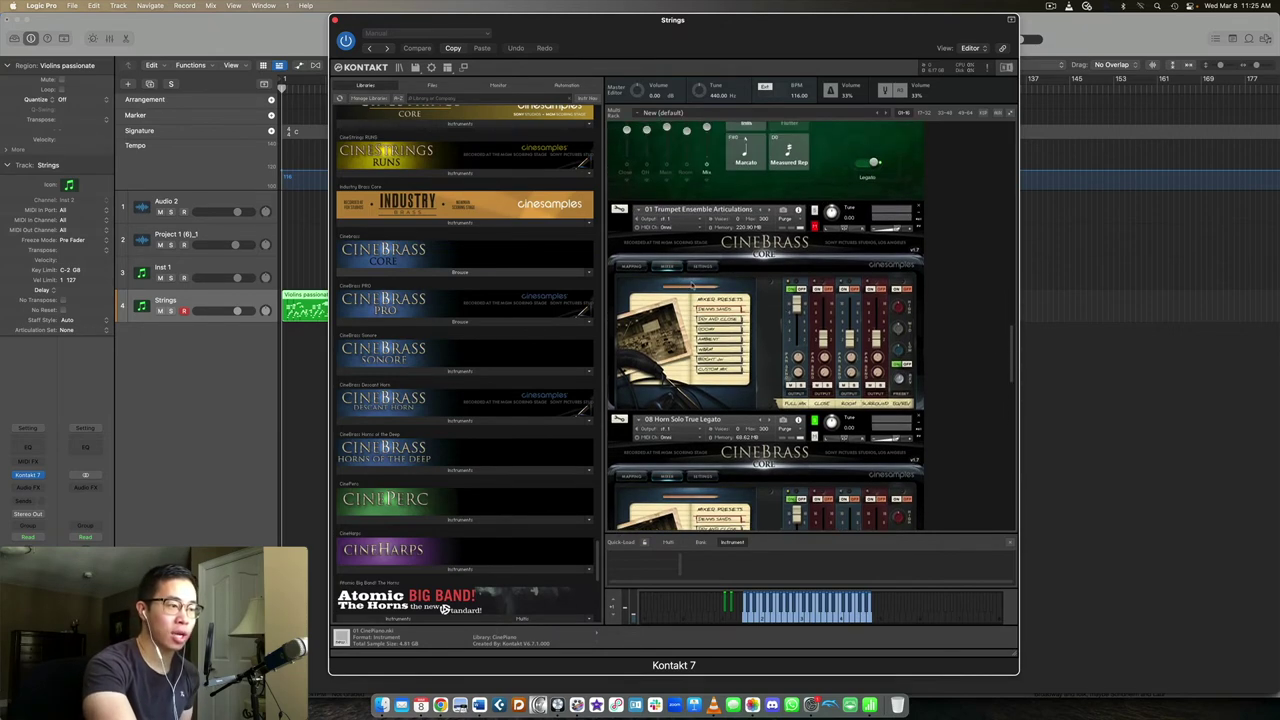
Solo the CinePerc C01 Timpani instrument in the rack and audition it
scroll(957, 265, down, 15)
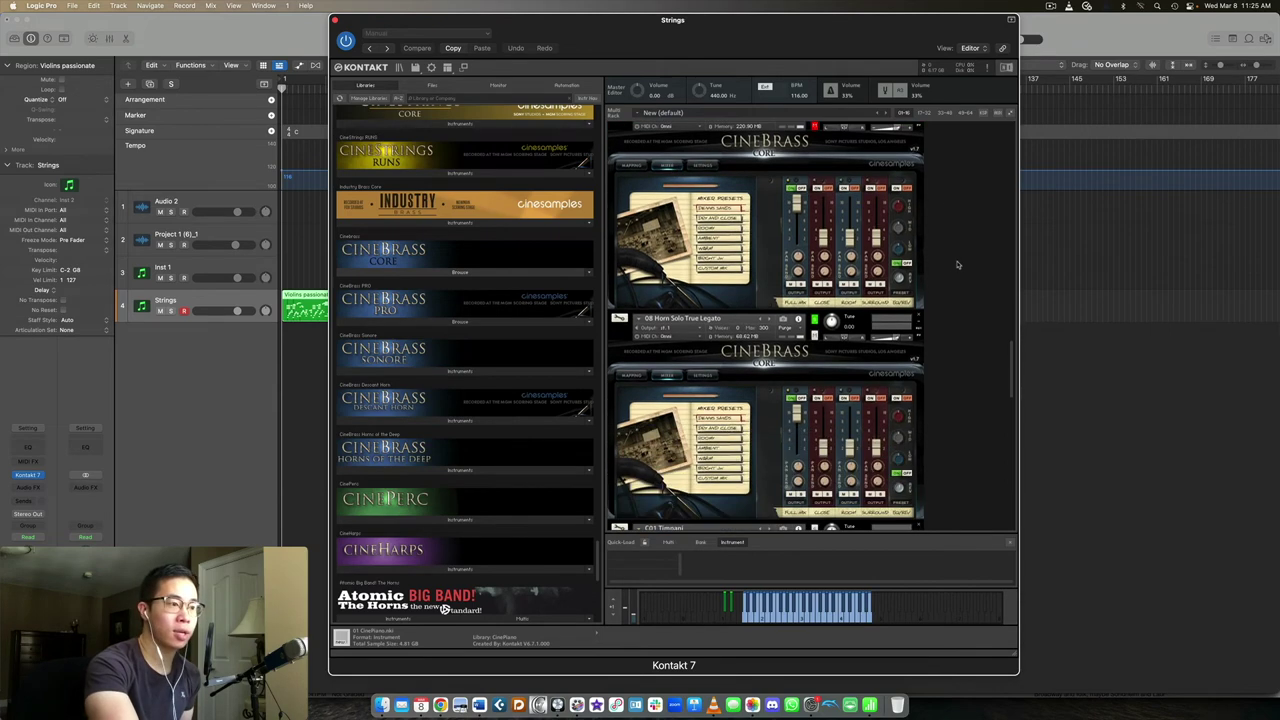
scroll(957, 265, up, 3)
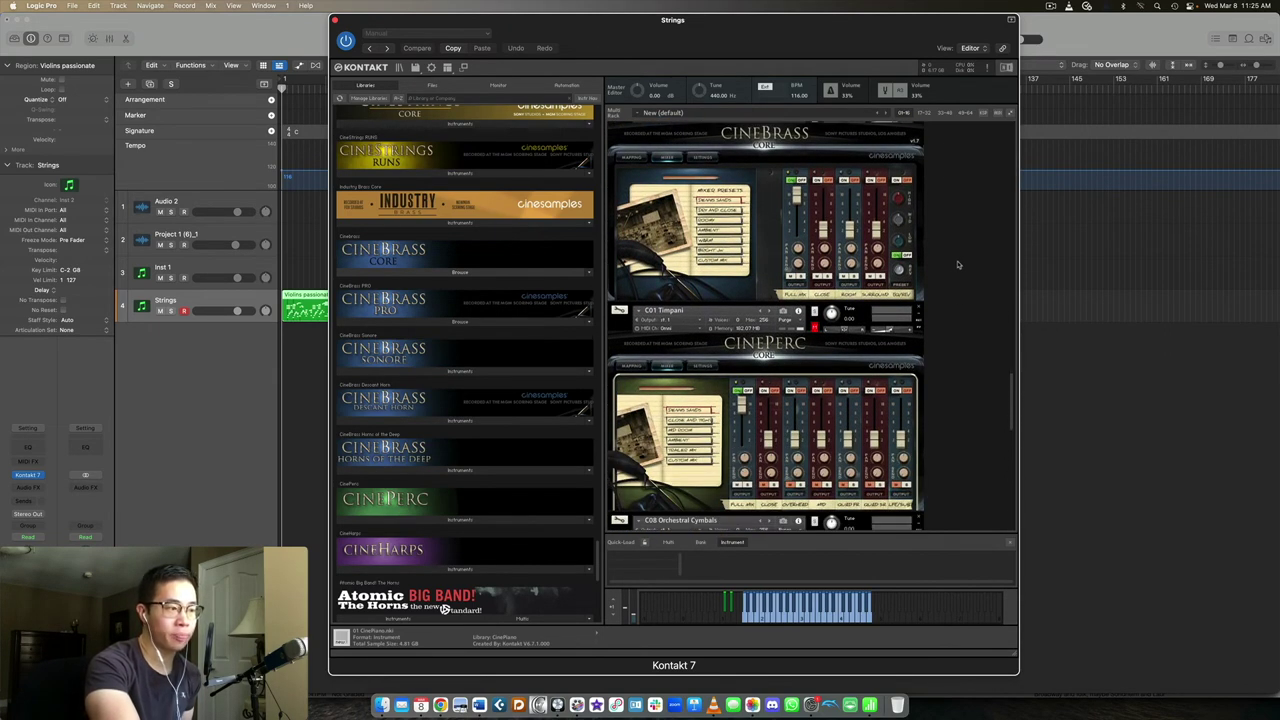
scroll(924, 188, down, 5)
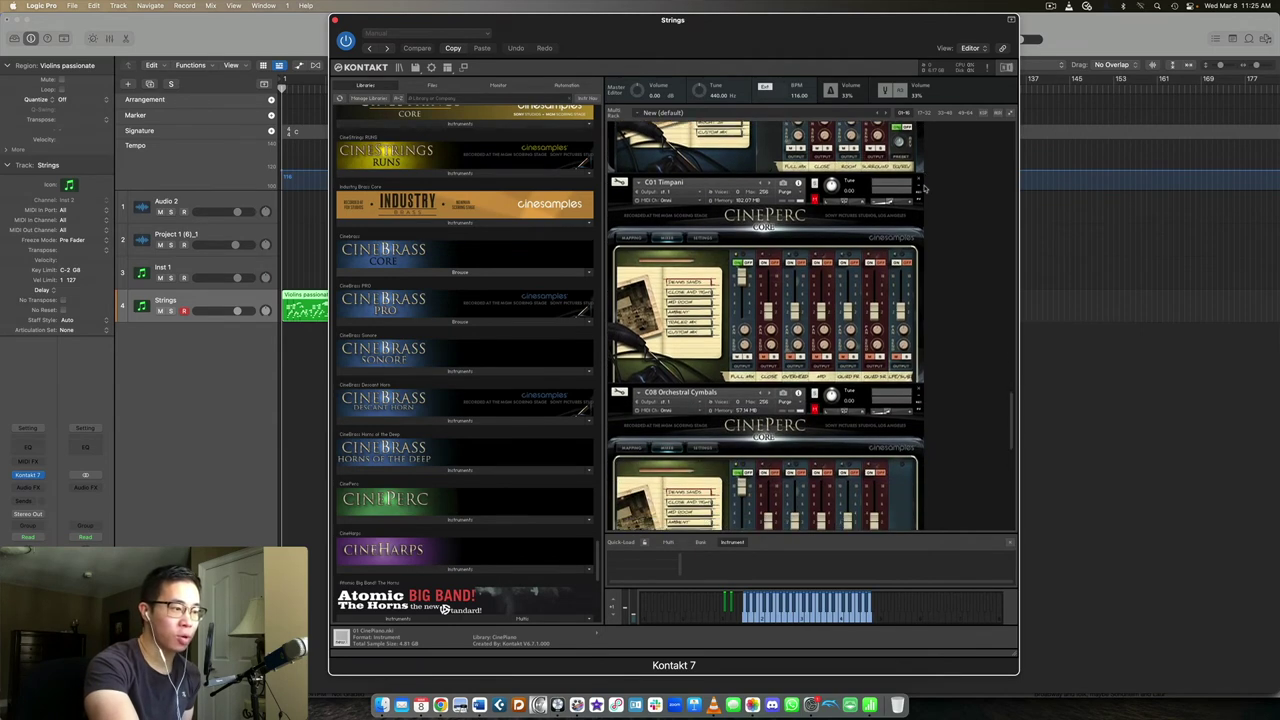
click(810, 170)
click(810, 172)
scroll(930, 206, down, 1)
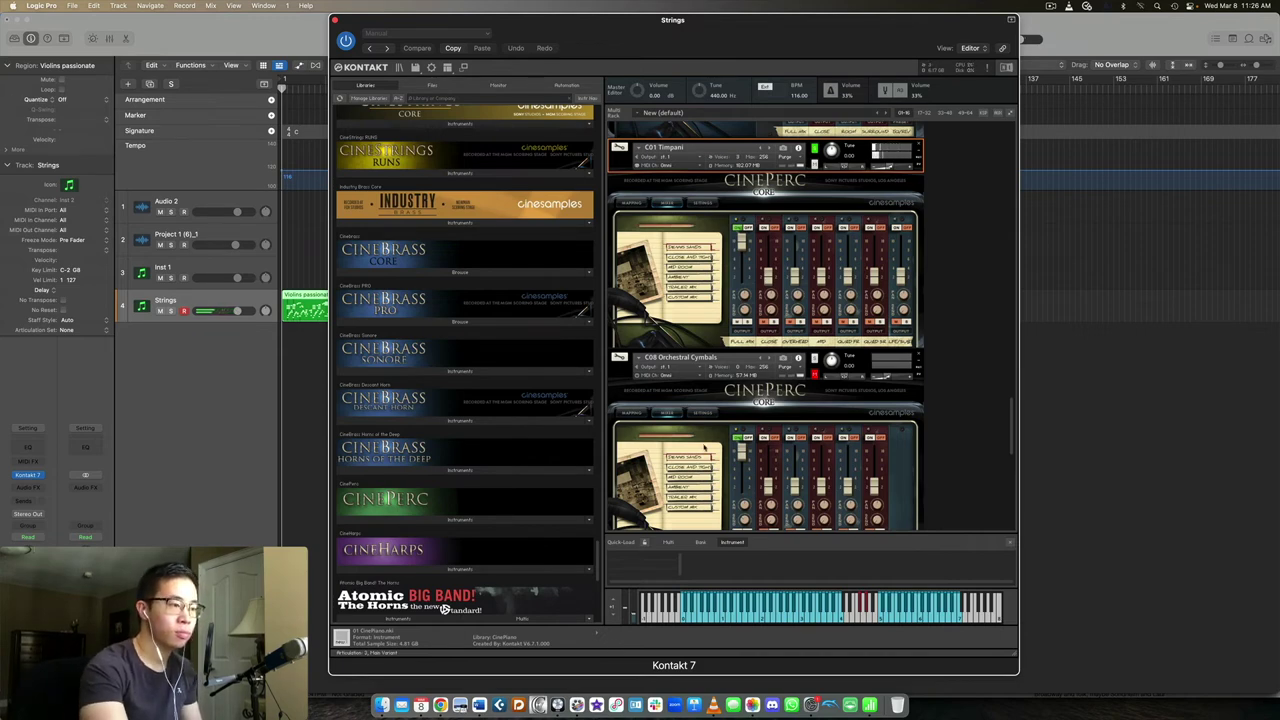
Solo the CinePerc C08 Orchestral Cymbals instrument in the rack and look over both CinePerc instruments
scroll(927, 294, down, 3)
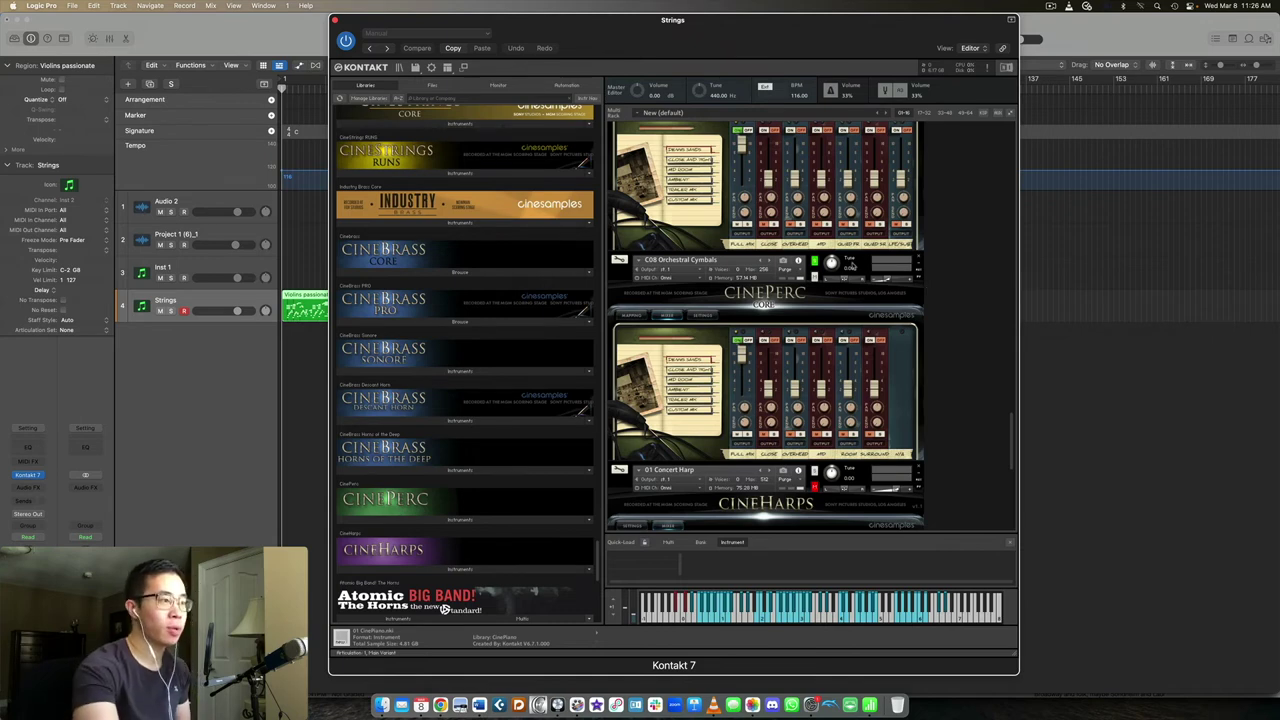
scroll(744, 197, up, 2)
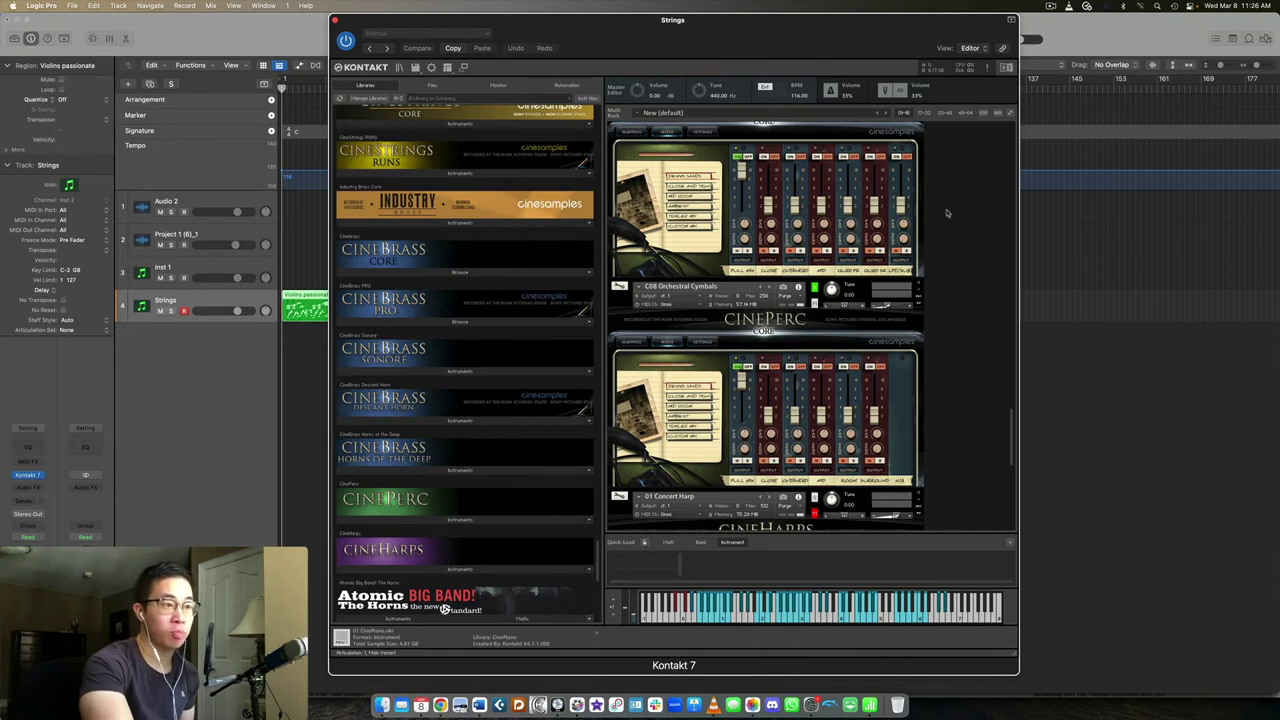
scroll(946, 225, up, 4)
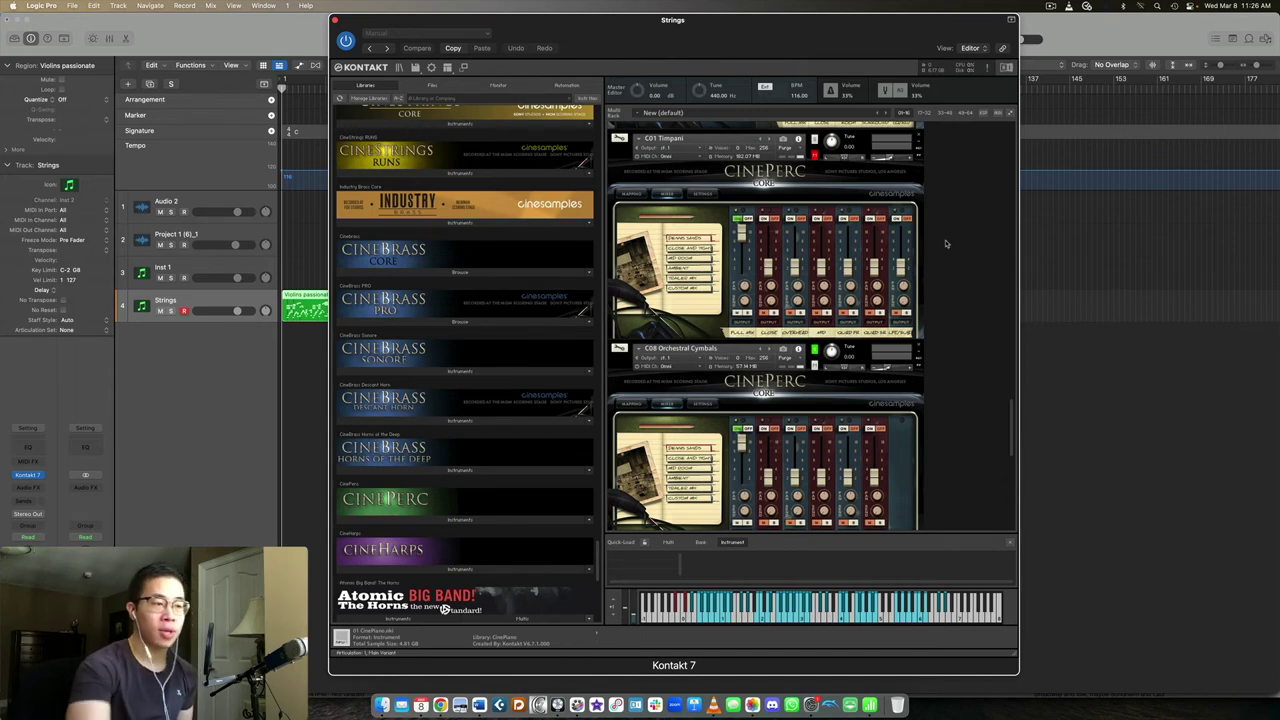
Solo the CineHarps 01 Concert Harp instrument in the rack and audition it
scroll(901, 266, down, 10)
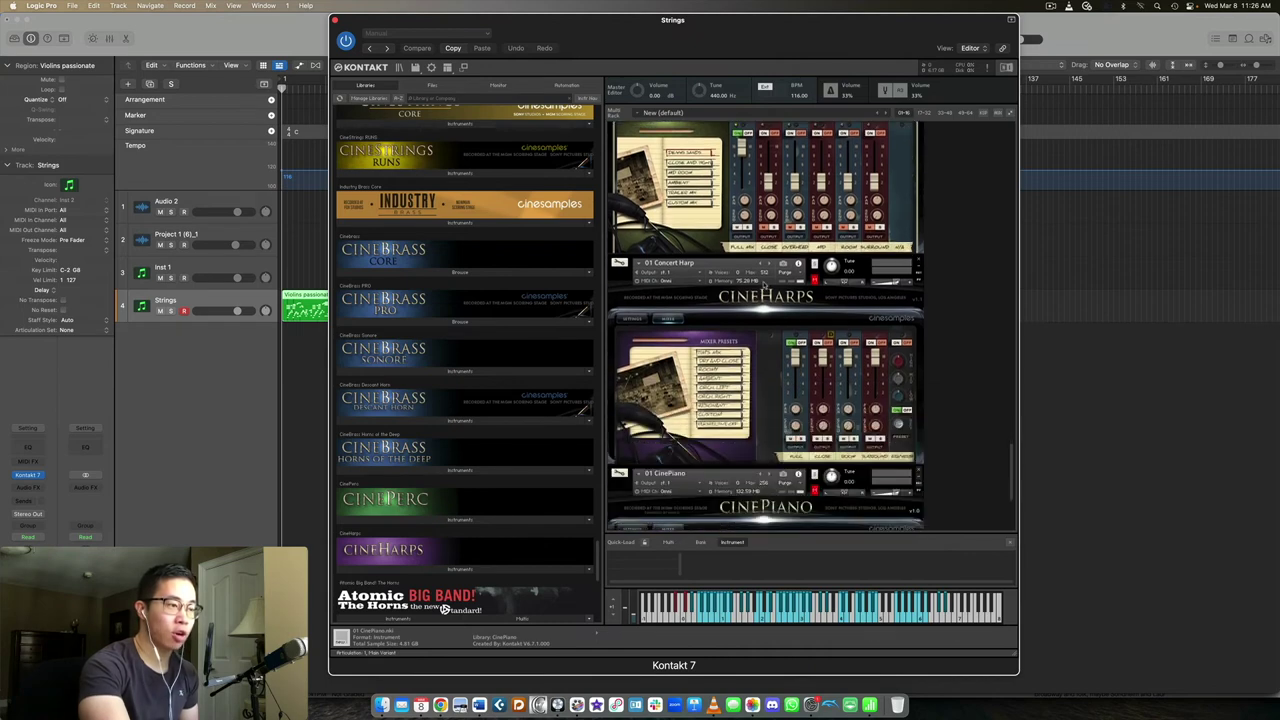
scroll(794, 295, down, 3)
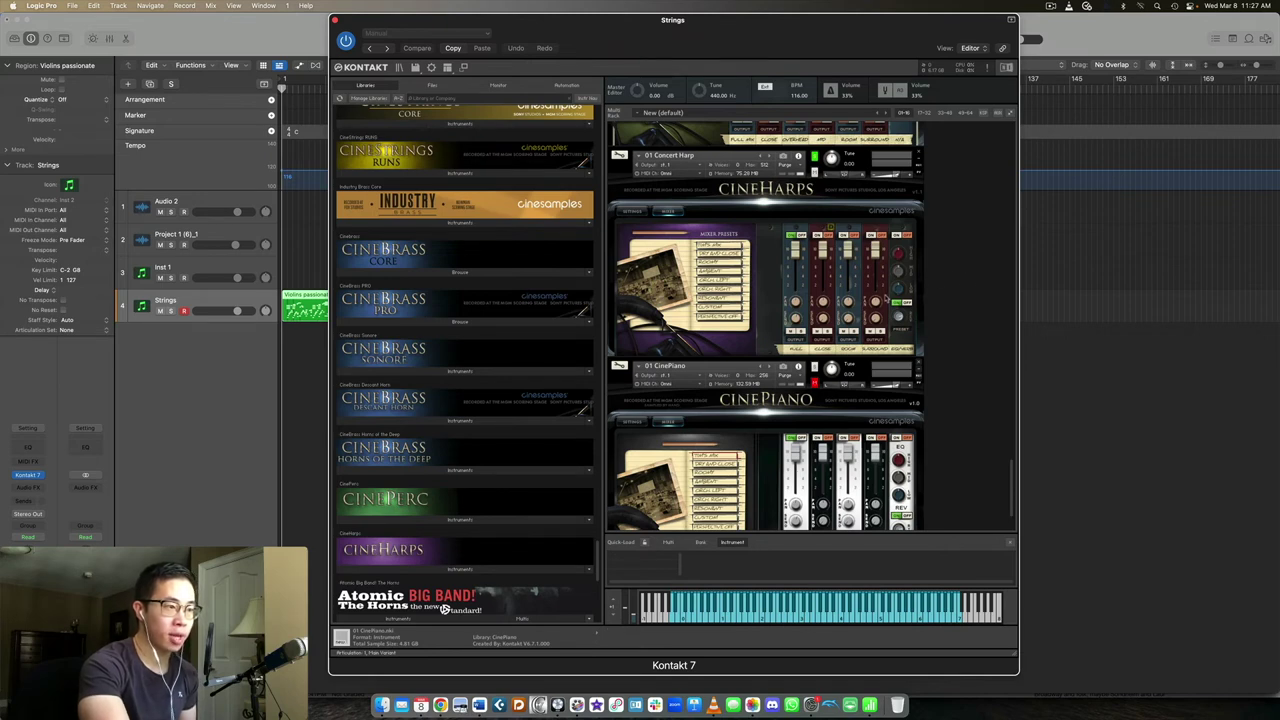
scroll(886, 298, down, 2)
scroll(886, 298, up, 2)
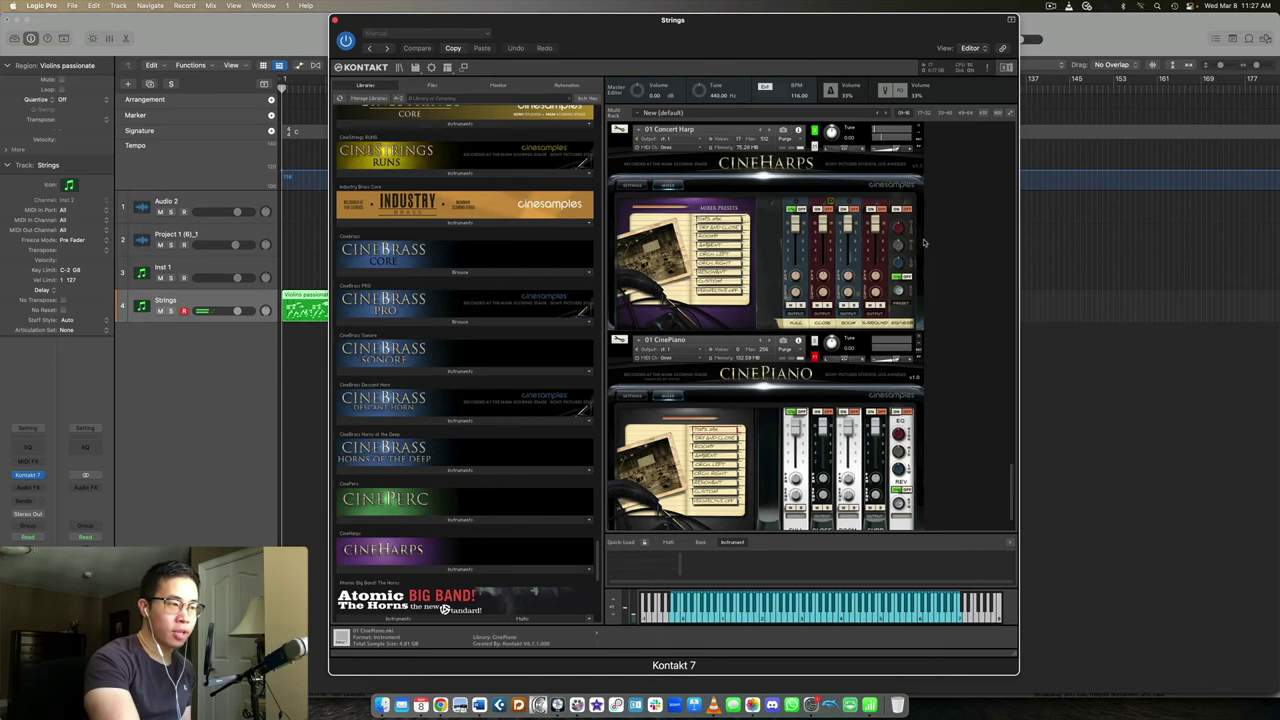
Look over the CineHarps library's instrument list and collapse it
scroll(518, 400, down, 3)
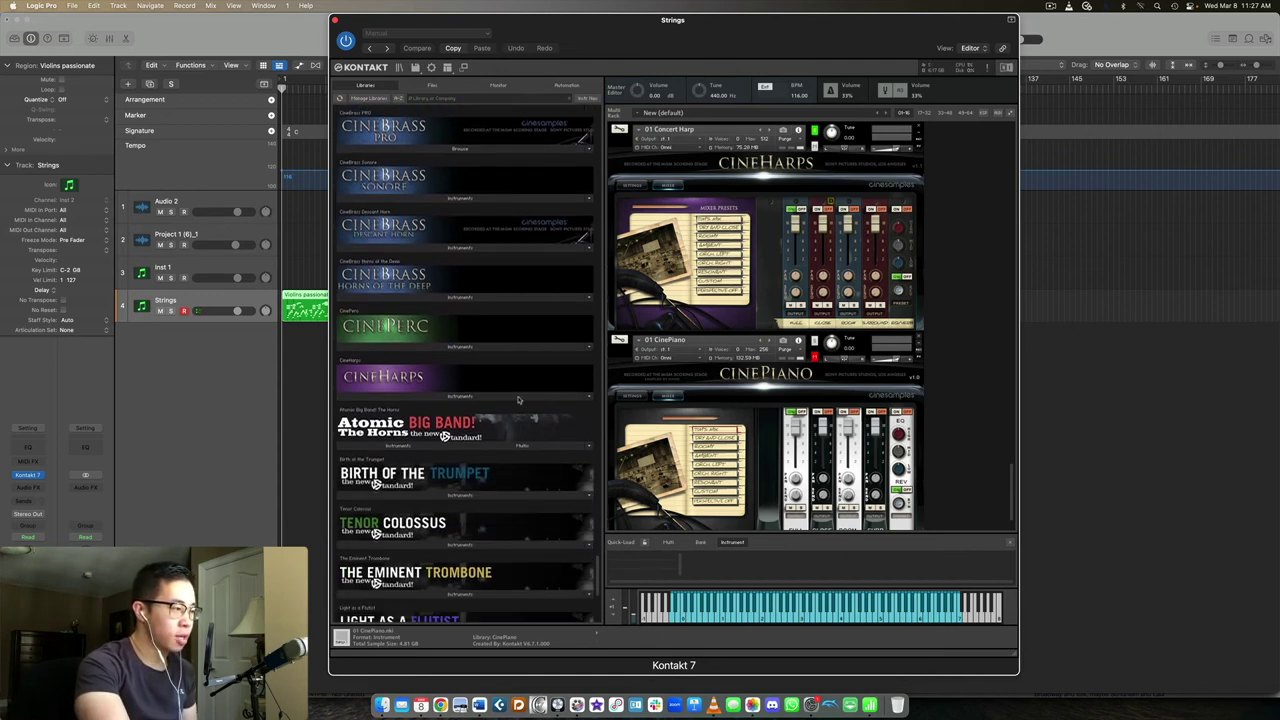
click(424, 397)
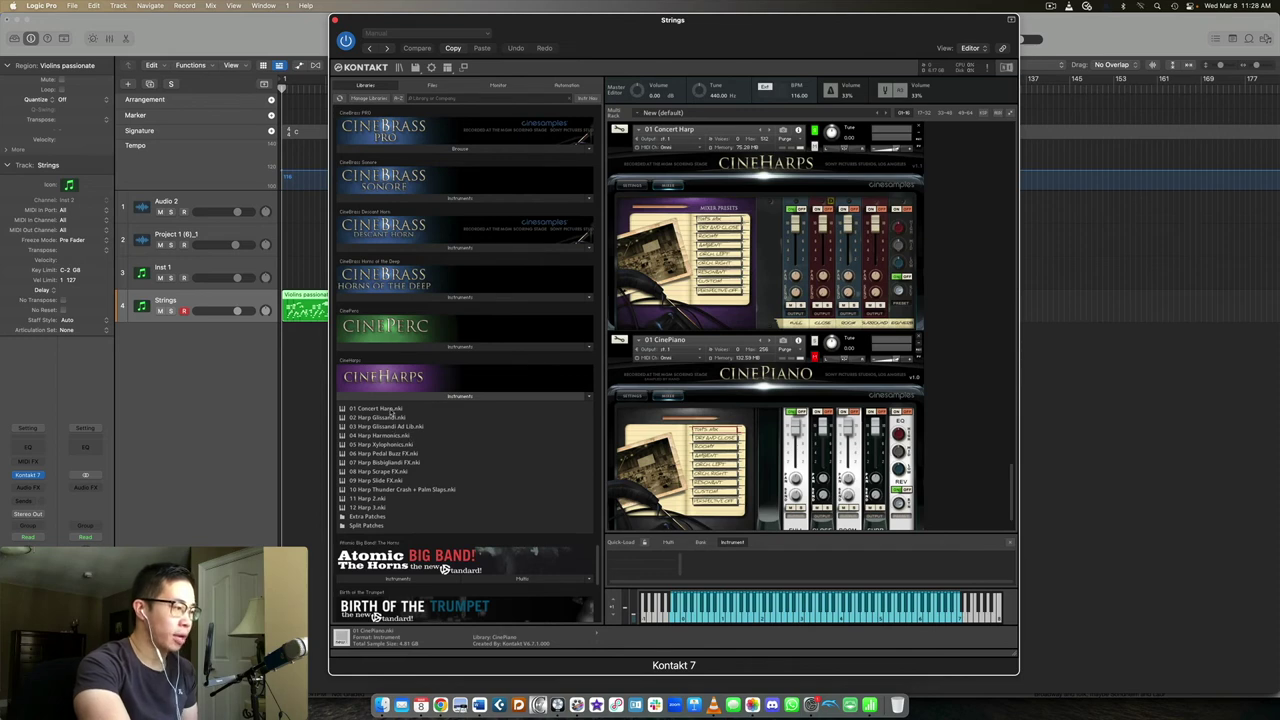
scroll(757, 250, up, 1)
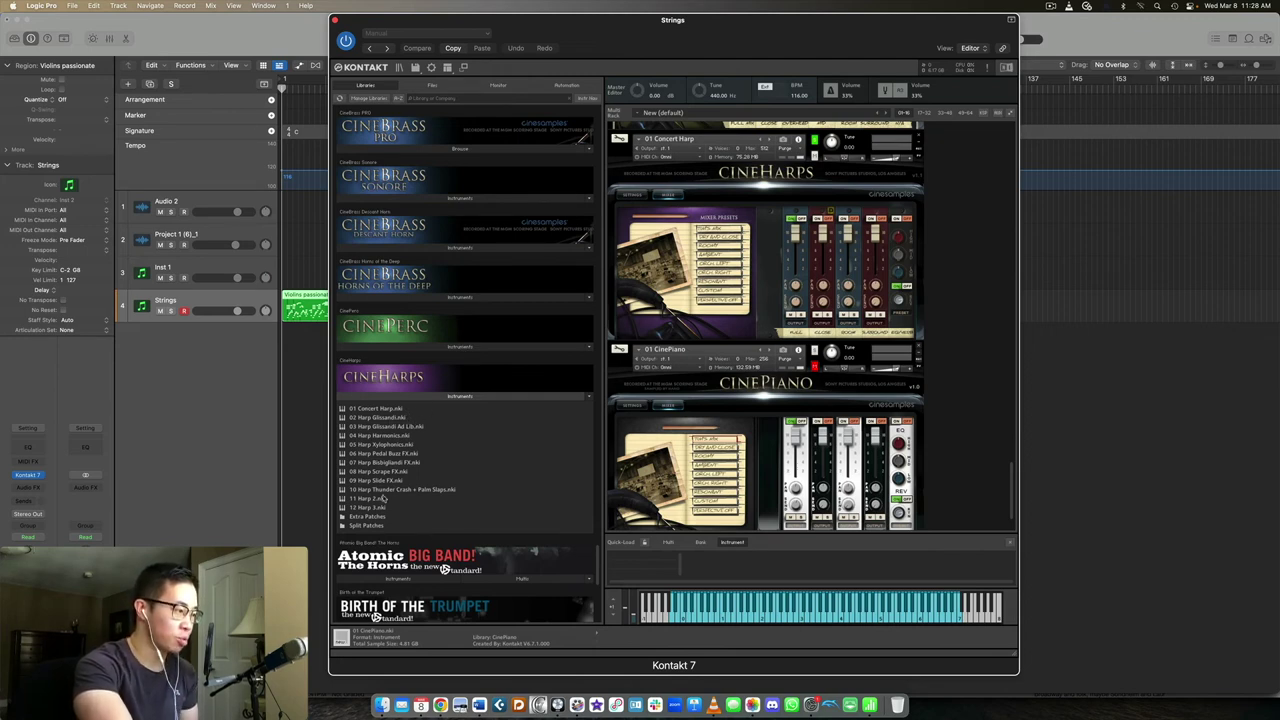
click(463, 403)
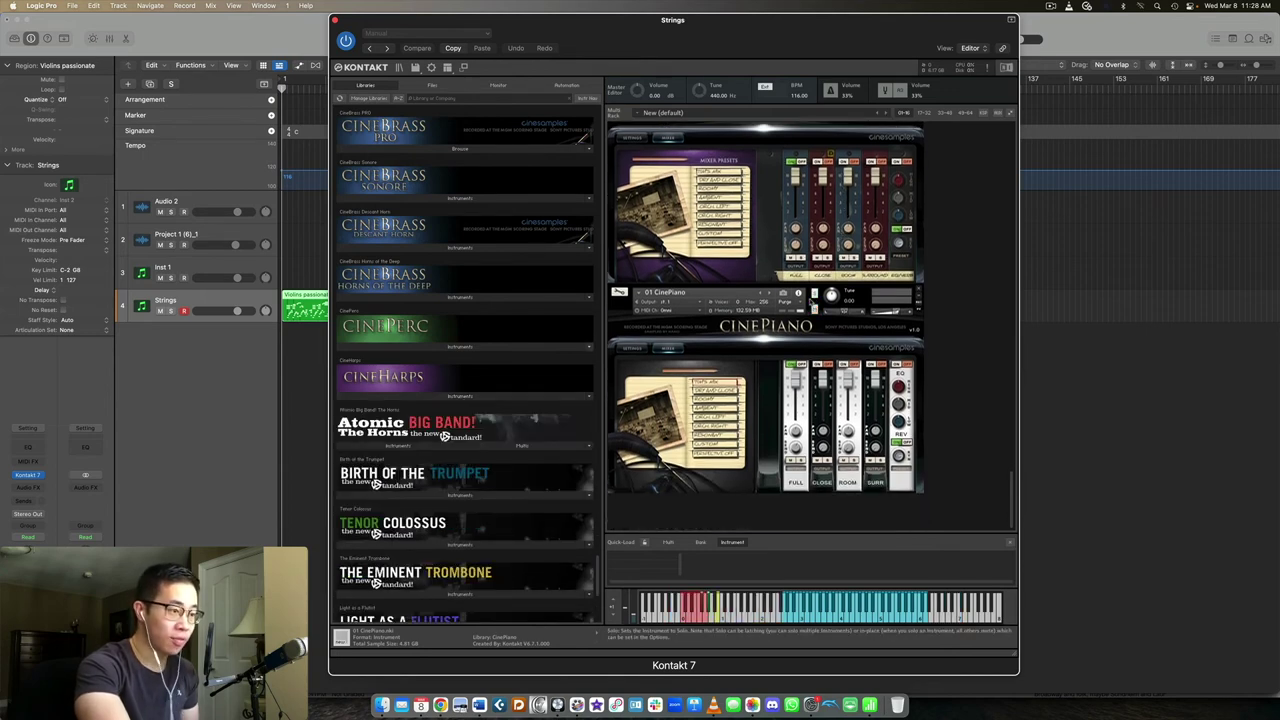
Solo and audition the 01 CinePiano instrument in the rack, and look over the CinePiano library's instrument list, collapsing it when finished
click(811, 300)
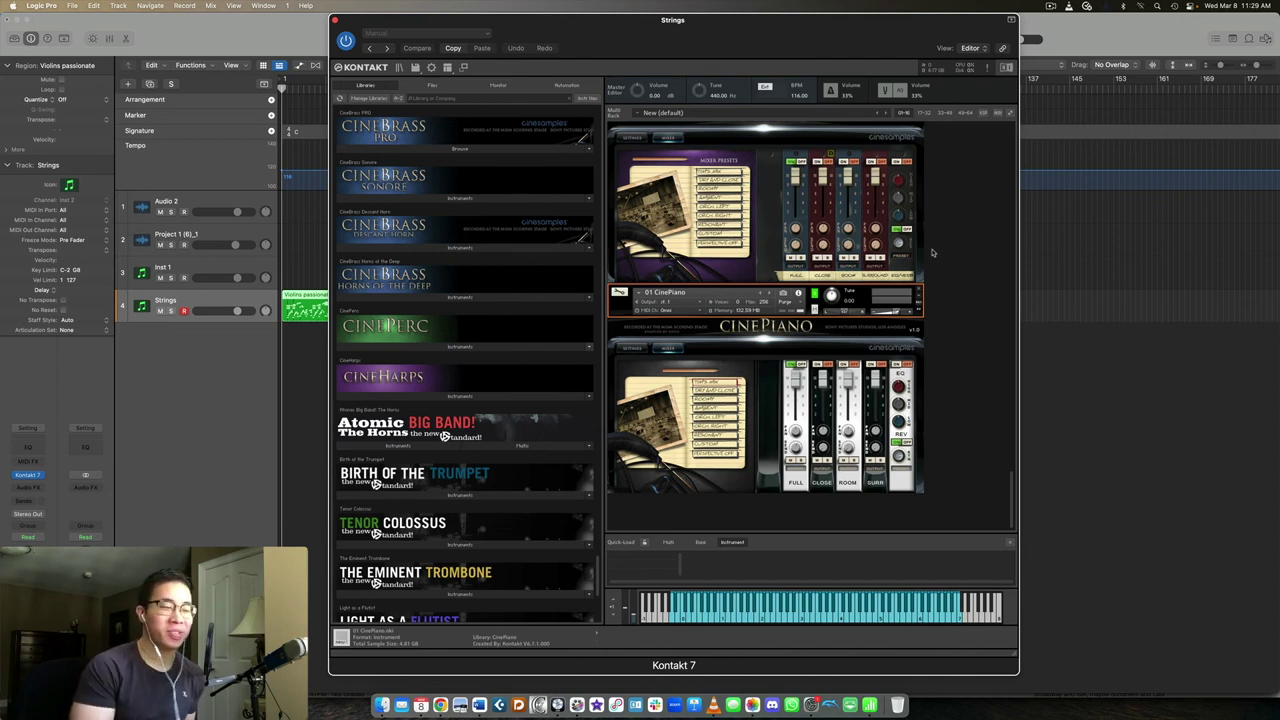
scroll(563, 316, down, 15)
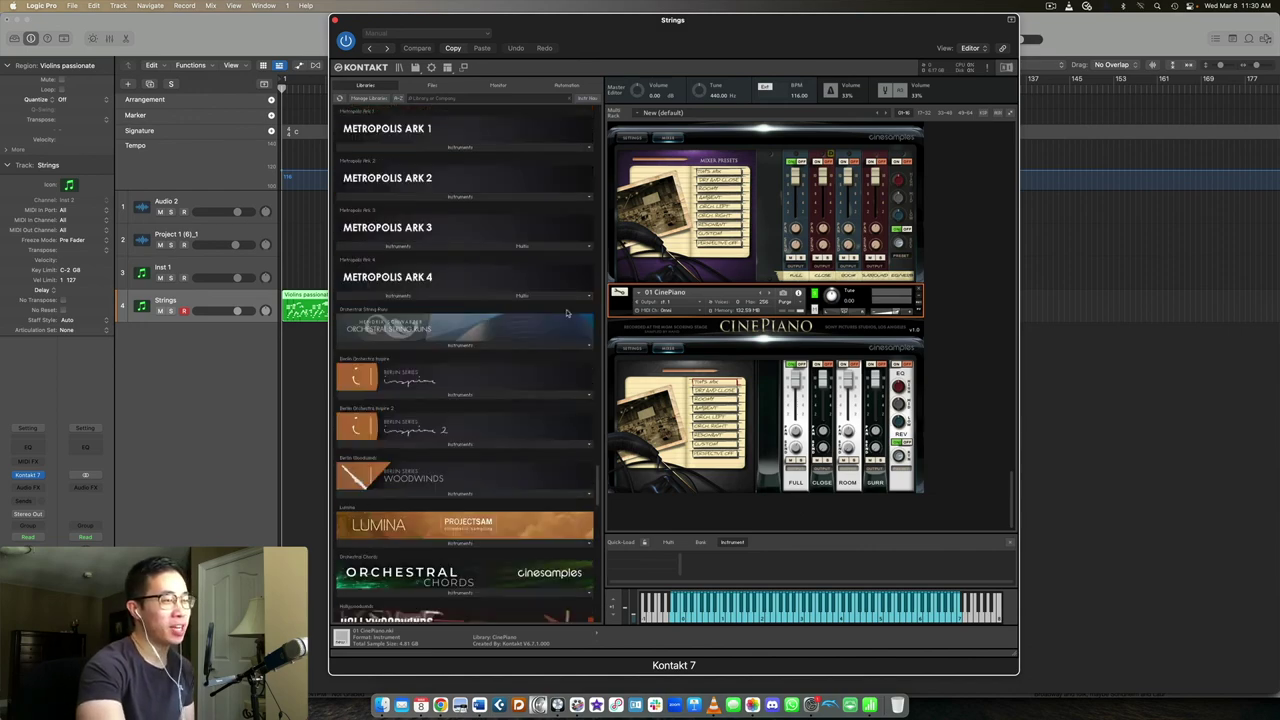
click(490, 149)
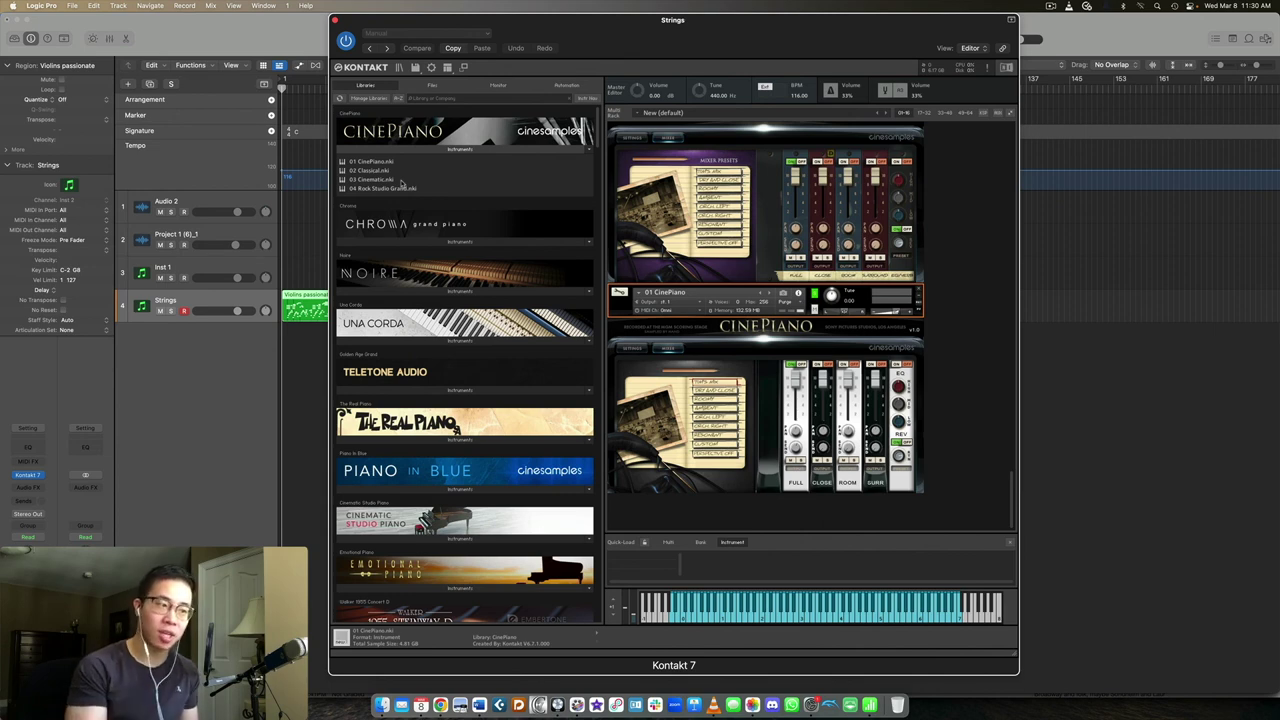
click(444, 149)
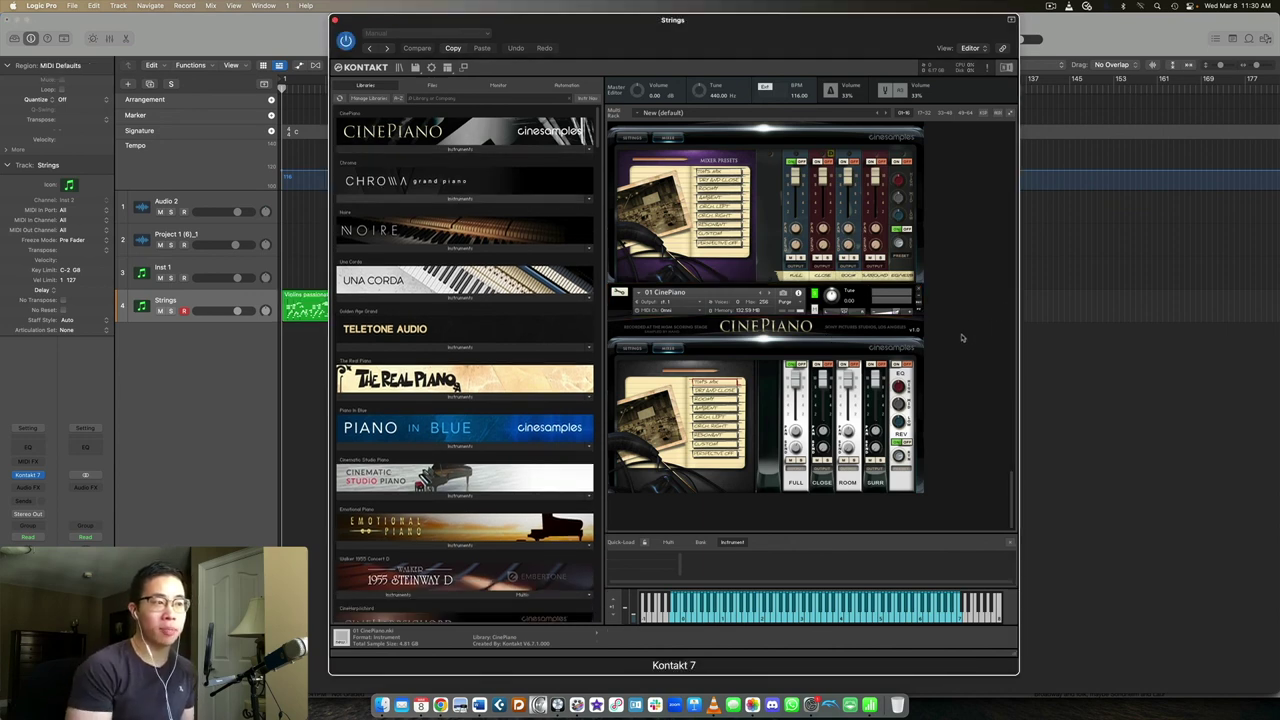
Look back over the loaded instruments in the rack, from CinePiano up to the Nucleus full strings ensemble
scroll(962, 338, up, 10)
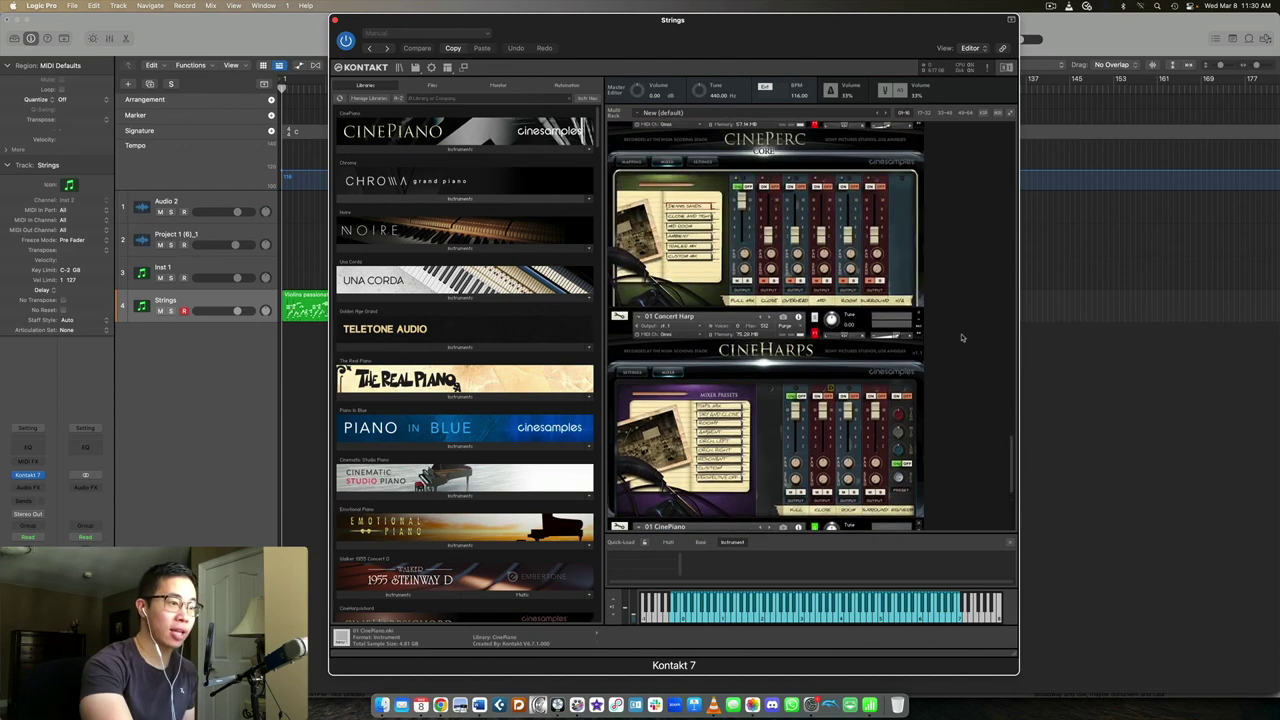
scroll(962, 338, up, 10)
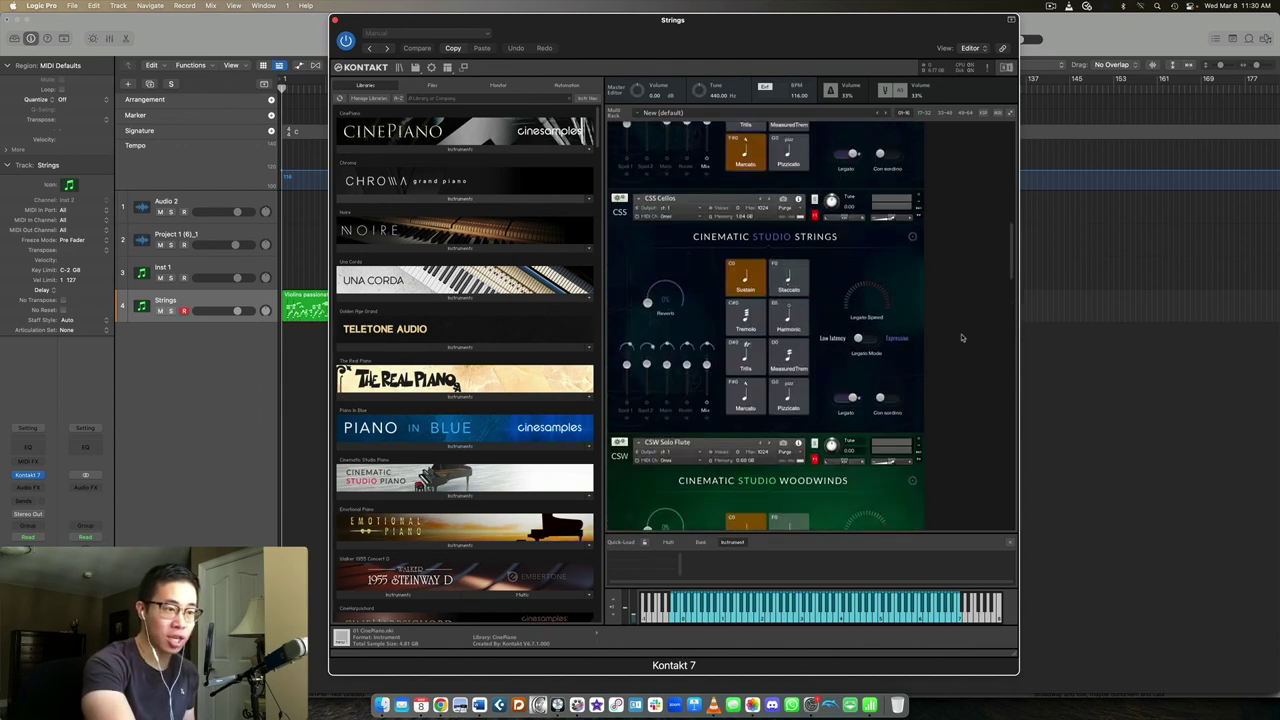
scroll(962, 338, up, 5)
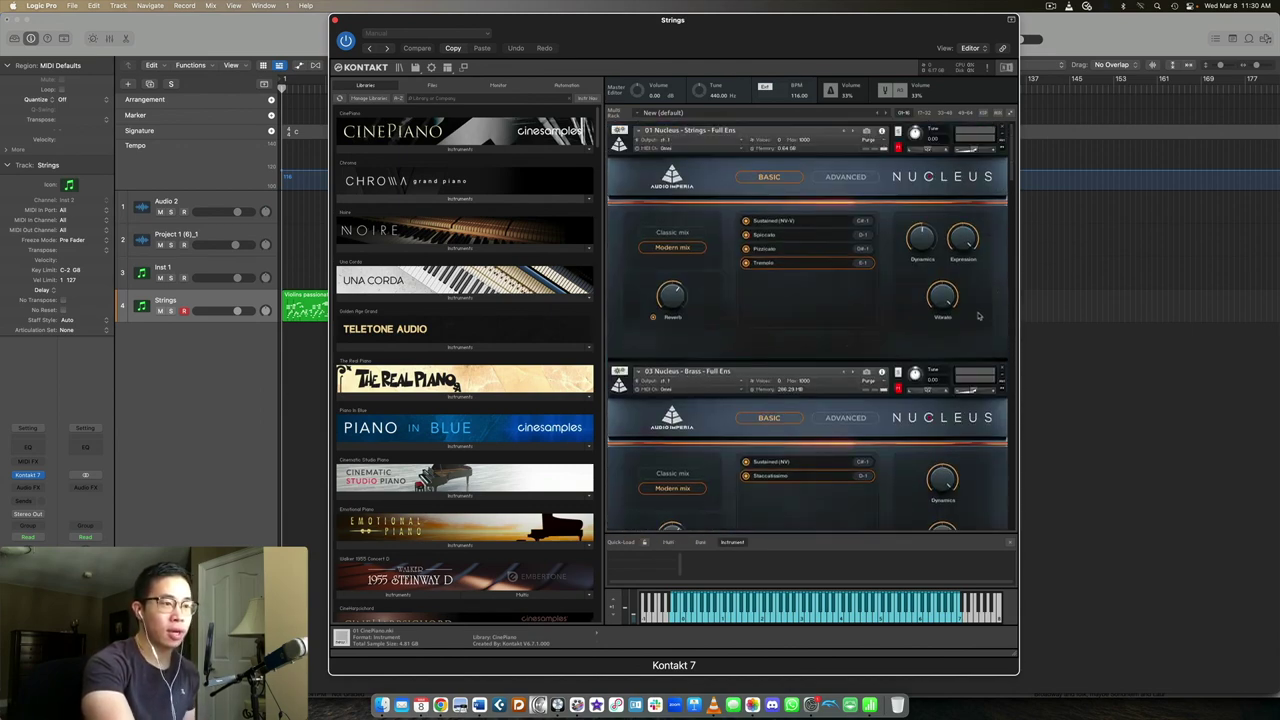